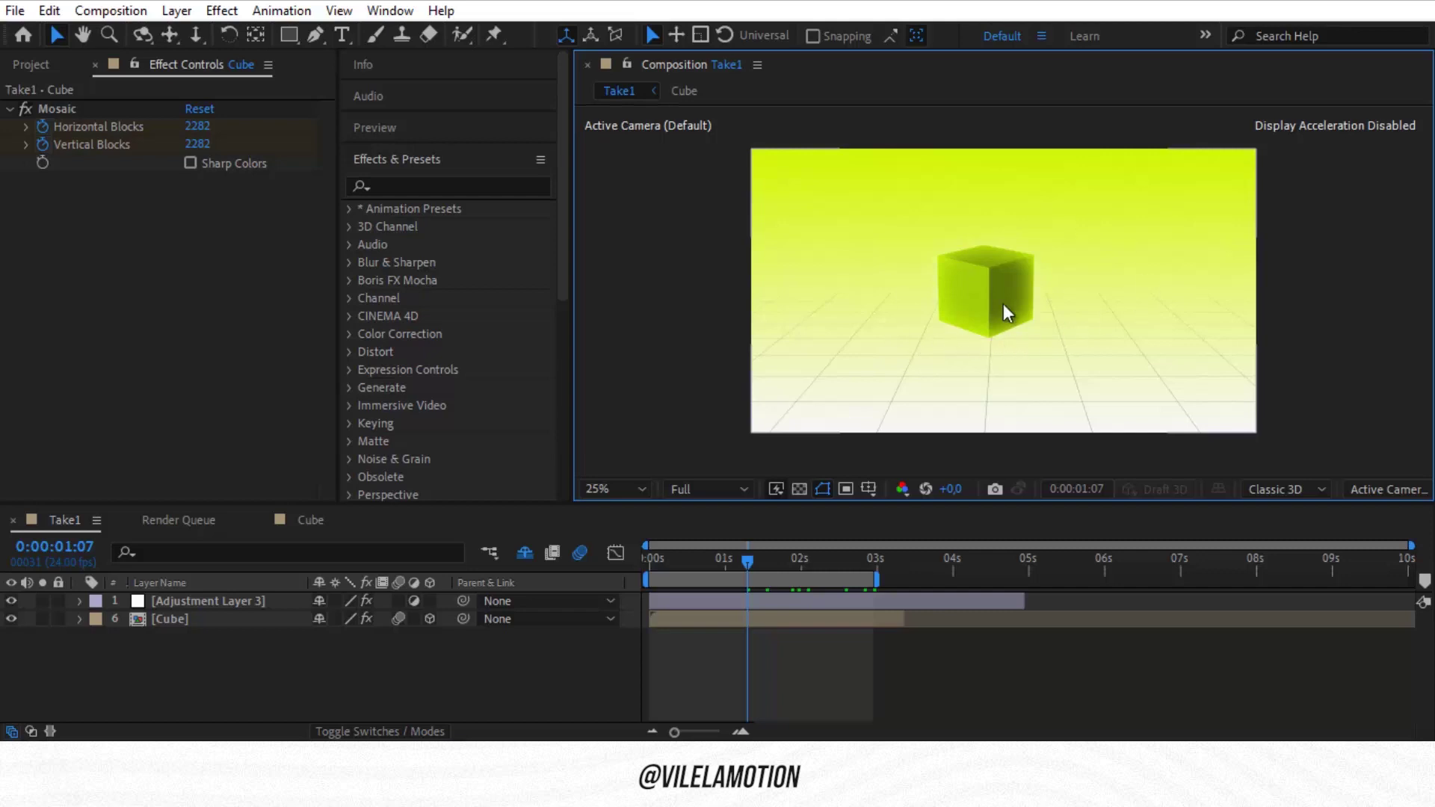
# Set the Take1 preview resolution to Quarter and play the animation from the start.
pyautogui.click(735, 490)
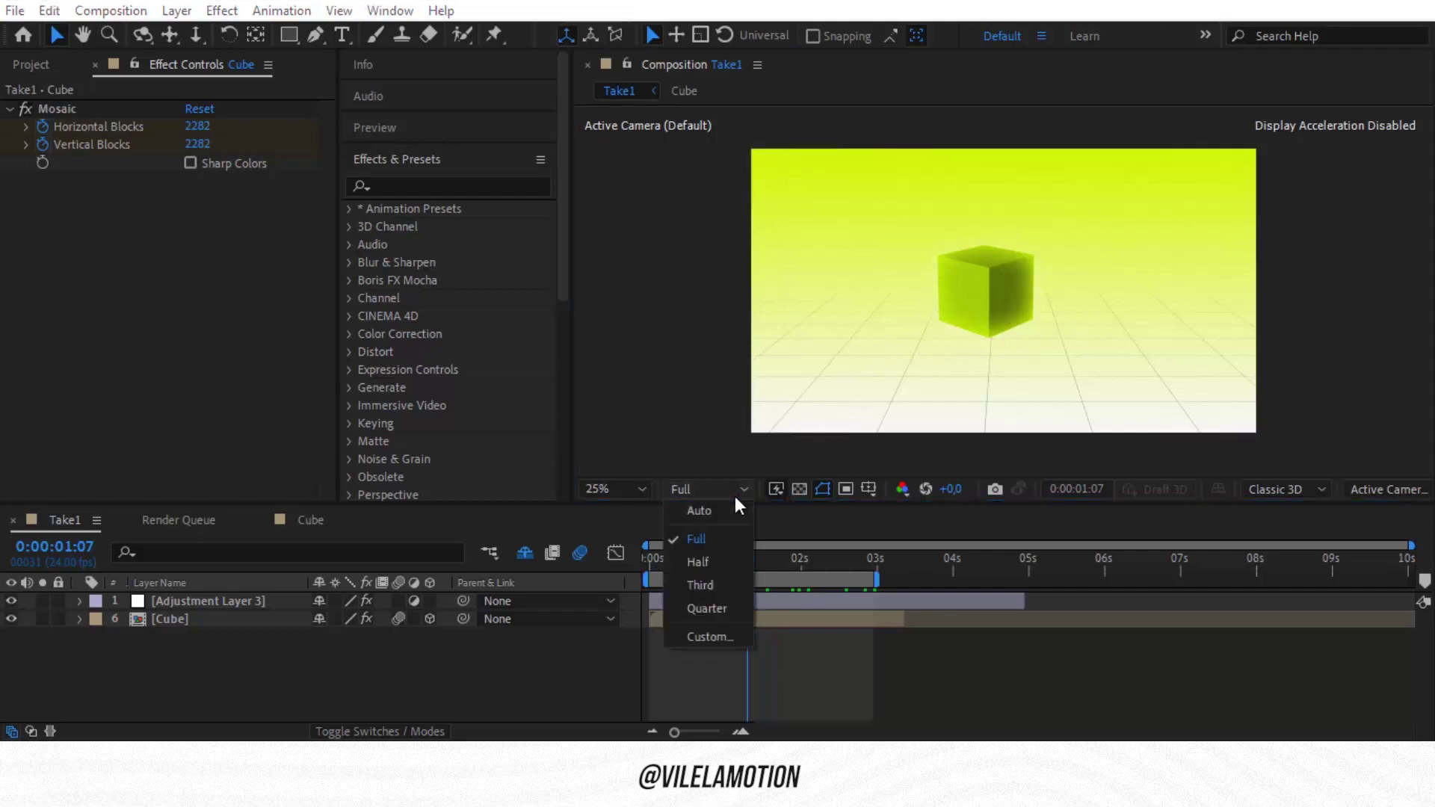
pyautogui.click(708, 609)
pyautogui.moveTo(673, 562); pyautogui.dragTo(630, 572)
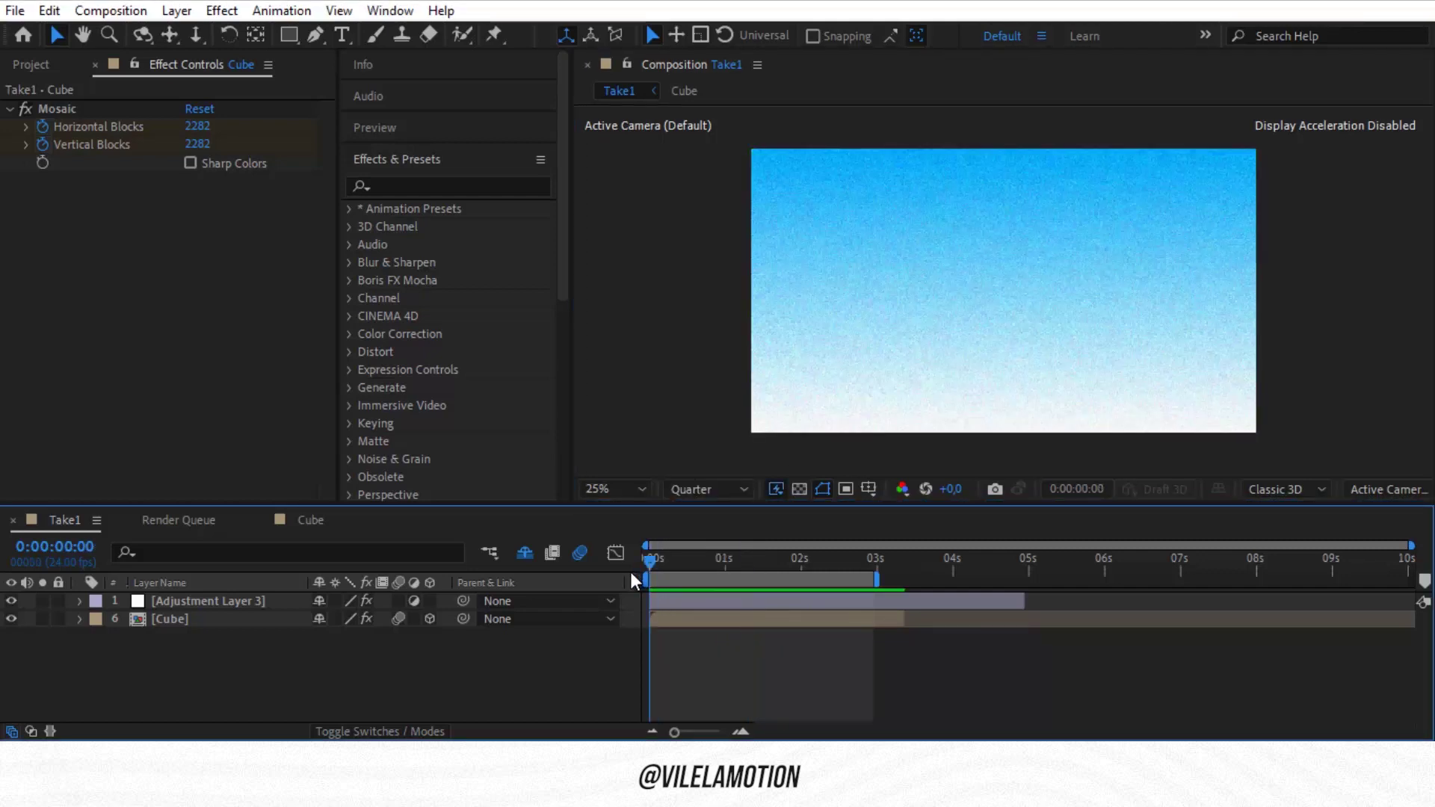
pyautogui.press('space')
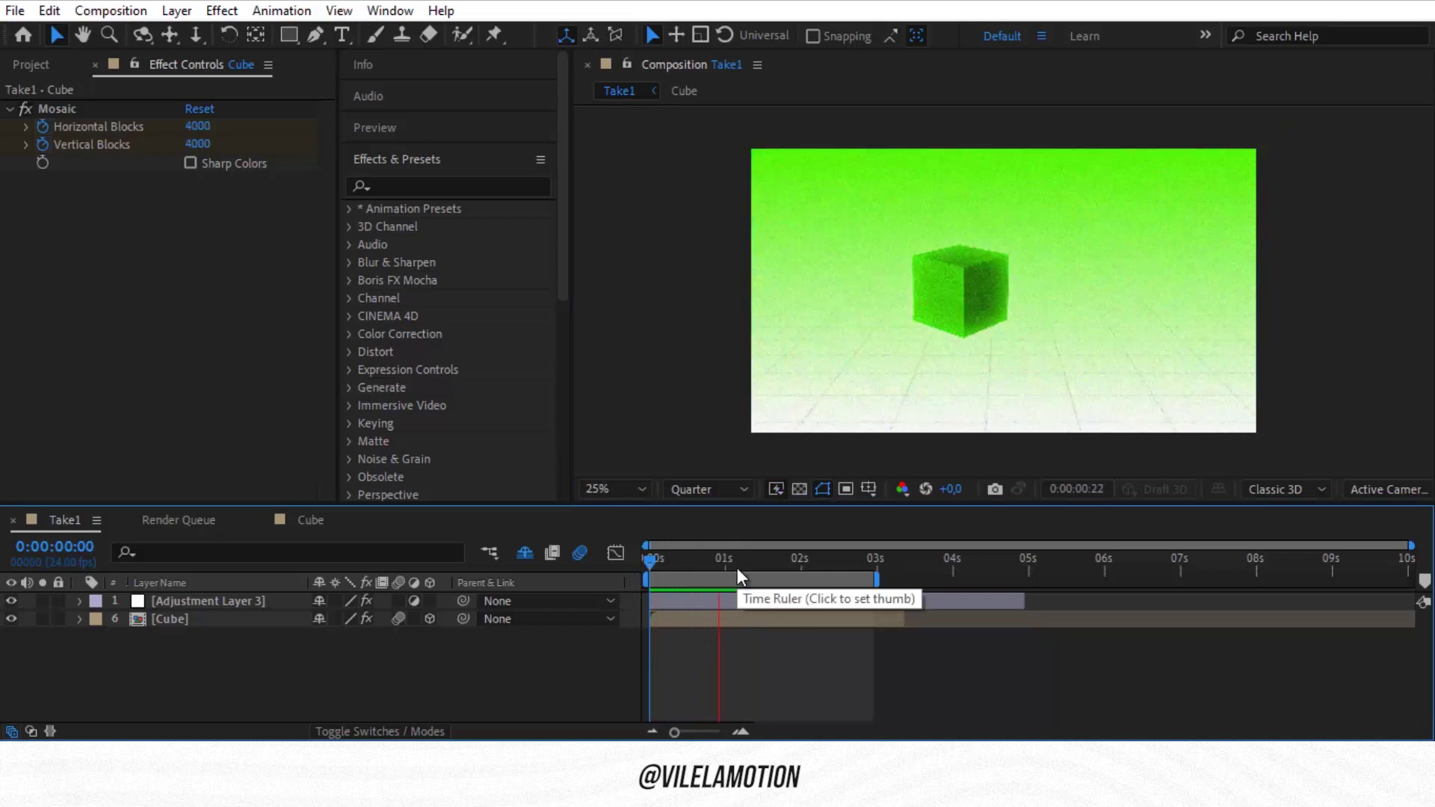
pyautogui.press('space')
# Reveal the Cube layer's keyframed properties, and open its precomposition to examine the effects on each layer.
pyautogui.click(188, 620)
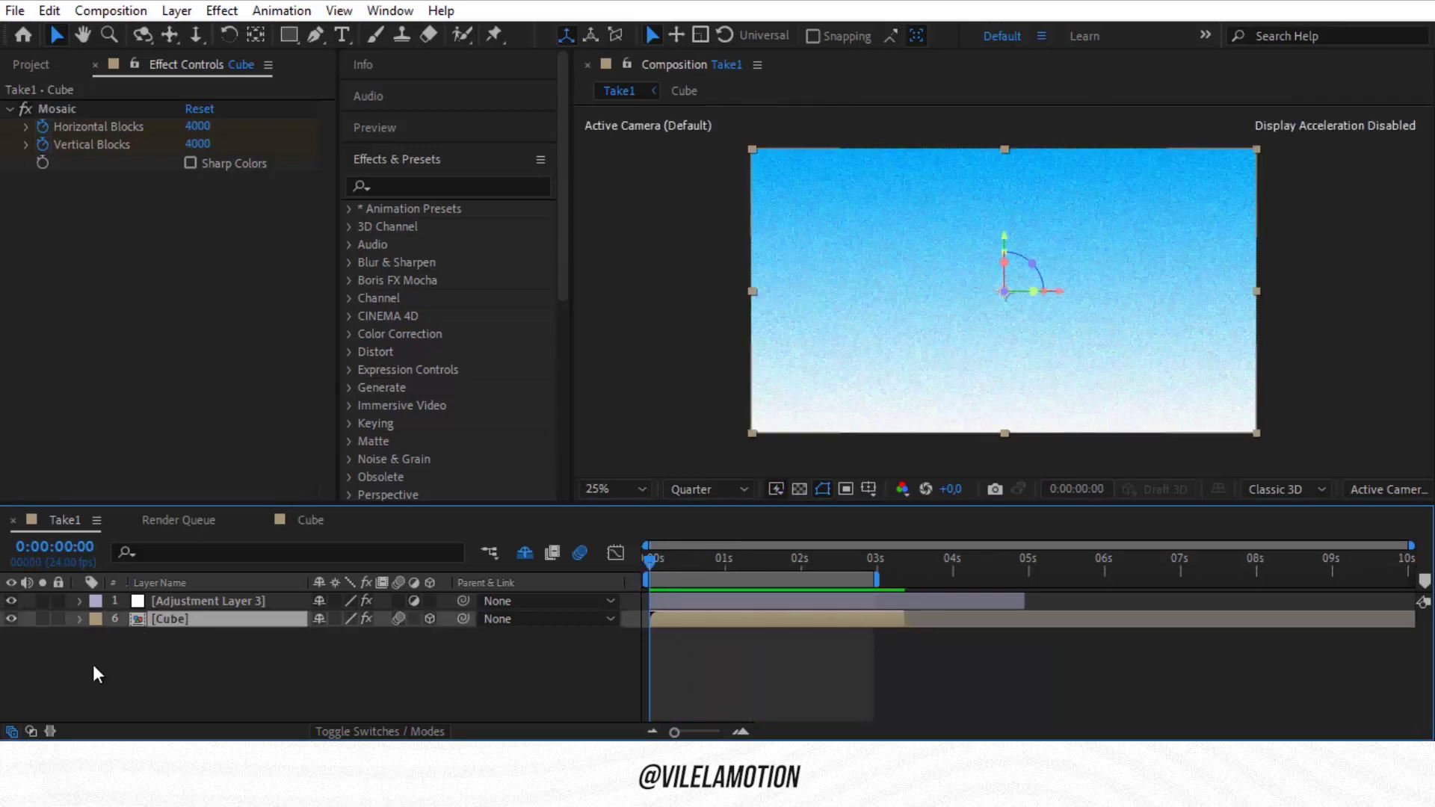
pyautogui.press('u')
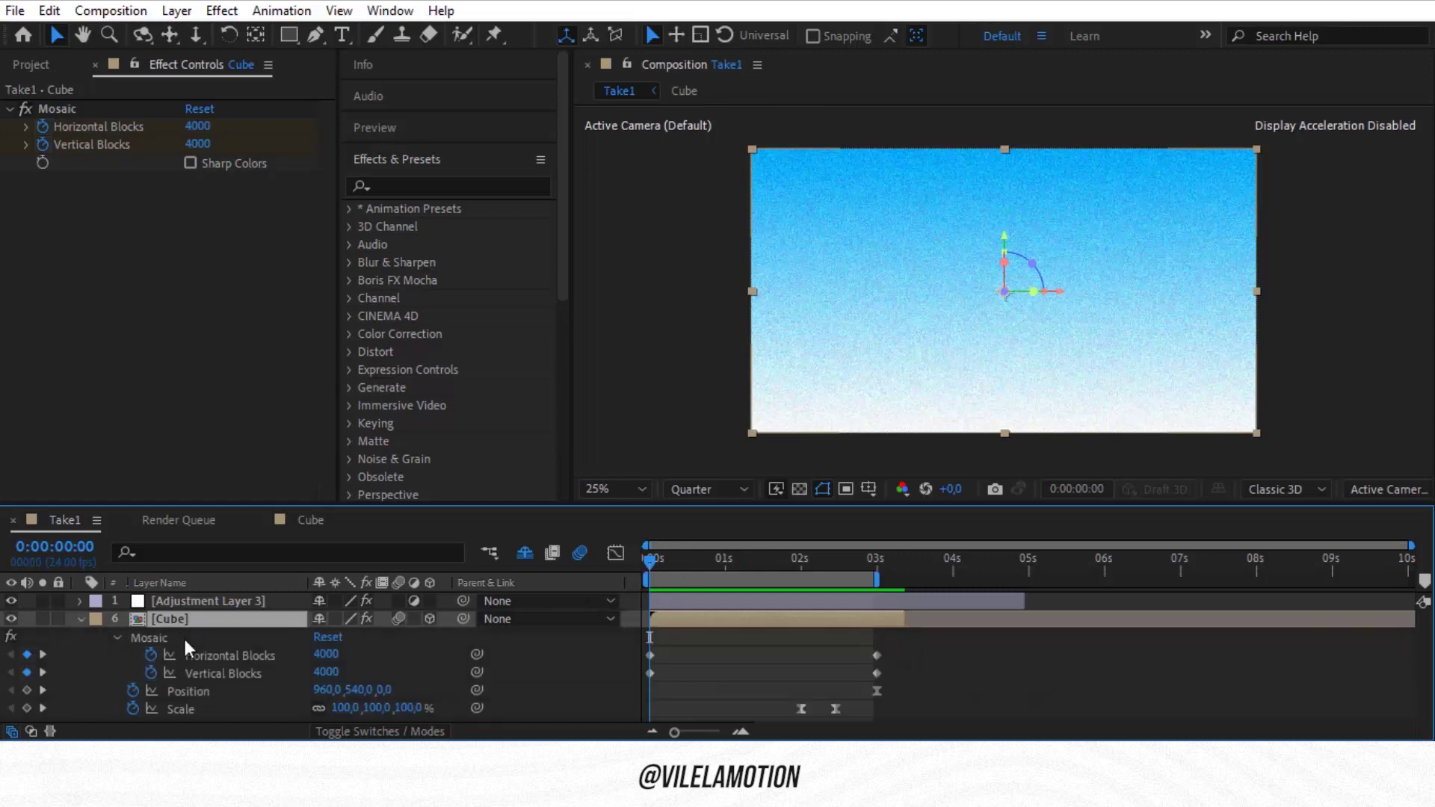
pyautogui.doubleClick(222, 621)
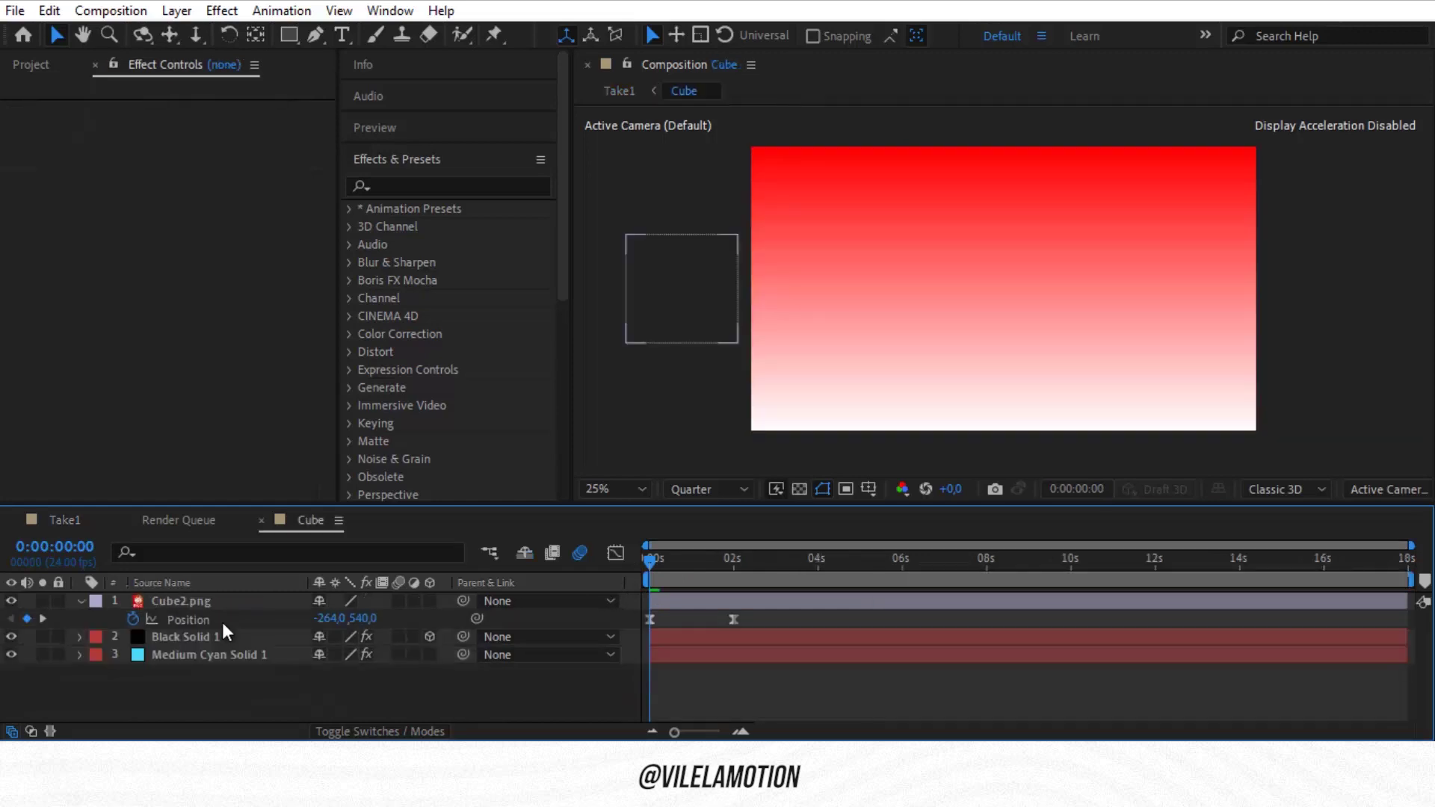
pyautogui.press('u')
pyautogui.click(211, 600)
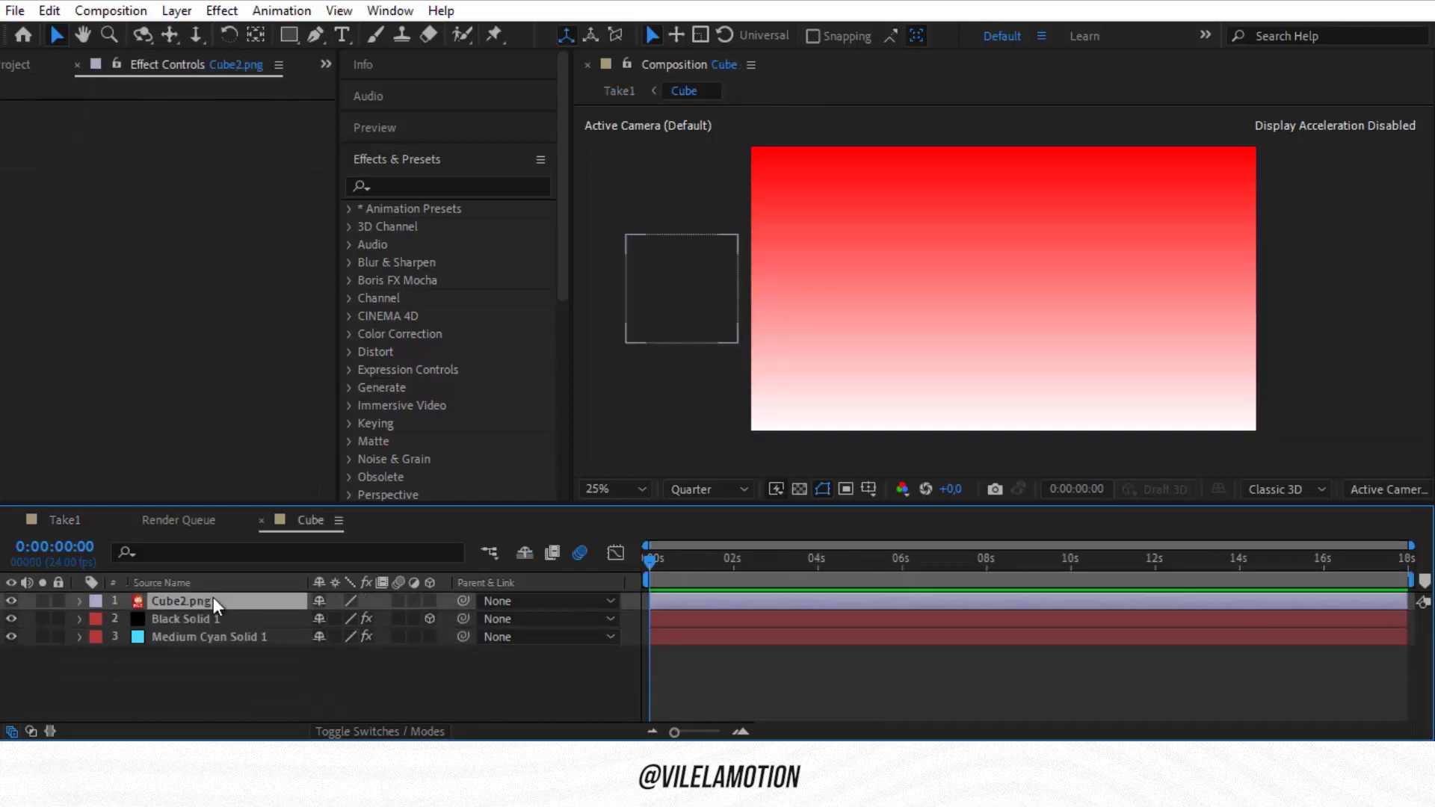
pyautogui.click(236, 618)
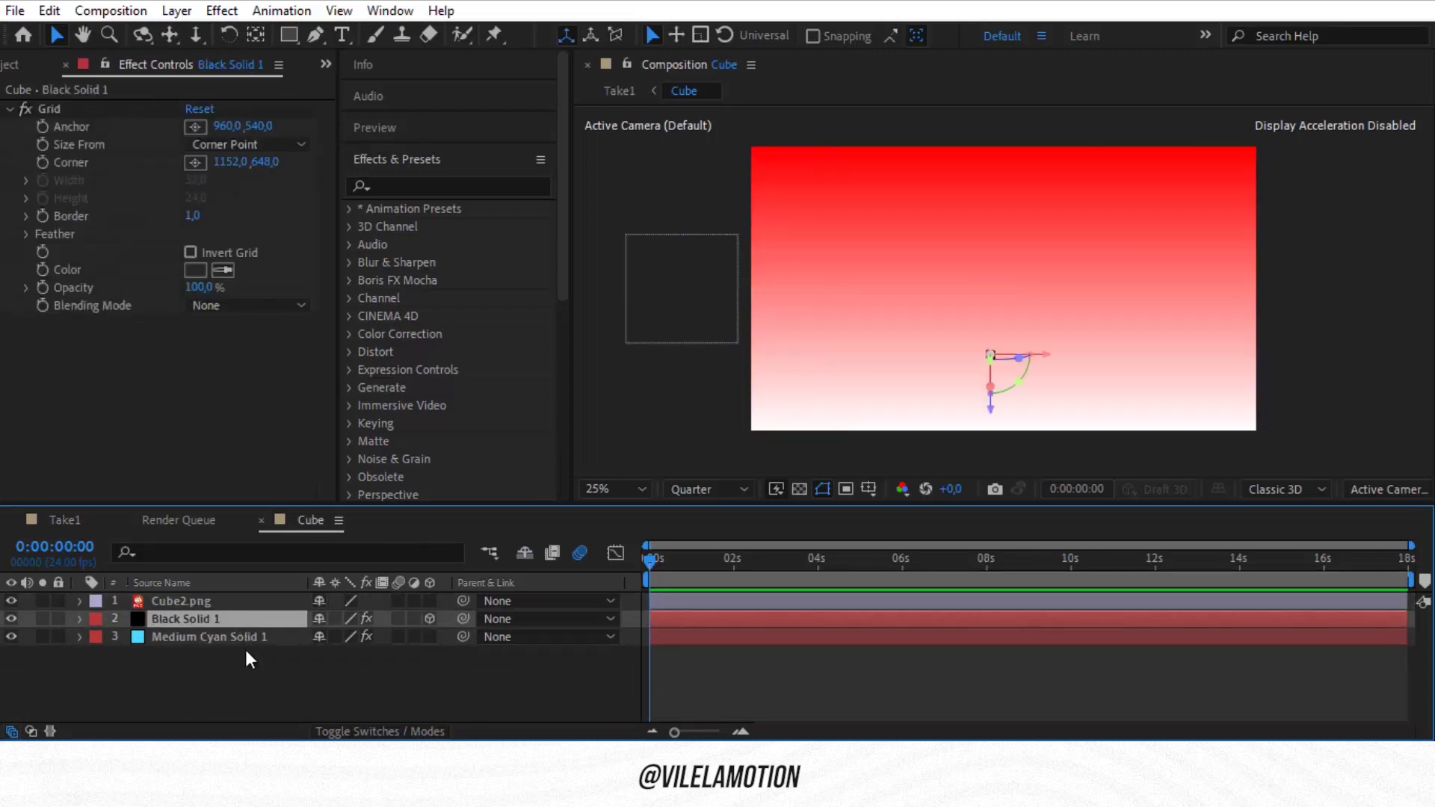
pyautogui.click(249, 640)
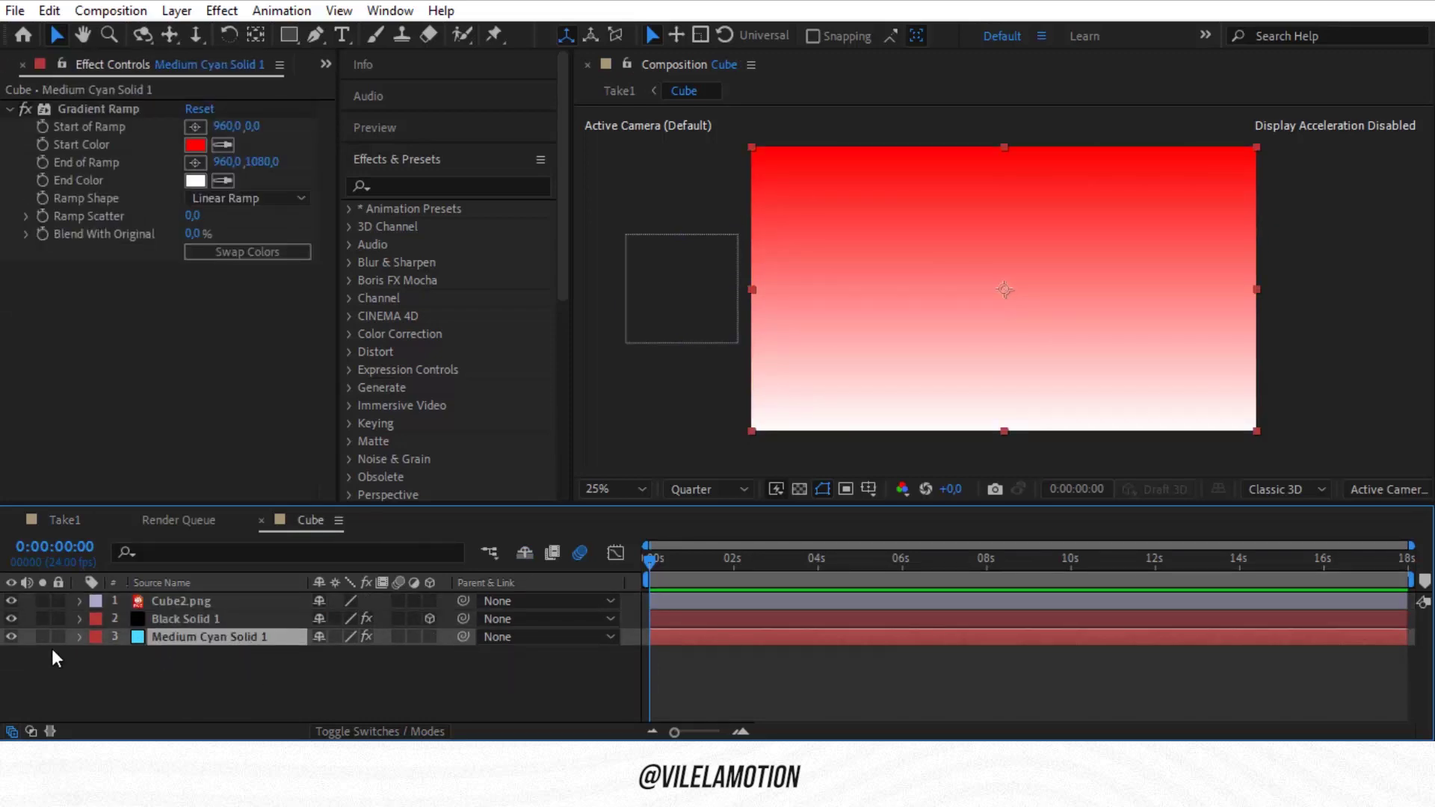
# Collapse the Cube layer's properties in Take1 and reveal the Position keyframes of Cube2.png inside the Cube precomposition.
pyautogui.click(60, 518)
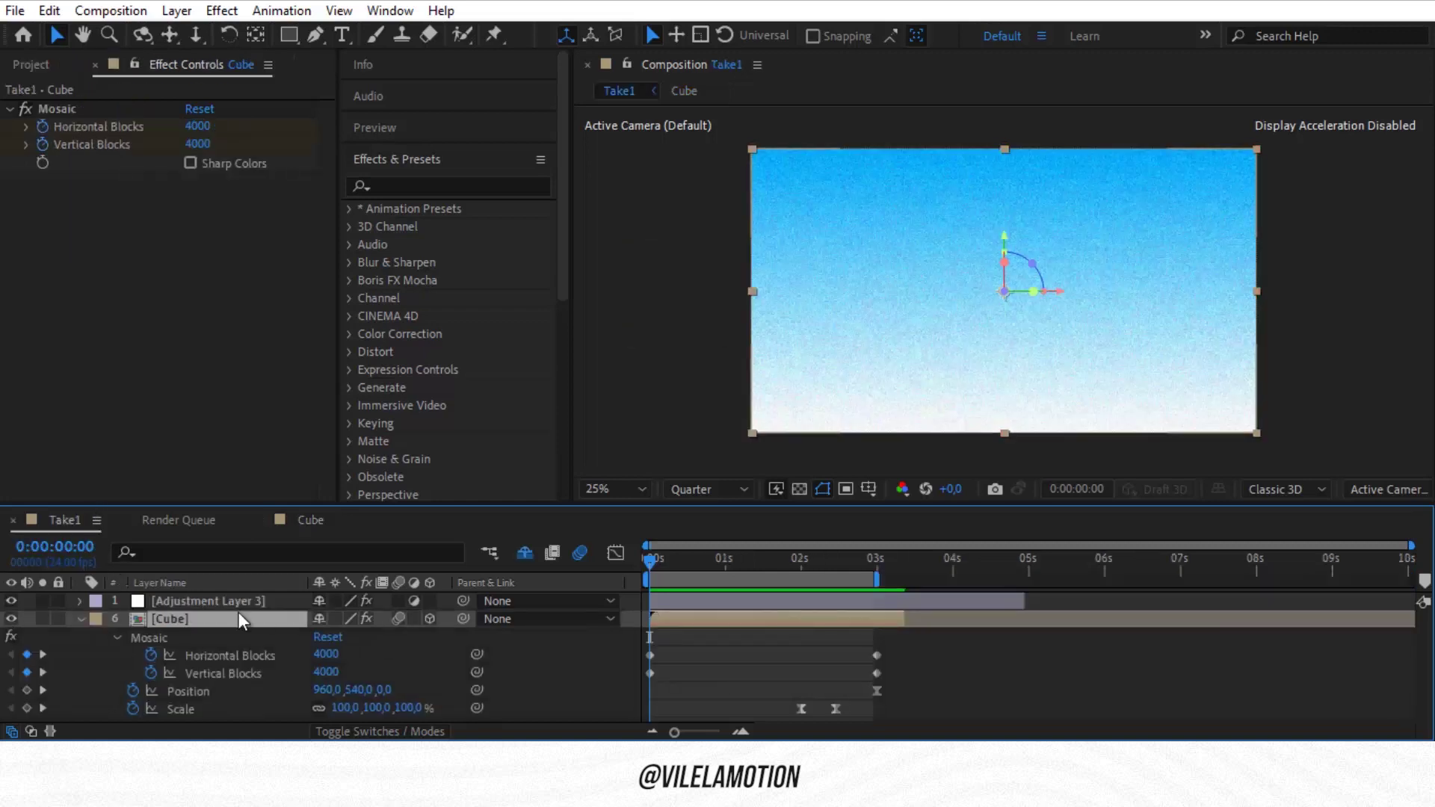
pyautogui.click(79, 620)
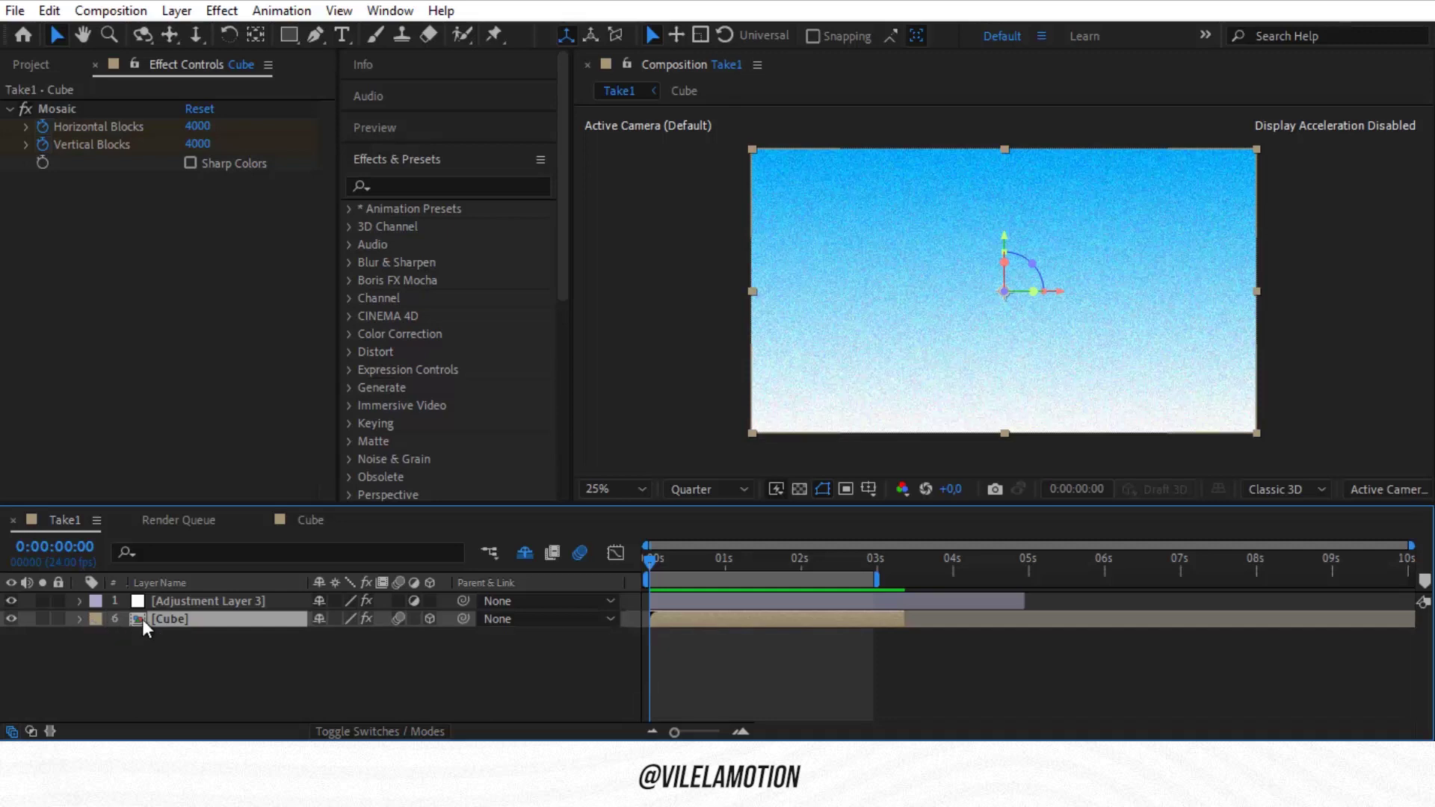
pyautogui.doubleClick(163, 618)
pyautogui.click(205, 603)
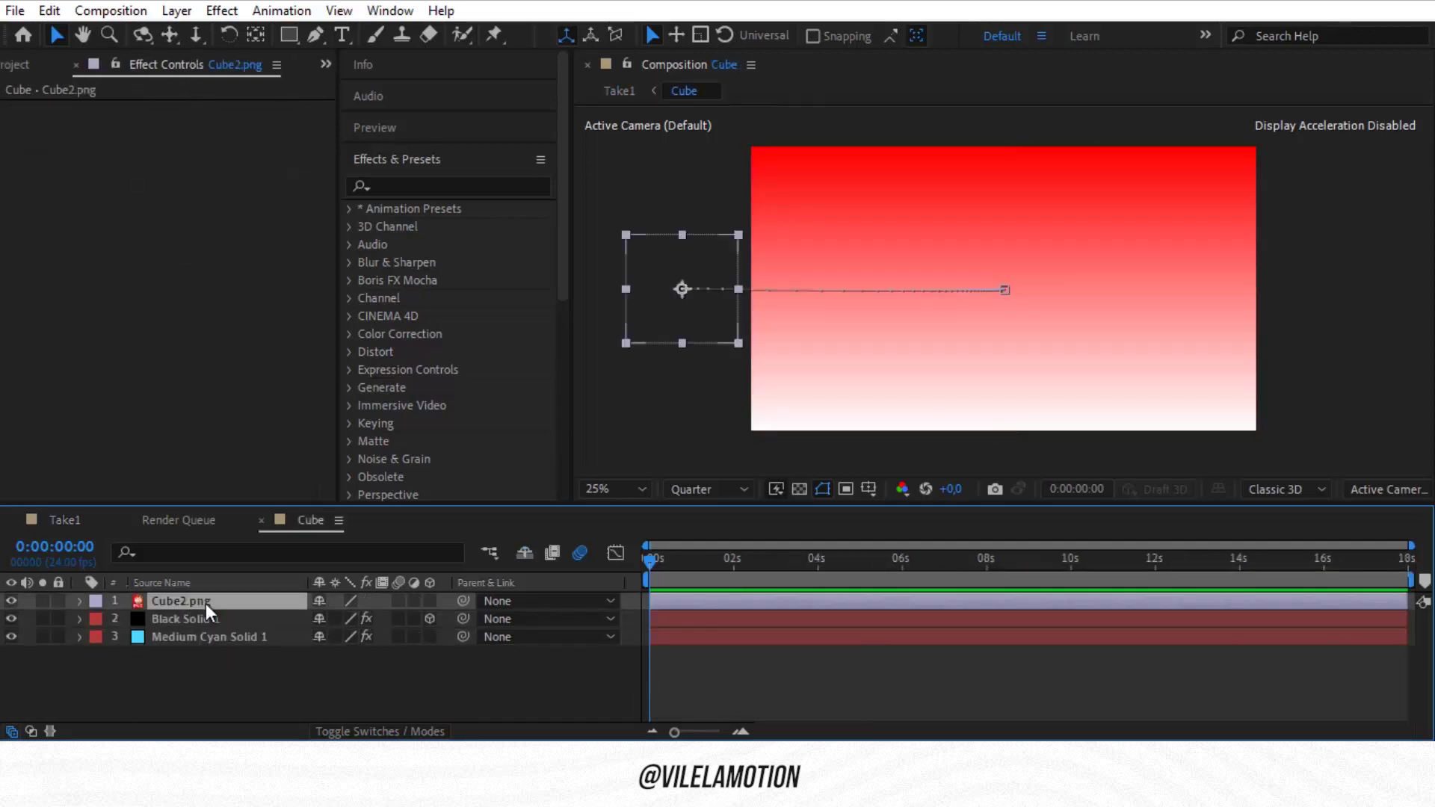
pyautogui.press('u')
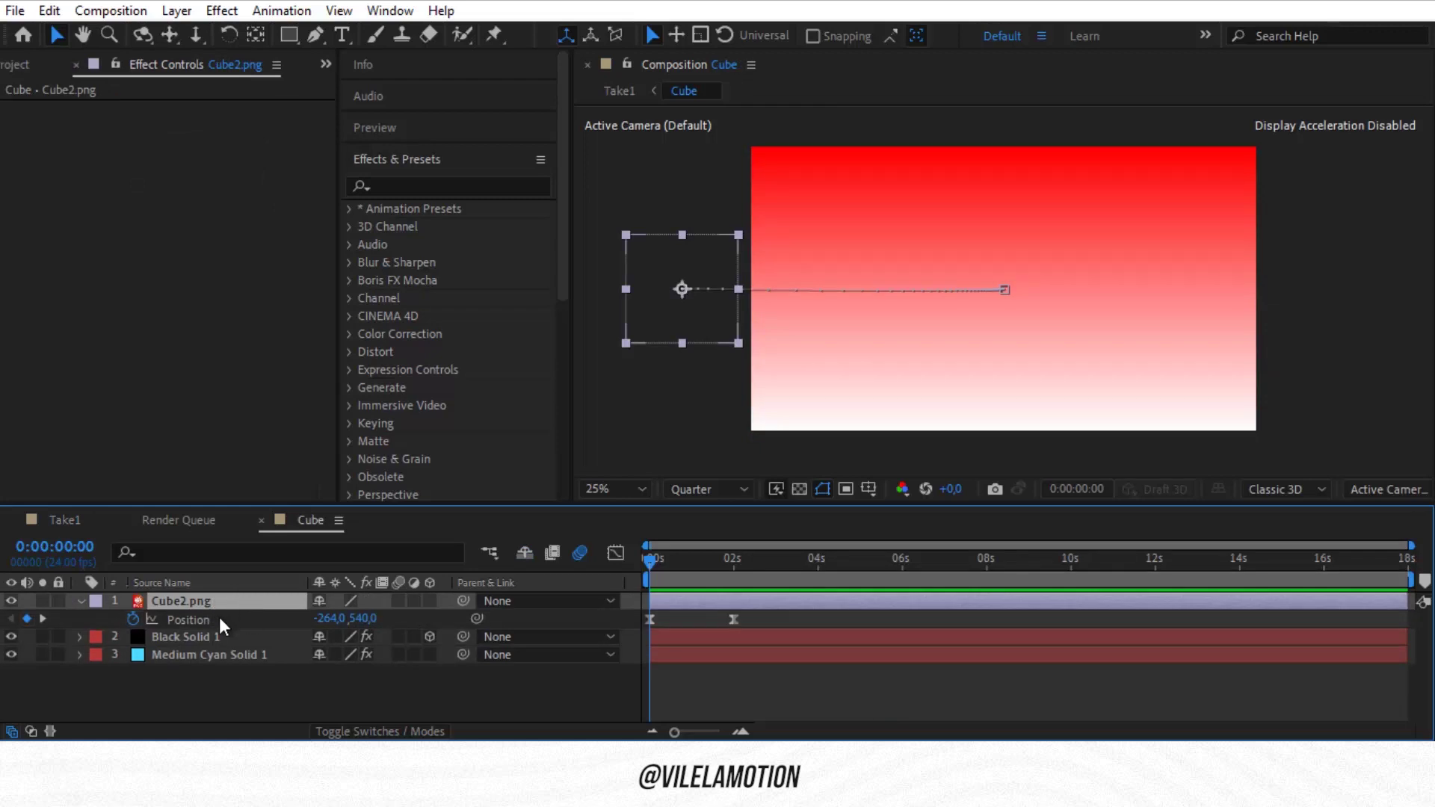
# Select both Position keyframes of Cube2.png and preview the cube's movement from the start of the composition.
pyautogui.moveTo(751, 612); pyautogui.dragTo(643, 624)
pyautogui.click(665, 616)
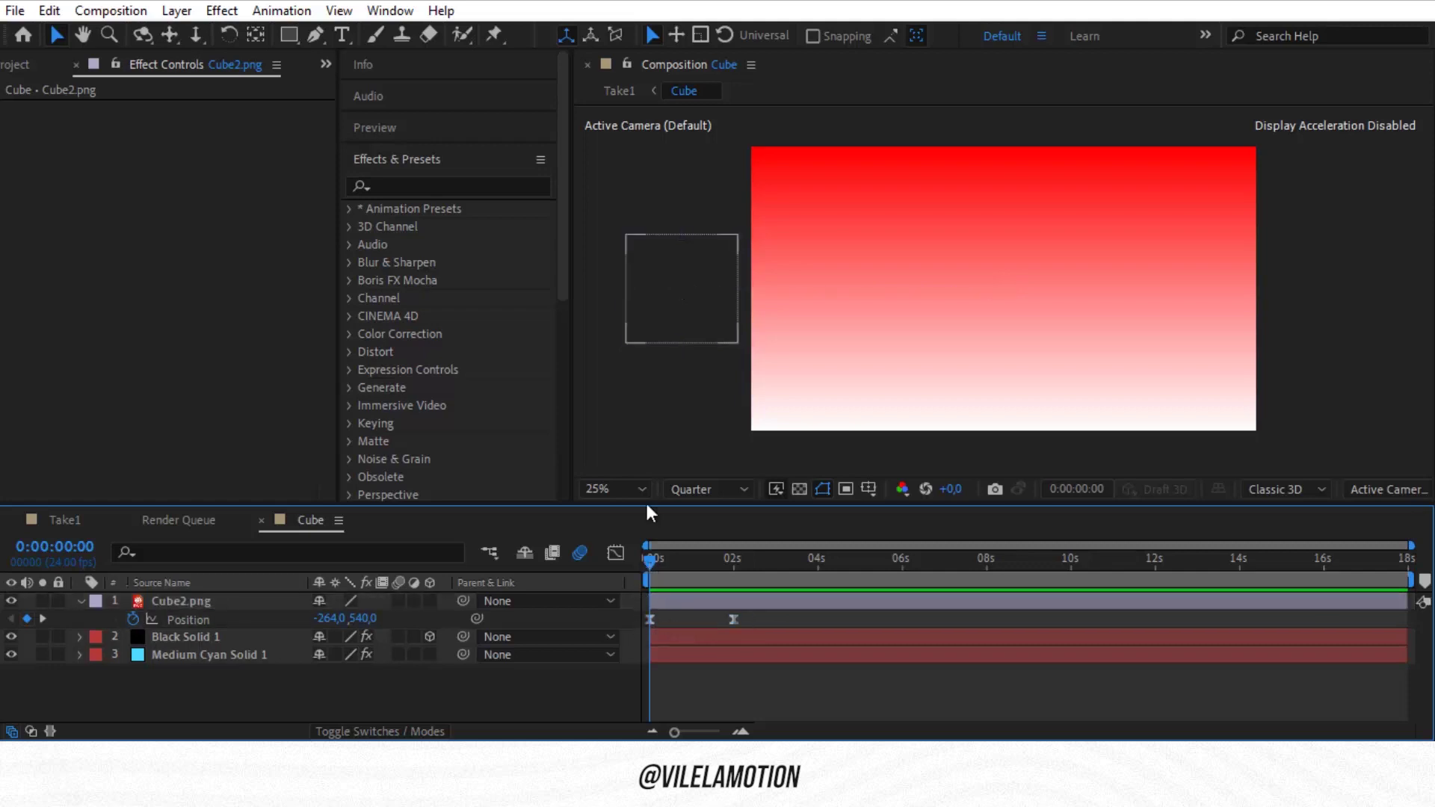
pyautogui.moveTo(743, 564); pyautogui.dragTo(631, 576)
pyautogui.moveTo(783, 612); pyautogui.dragTo(616, 609)
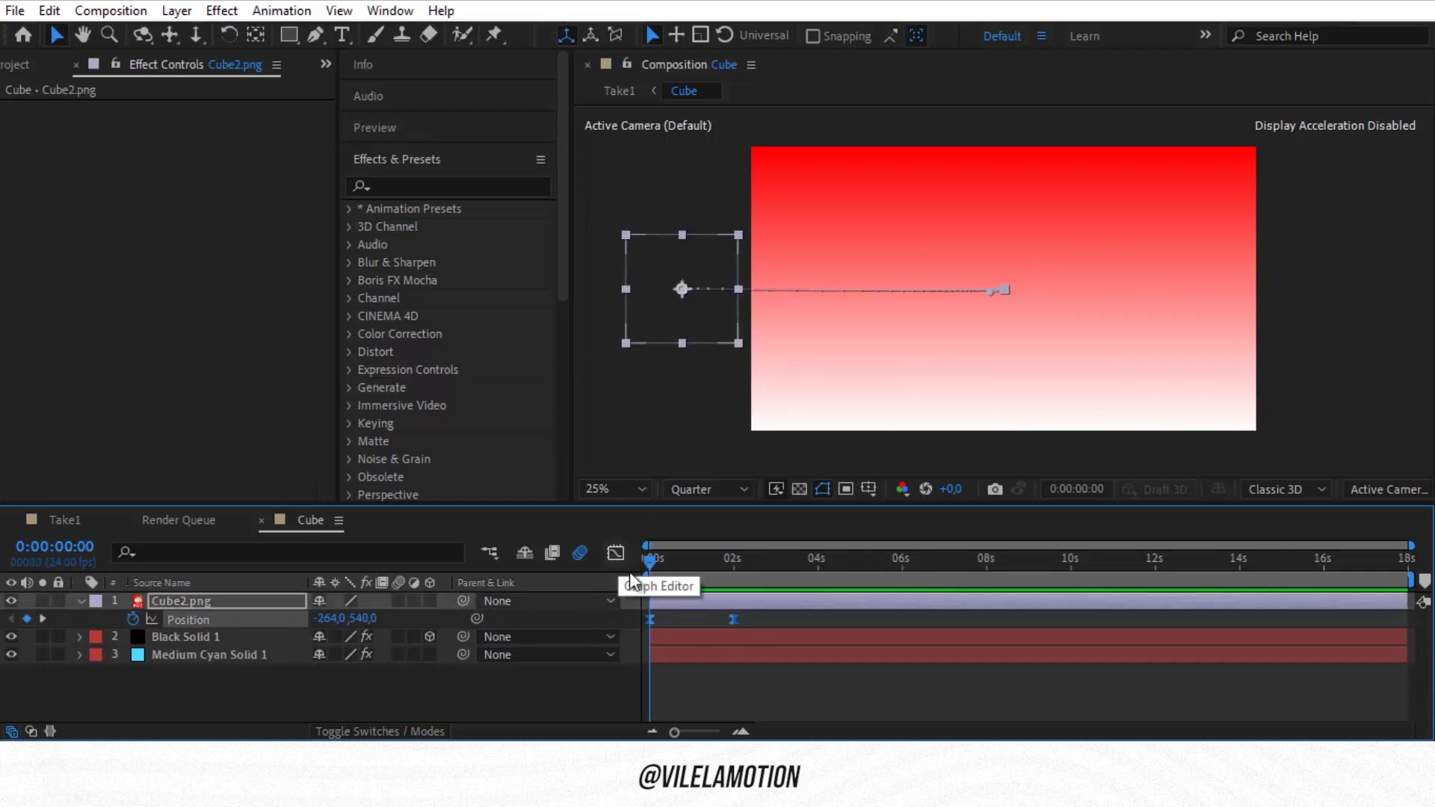
pyautogui.press('space')
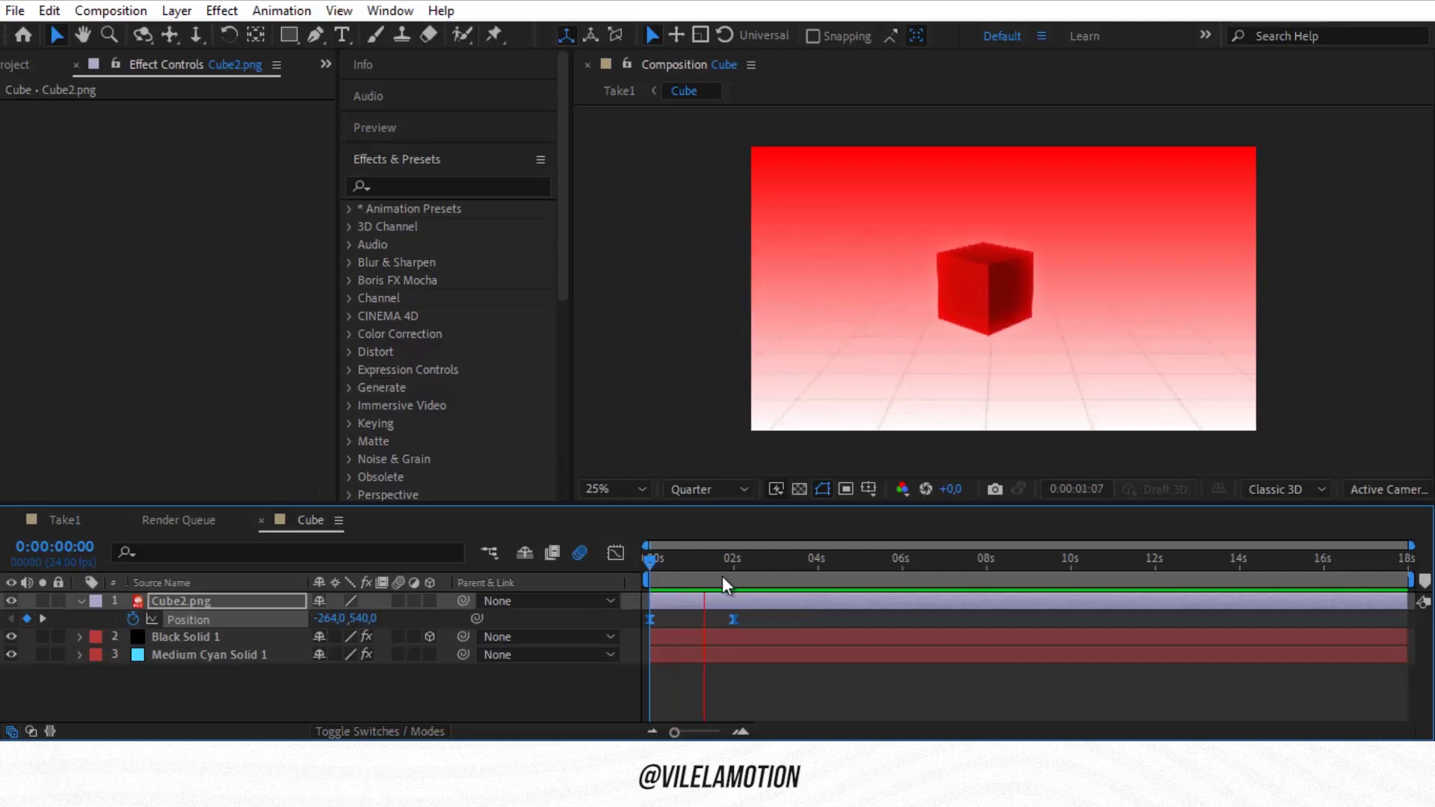
pyautogui.press('space')
pyautogui.moveTo(685, 566); pyautogui.dragTo(622, 575)
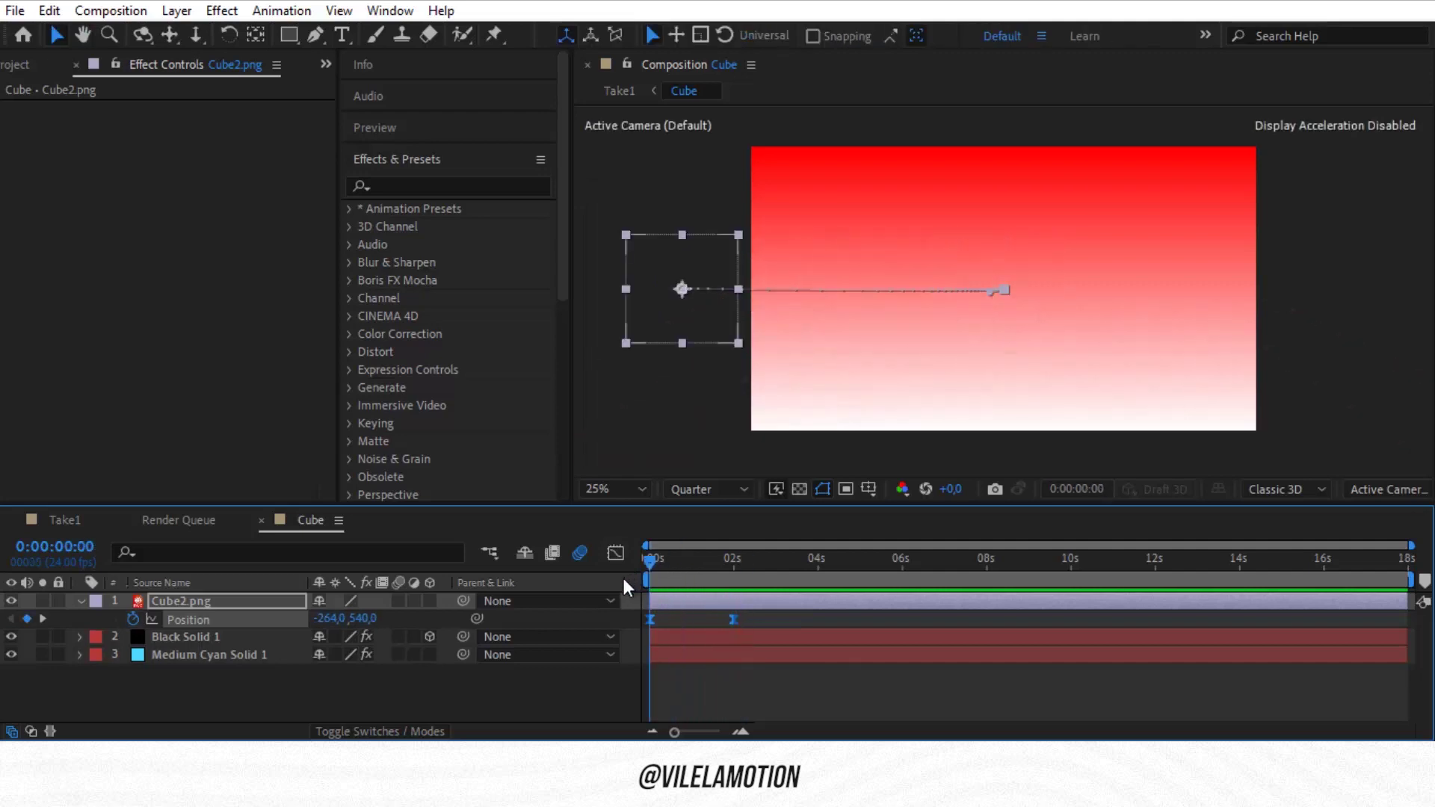
# Show the speed graph of Cube2.png's Position keyframes and play the animation to examine its easing.
pyautogui.click(615, 553)
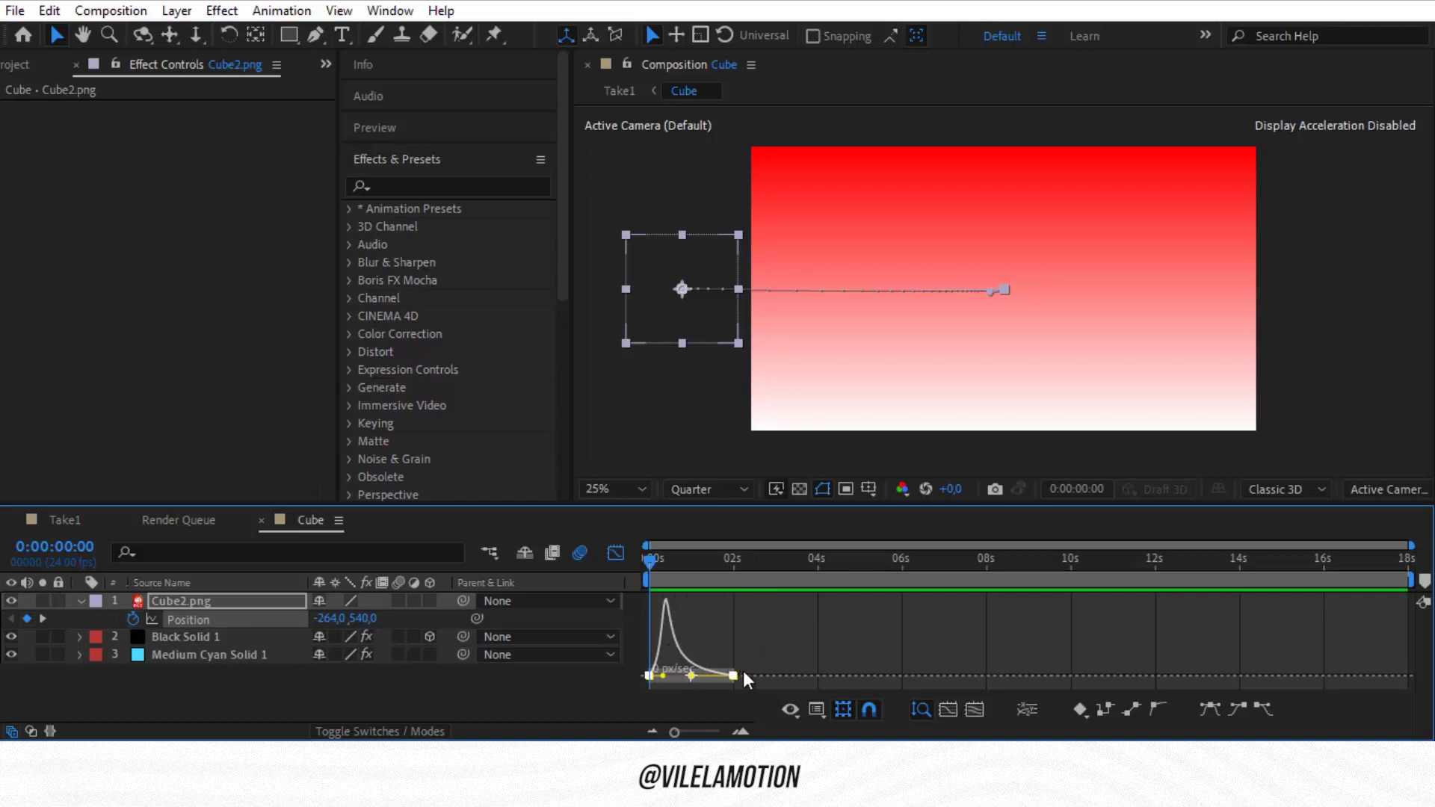
pyautogui.press('space')
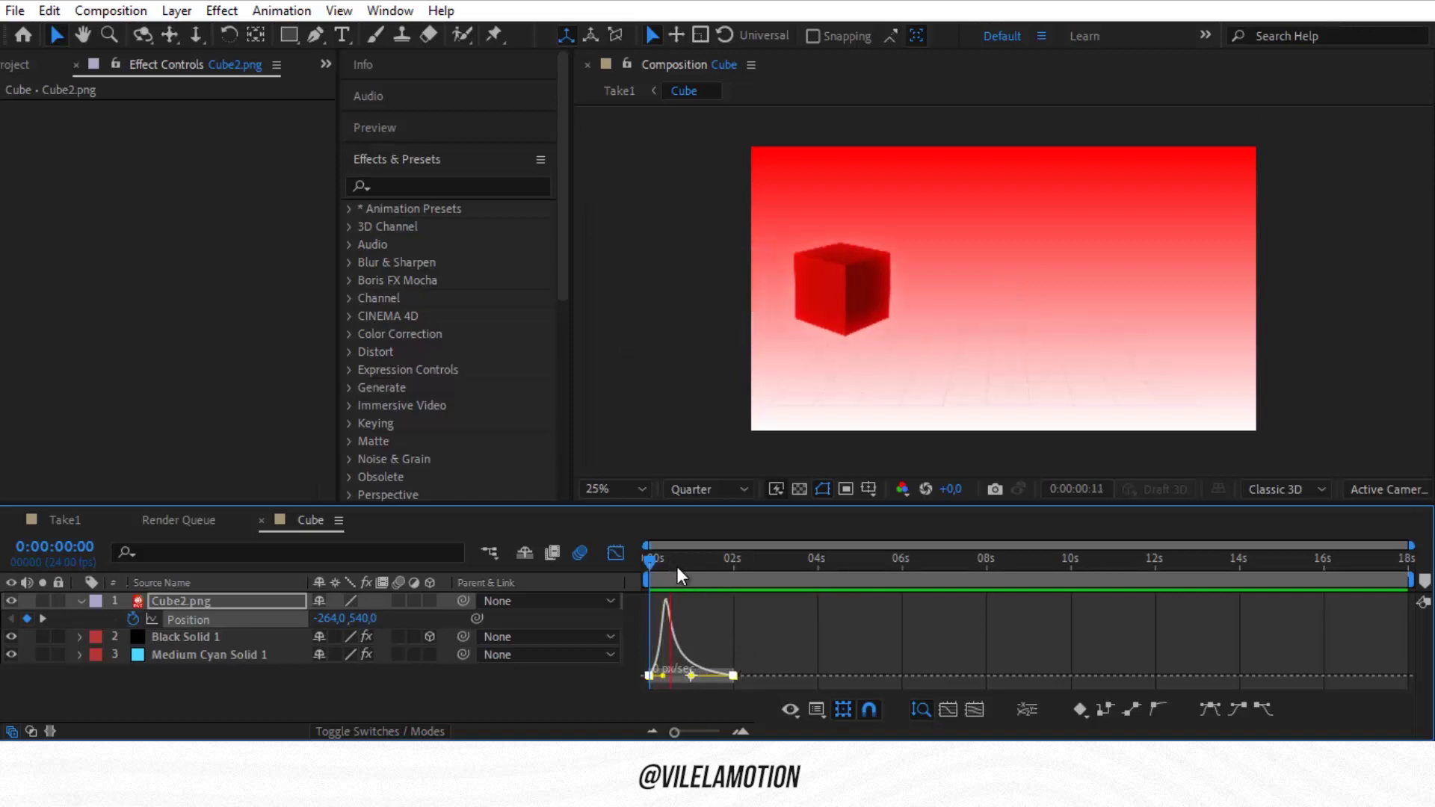
pyautogui.click(662, 576)
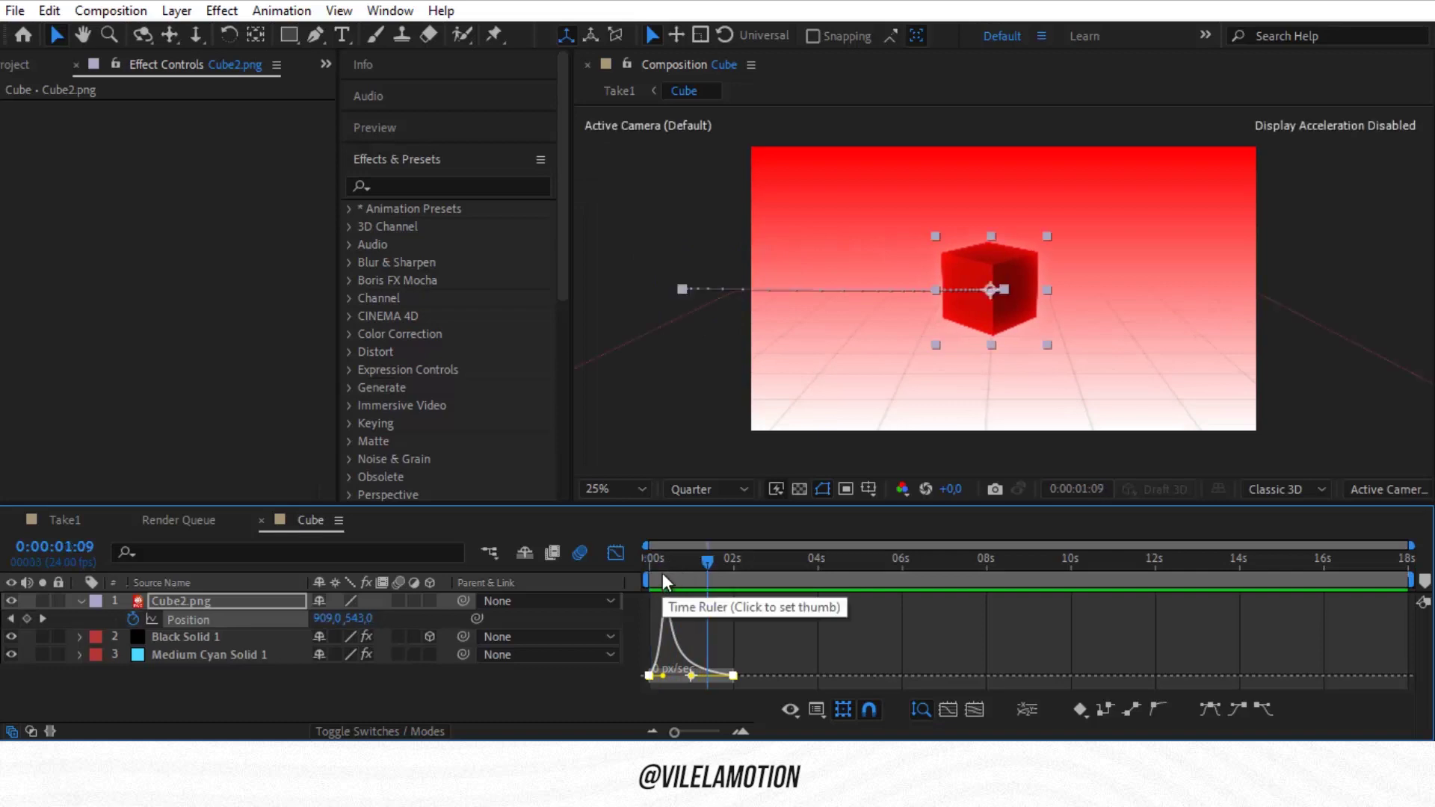
pyautogui.moveTo(664, 571); pyautogui.dragTo(616, 581)
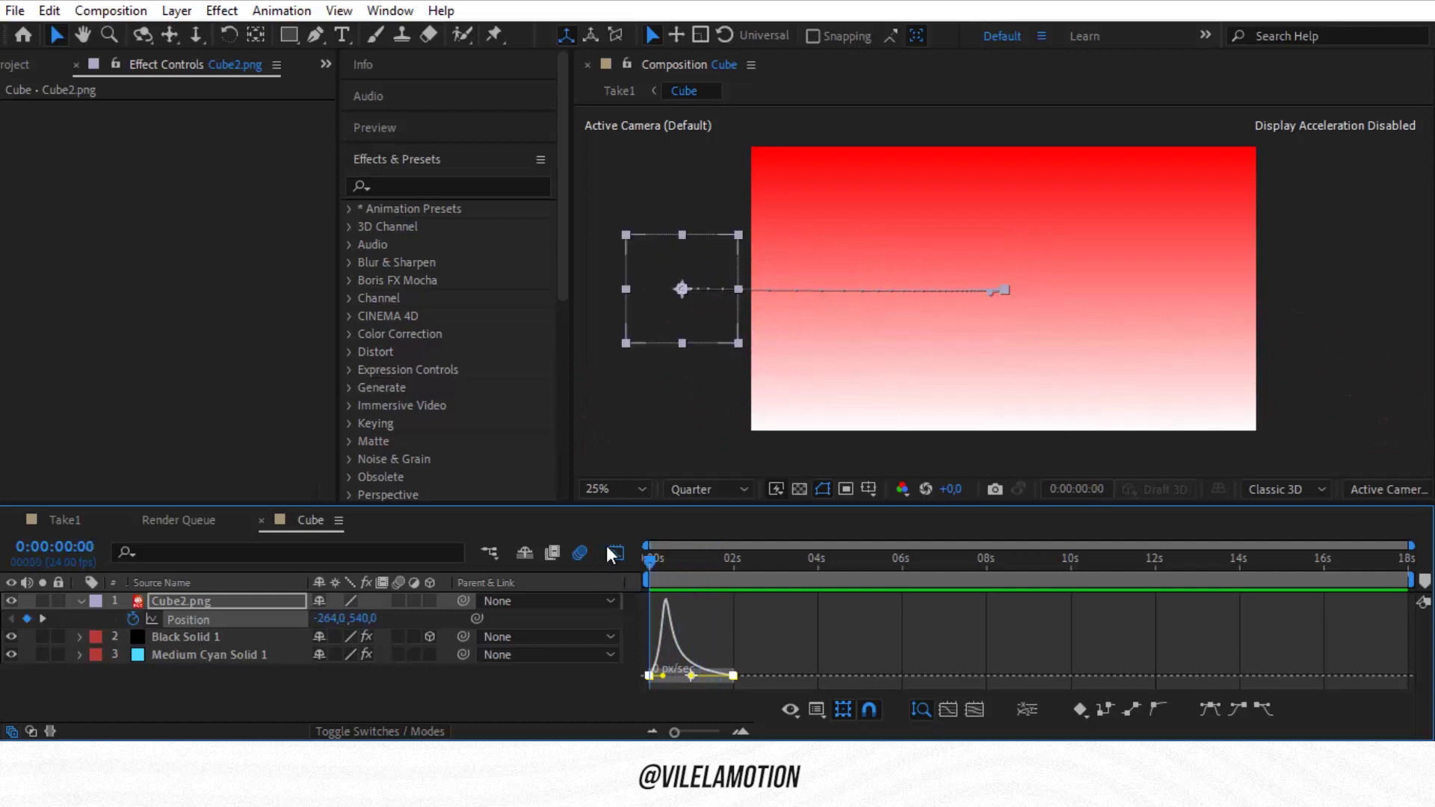
# Return from the Graph Editor to the layer bars, deselect the keyframes and replay the cube's animation.
pyautogui.click(612, 553)
pyautogui.click(784, 698)
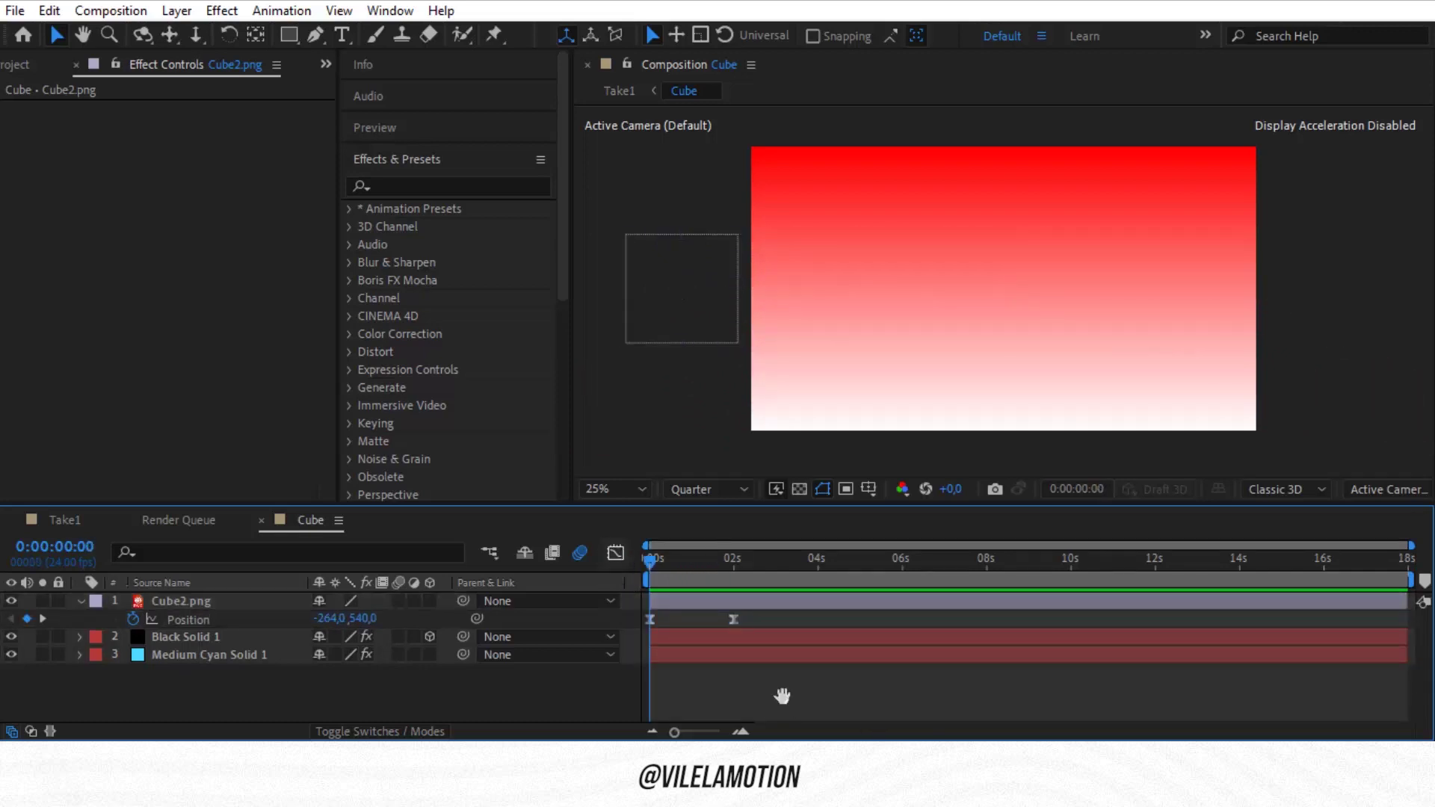
pyautogui.press('space')
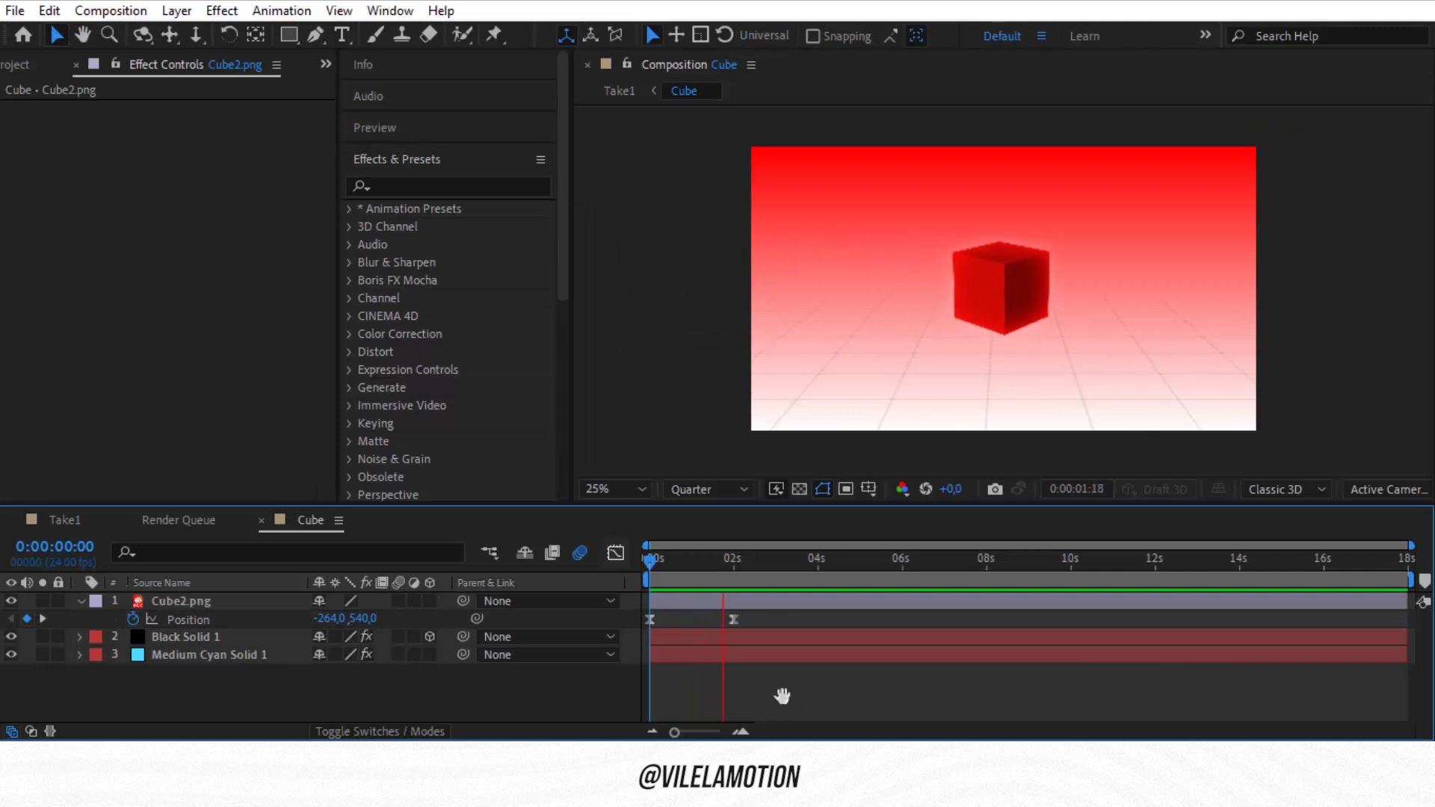
pyautogui.press('space')
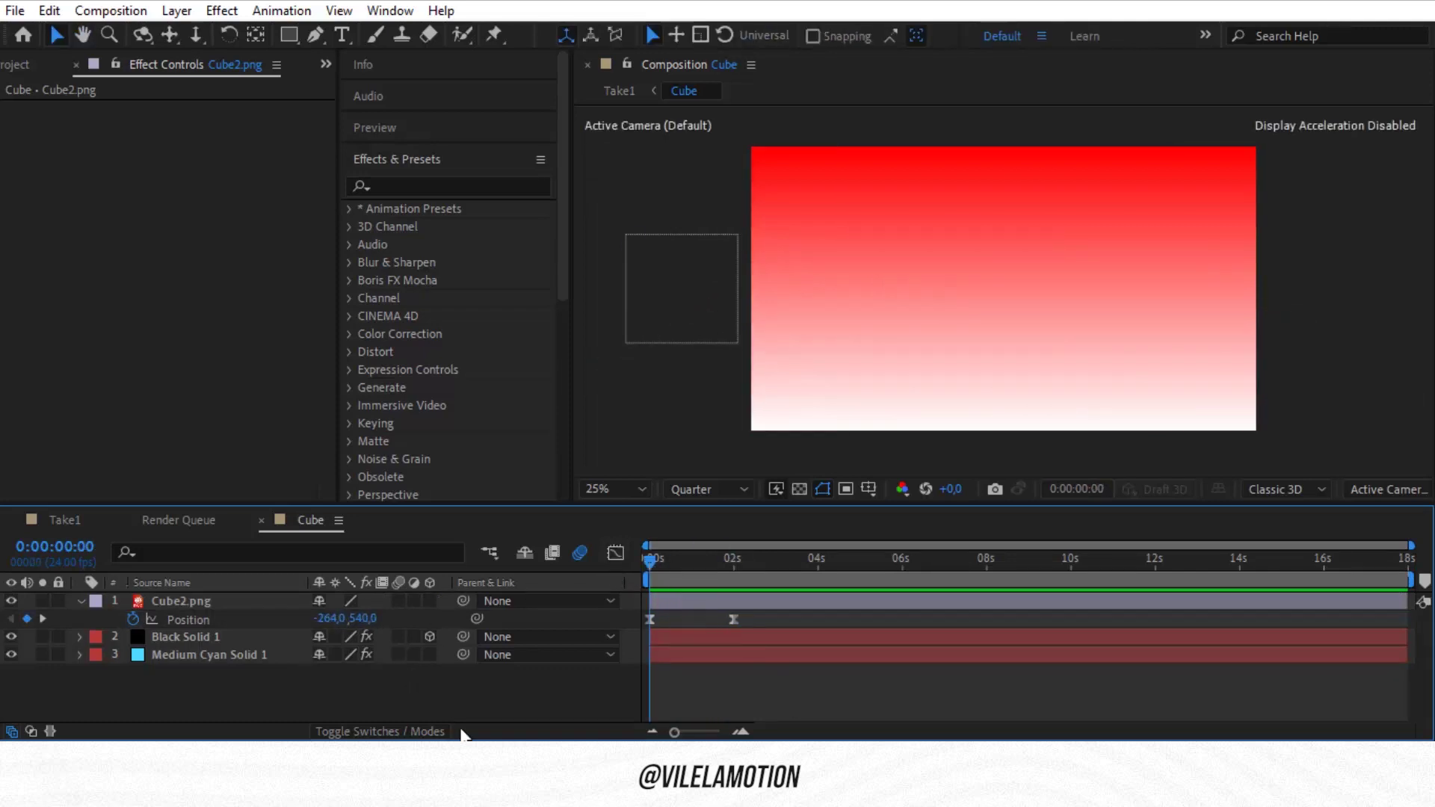
# Collapse Cube2.png's properties and examine the new-layer options and the 3D switch of Black Solid 1.
pyautogui.click(78, 601)
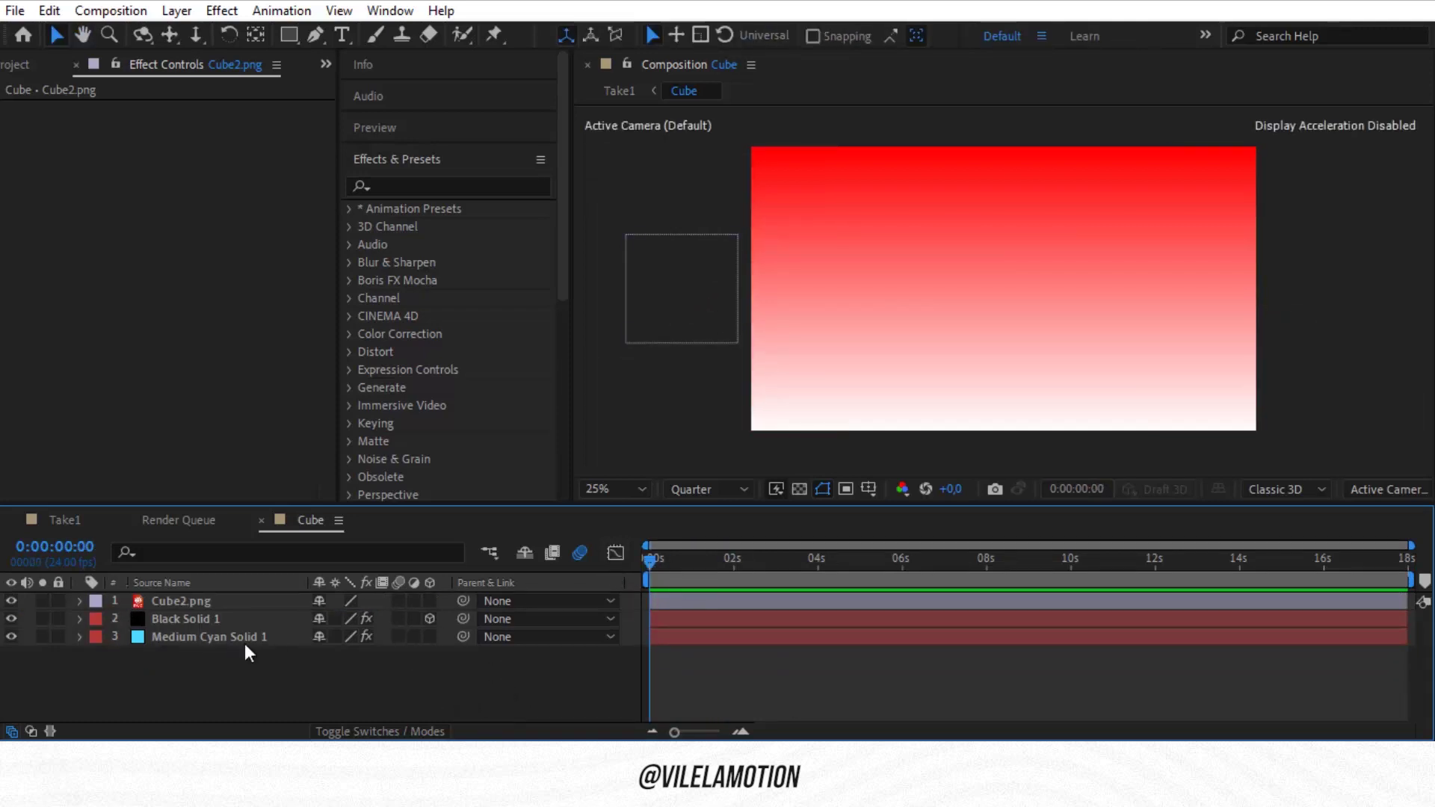
pyautogui.click(183, 617)
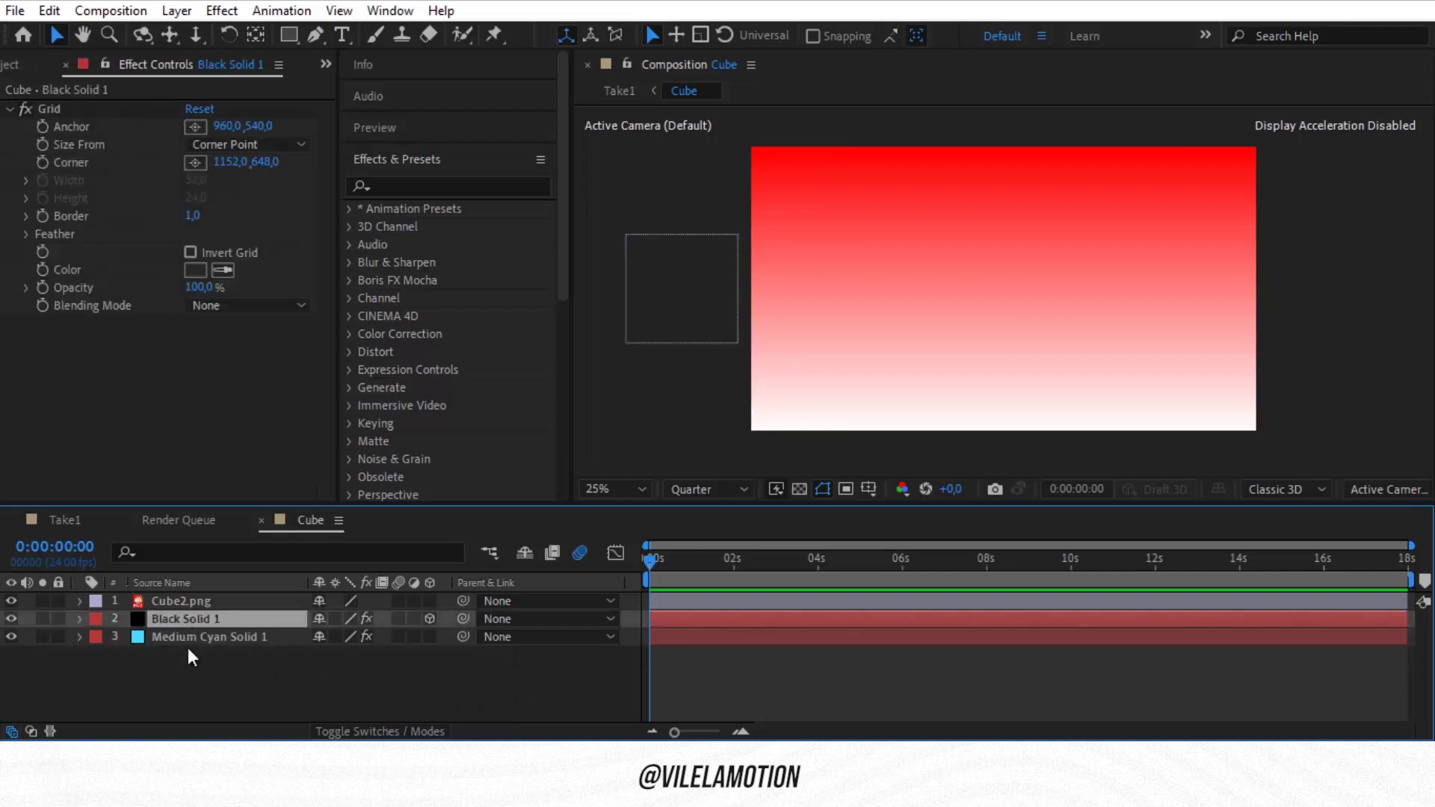
pyautogui.rightClick(208, 689)
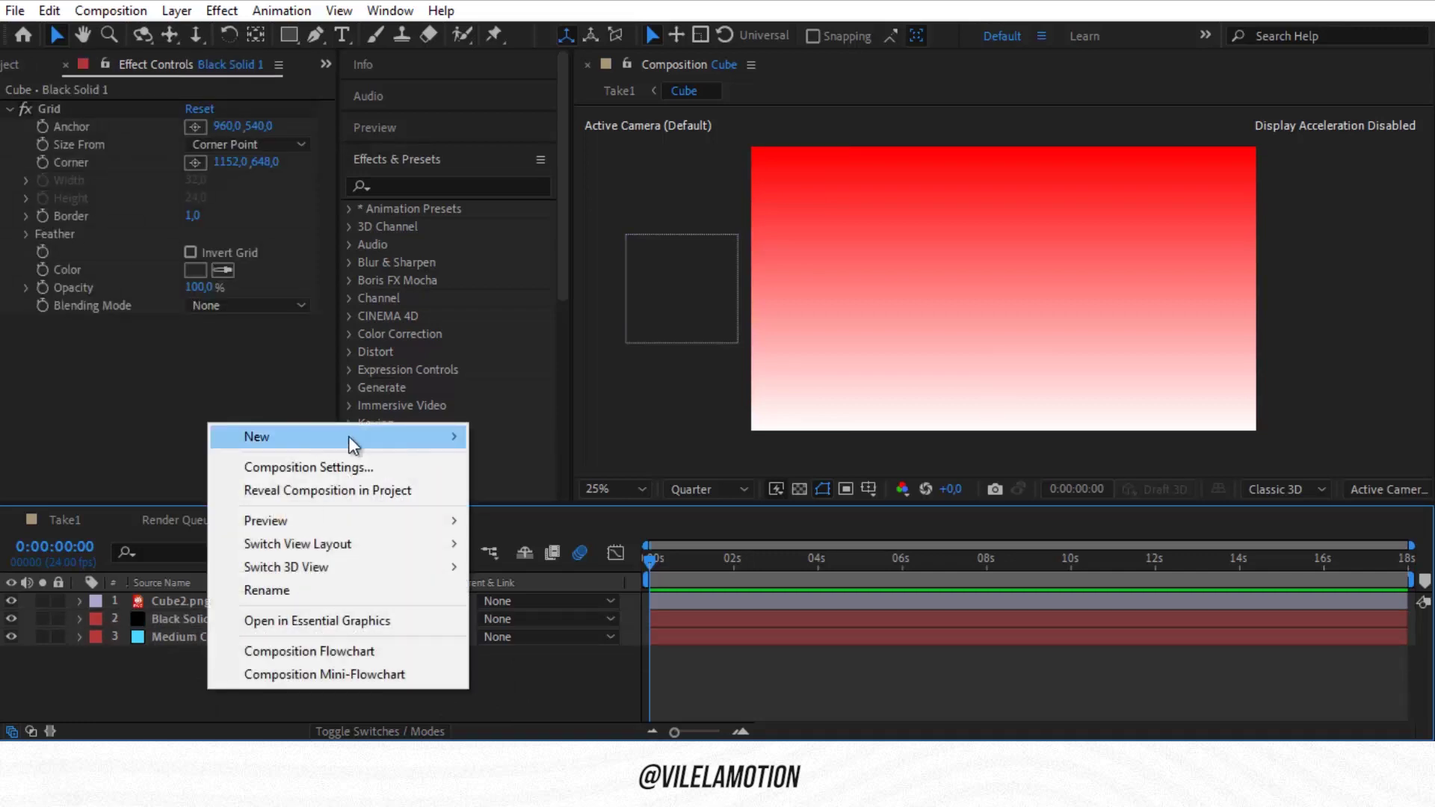
pyautogui.moveTo(345, 436)
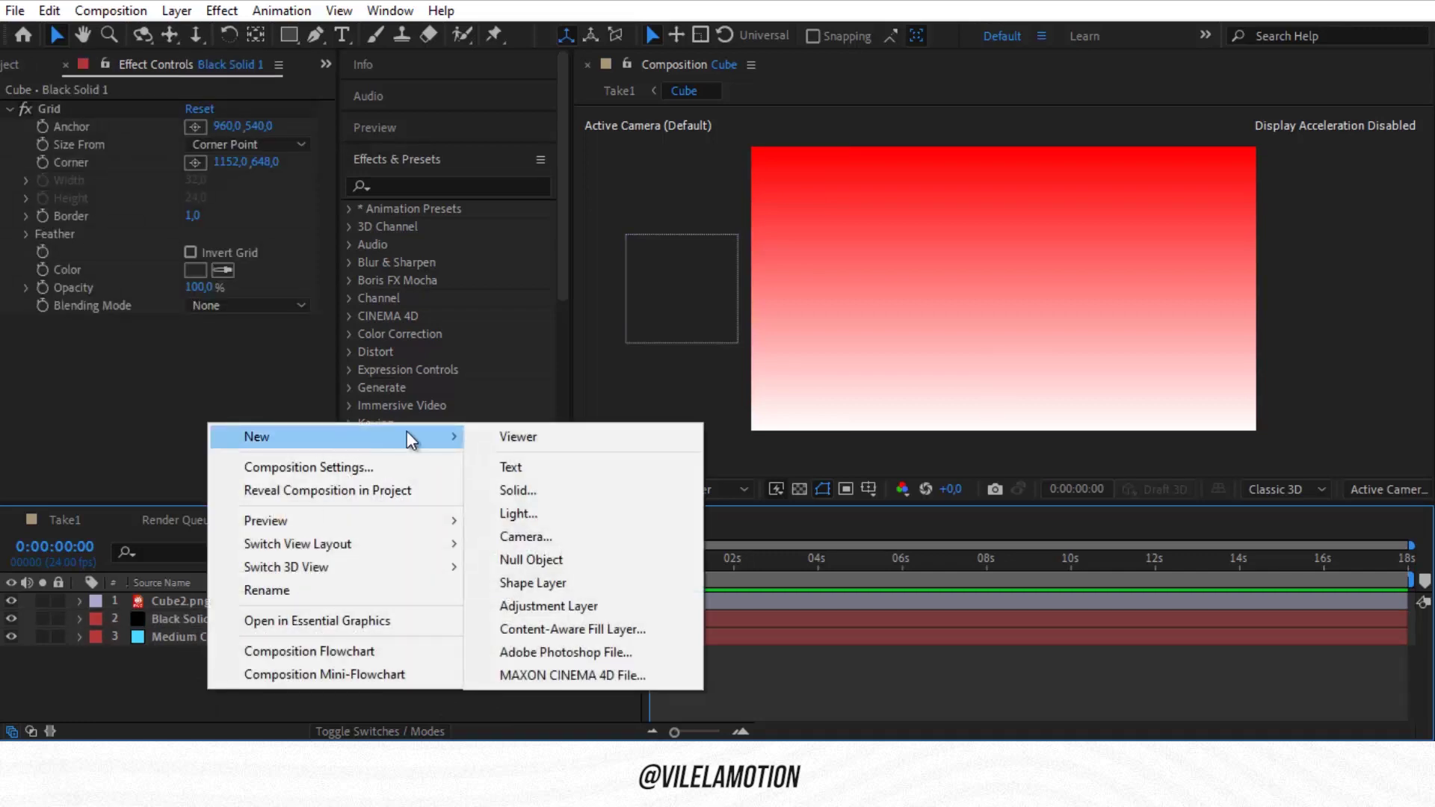
pyautogui.click(179, 665)
pyautogui.click(430, 620)
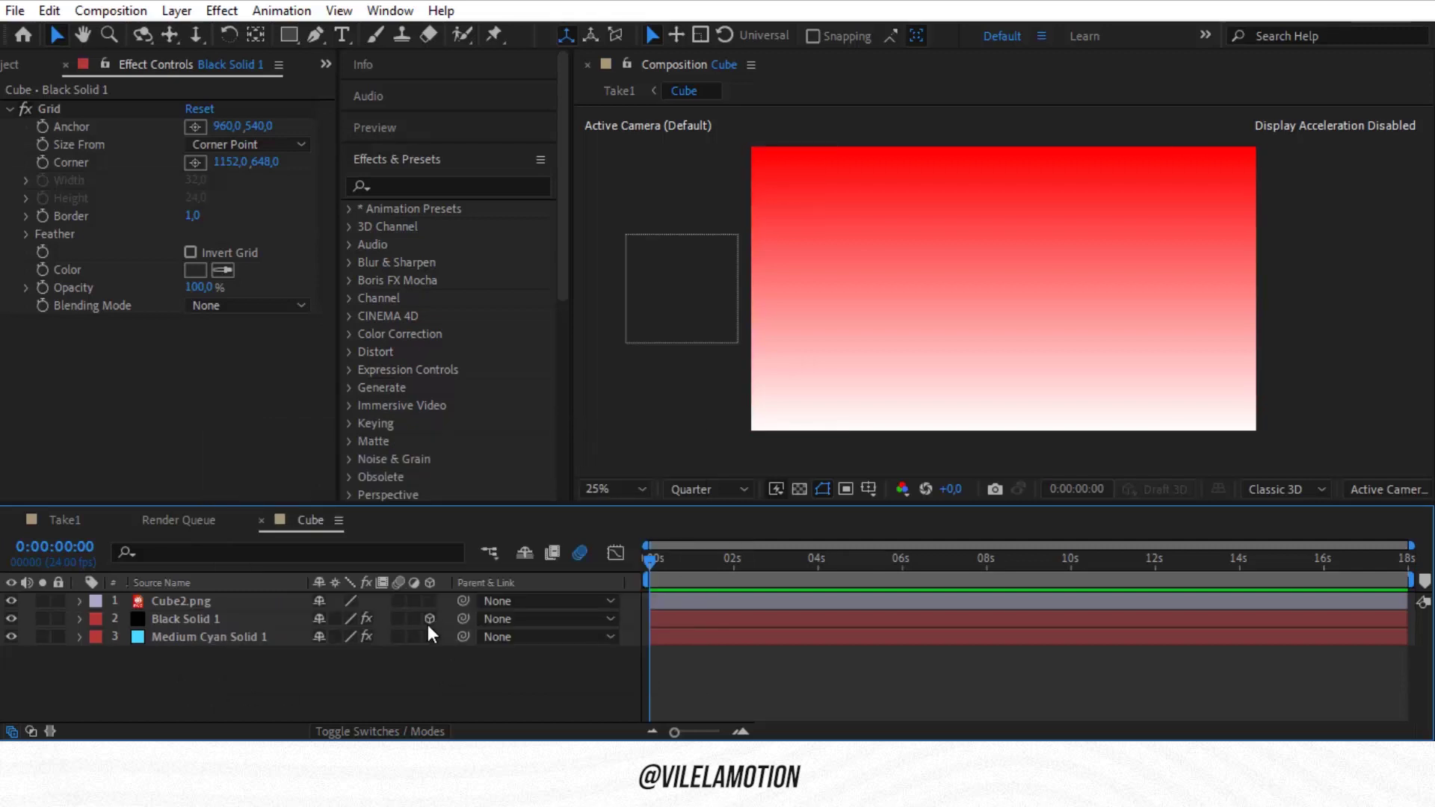
pyautogui.click(224, 620)
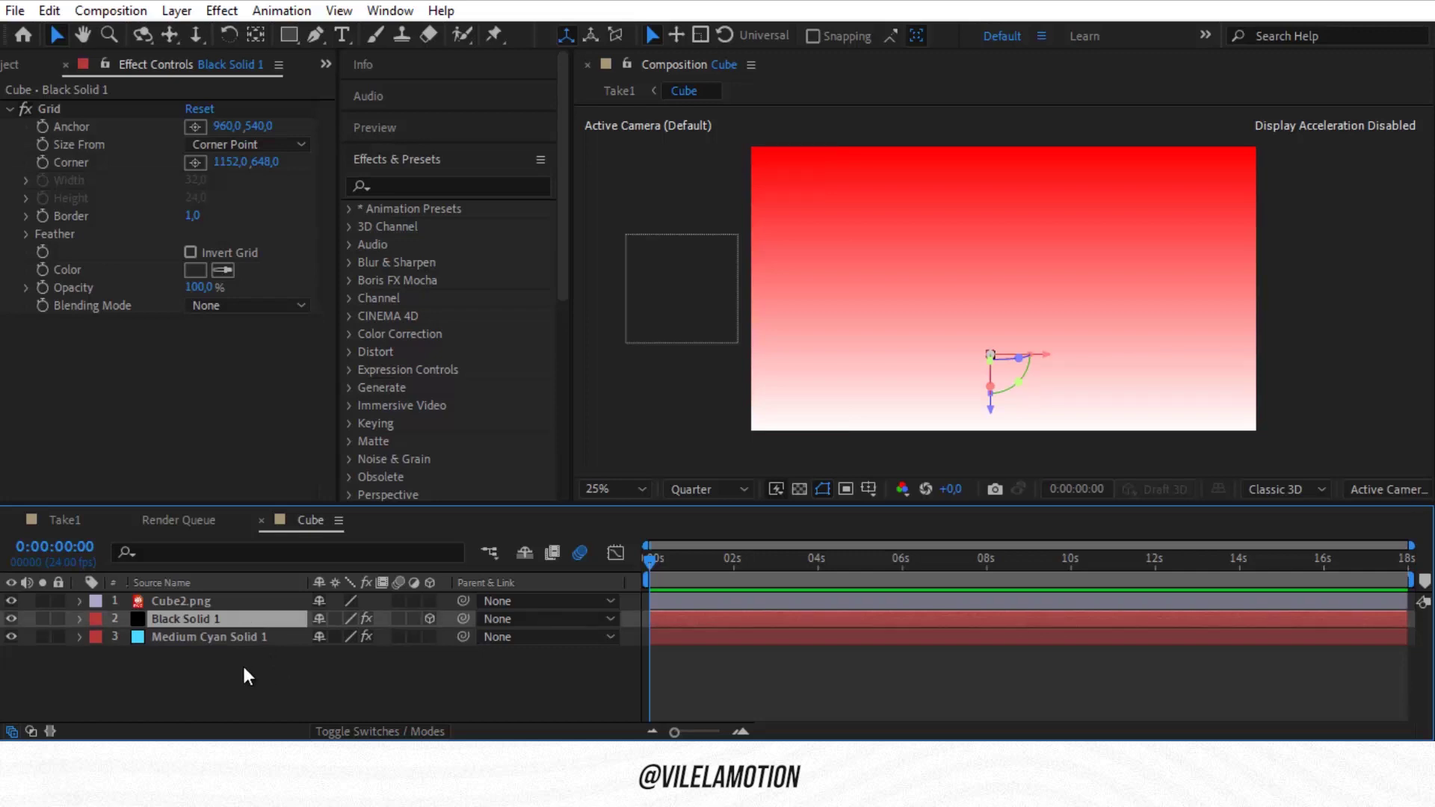
# Try applying another Grid effect to Black Solid 1 with the time at 0:00:02:04, and delete the added copy.
pyautogui.moveTo(689, 557); pyautogui.dragTo(741, 563)
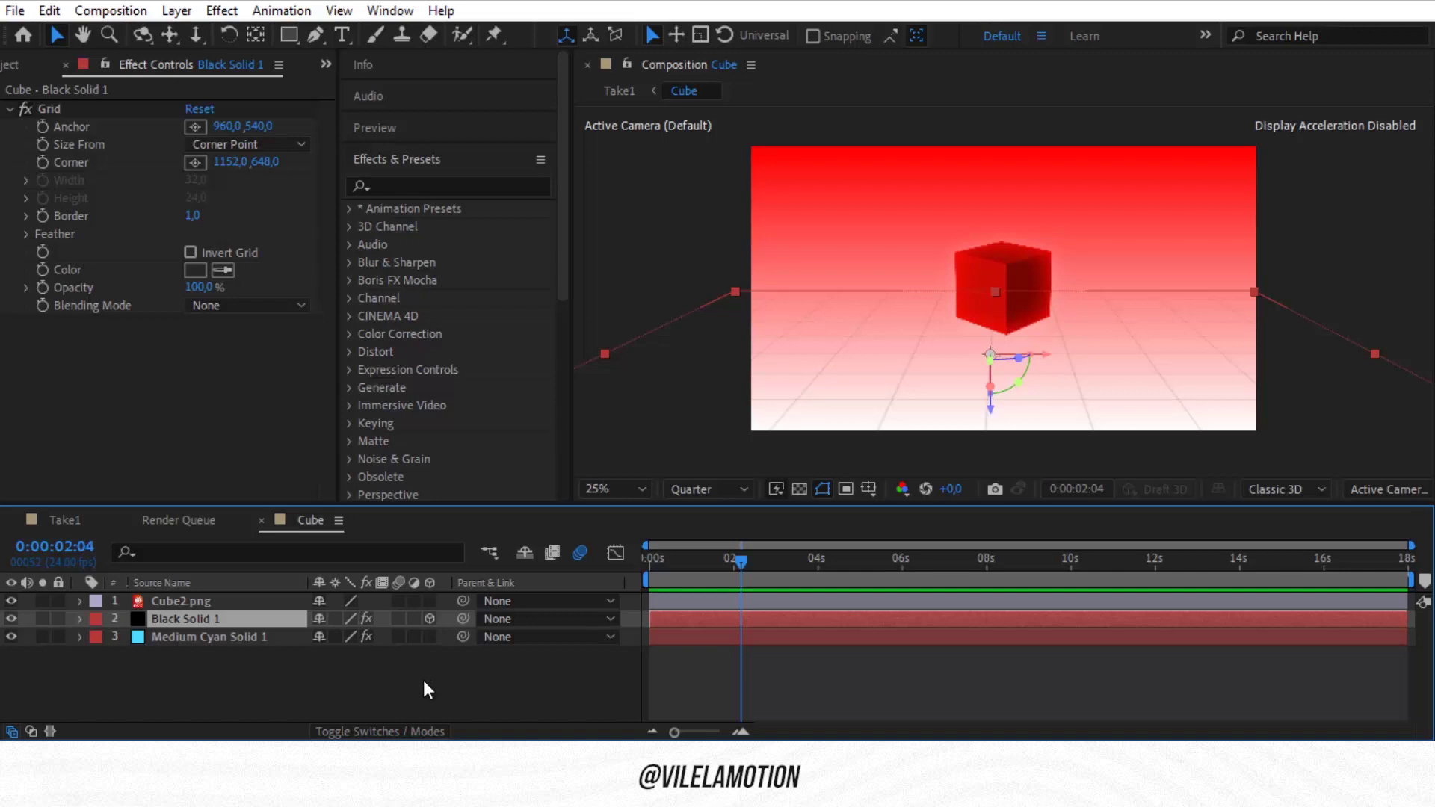
pyautogui.click(422, 186)
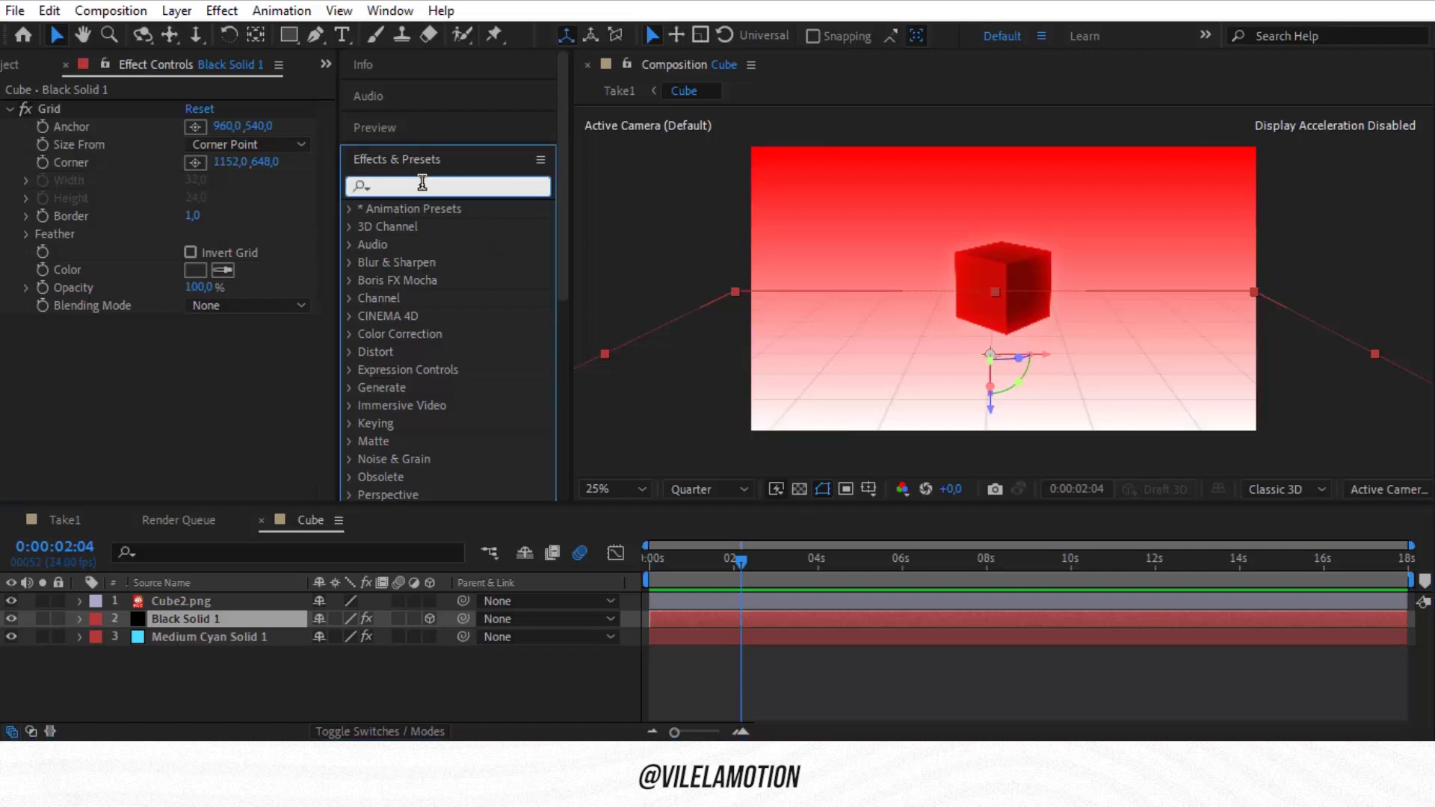
pyautogui.write('grid')
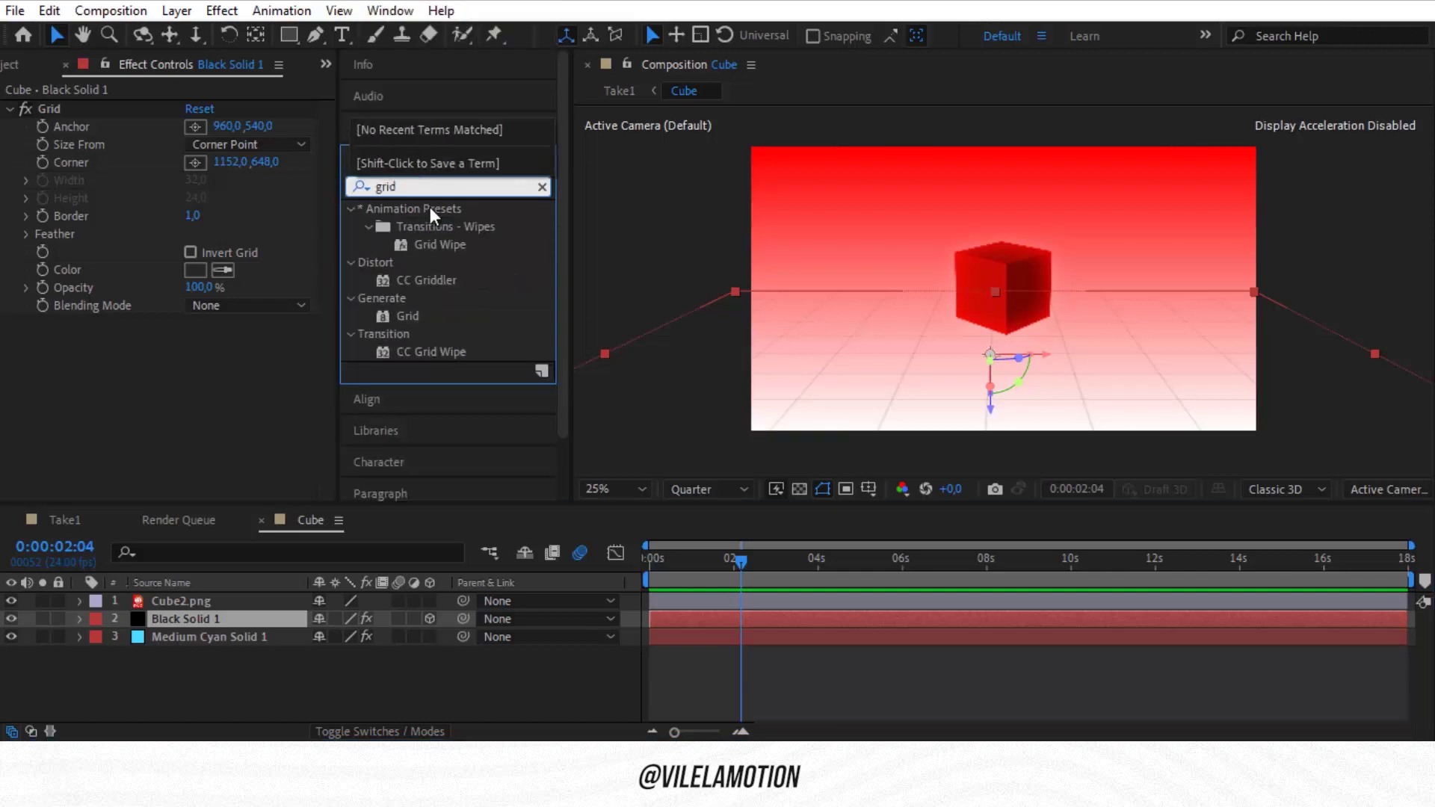
pyautogui.doubleClick(412, 317)
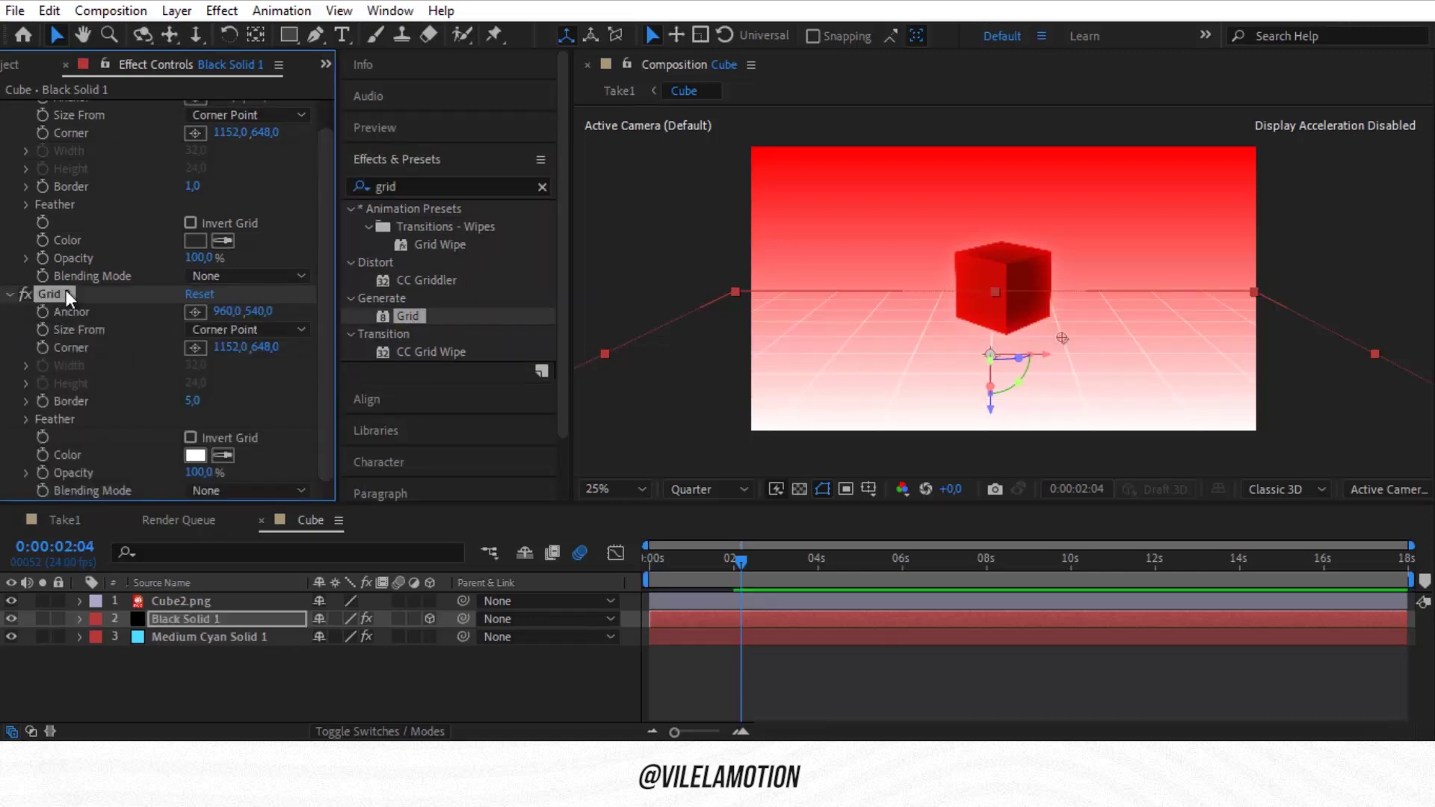
pyautogui.press('Delete')
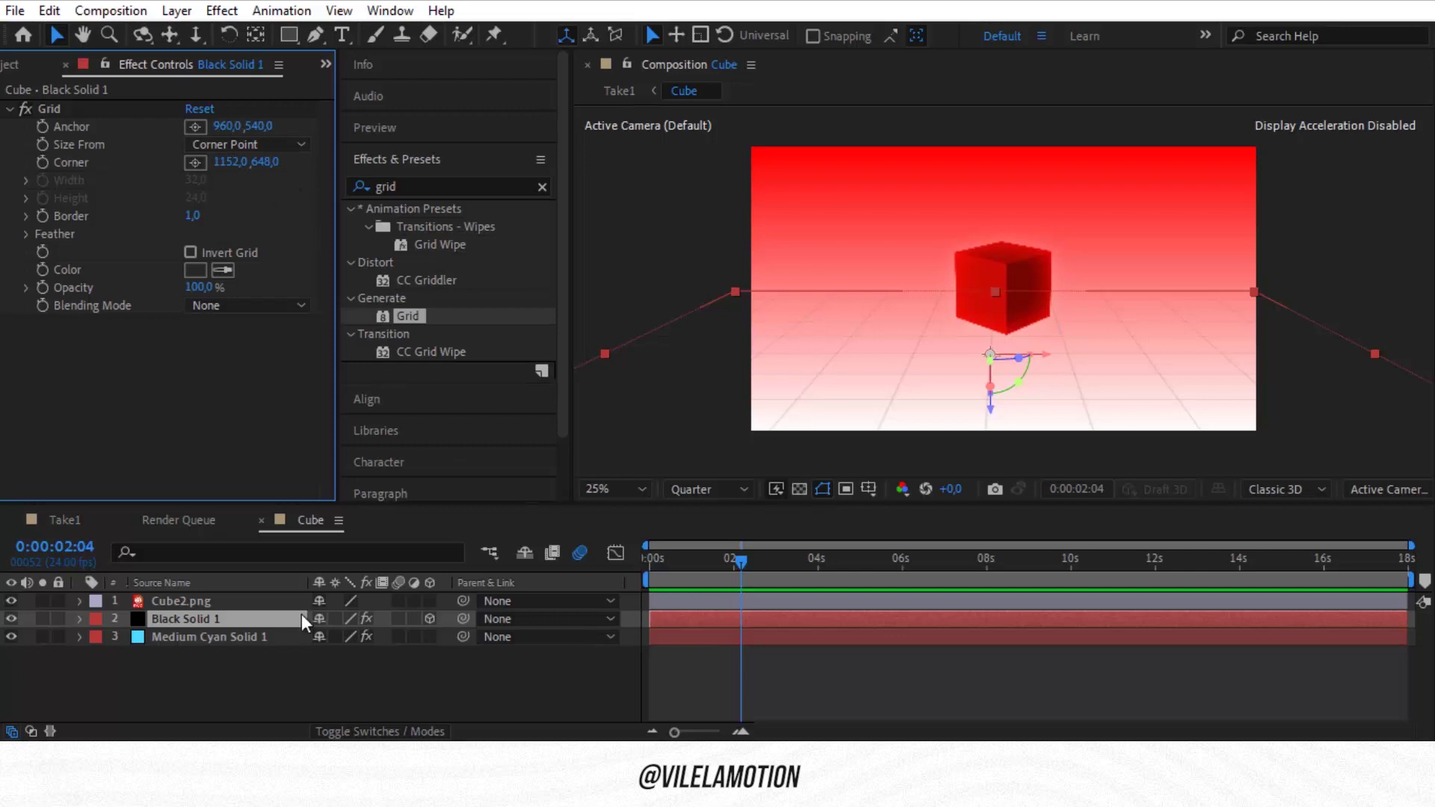
# Reveal Black Solid 1's Scale keyframes, scrub and play the grid's growth from the start, and return to 0:00:00:00.
pyautogui.press('s')
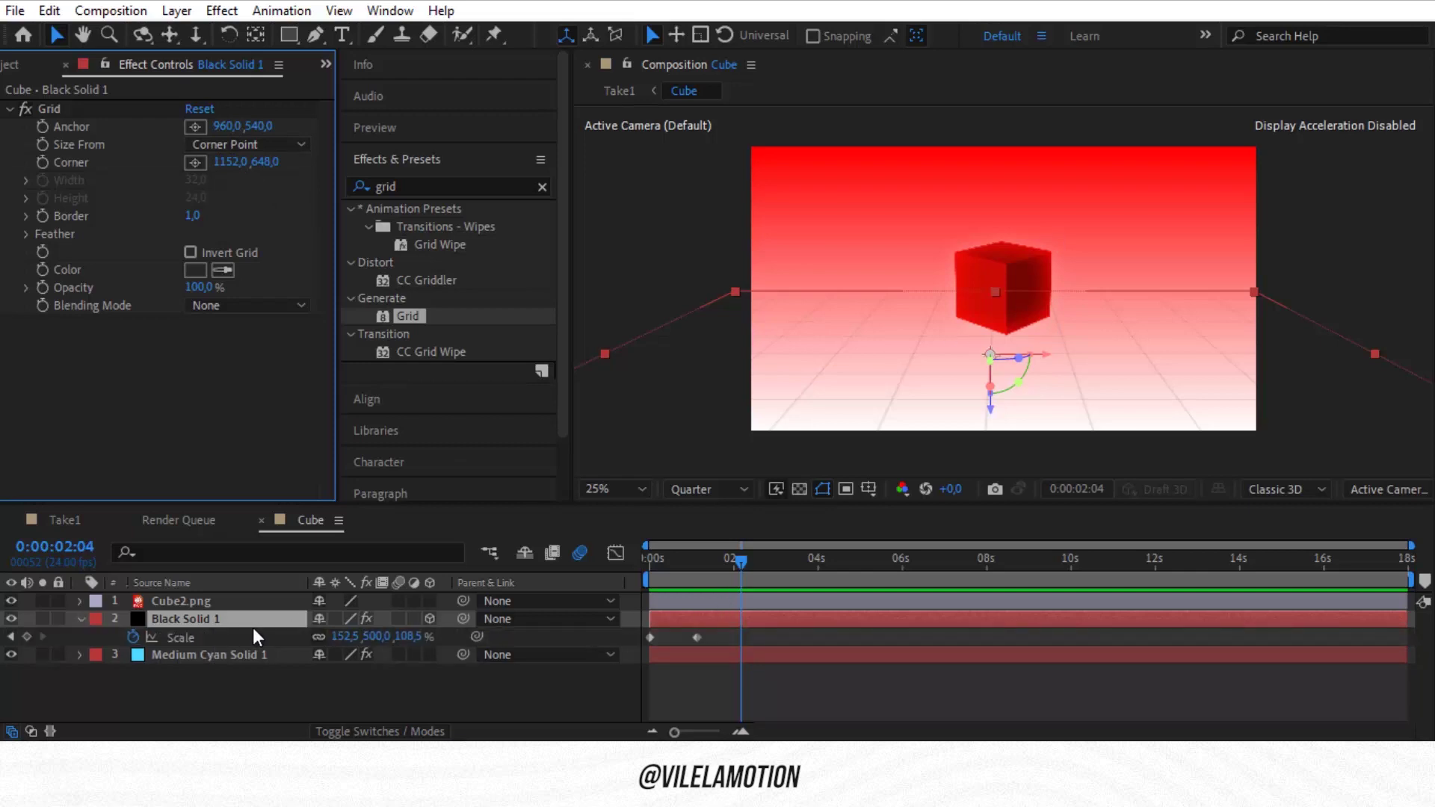
pyautogui.click(674, 562)
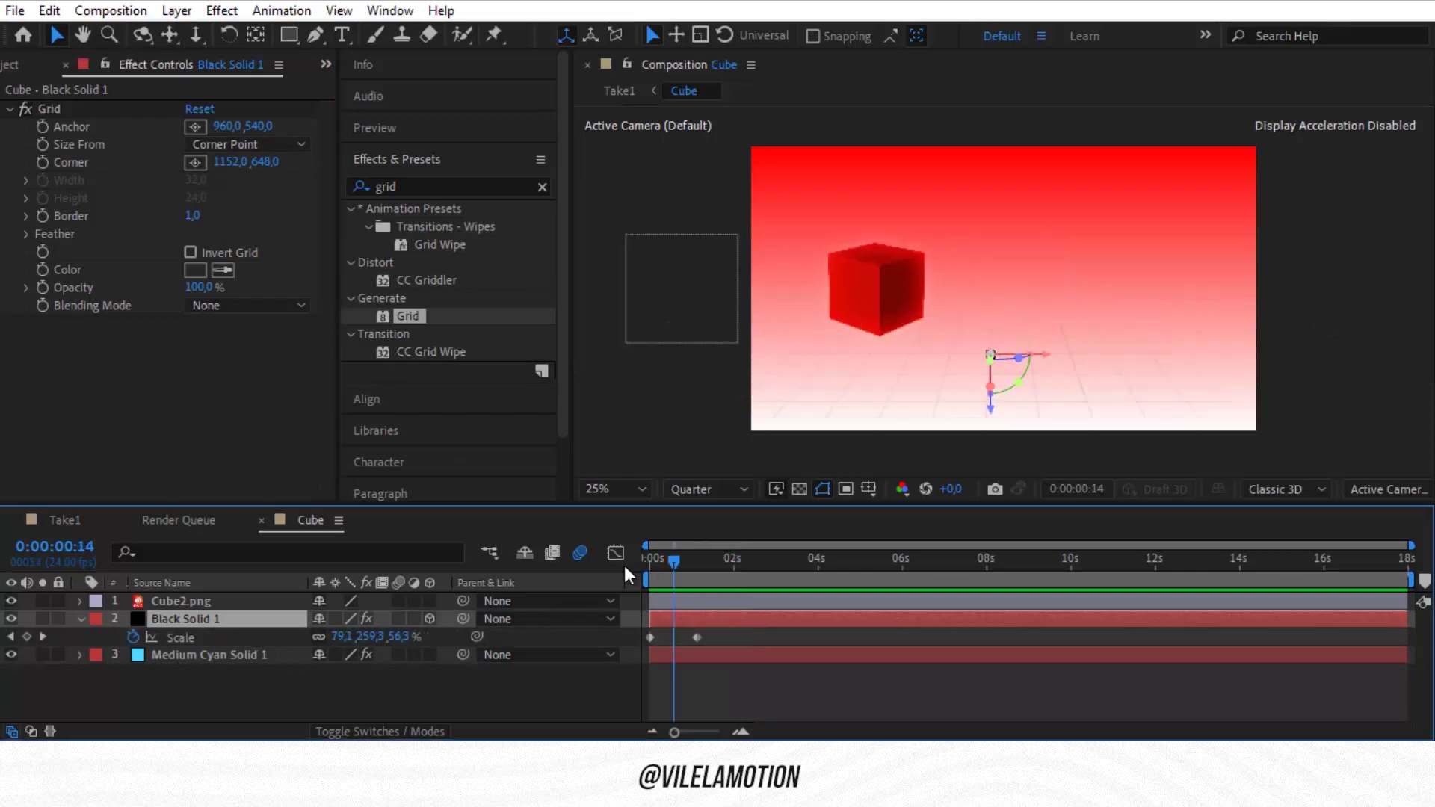
pyautogui.press('Home')
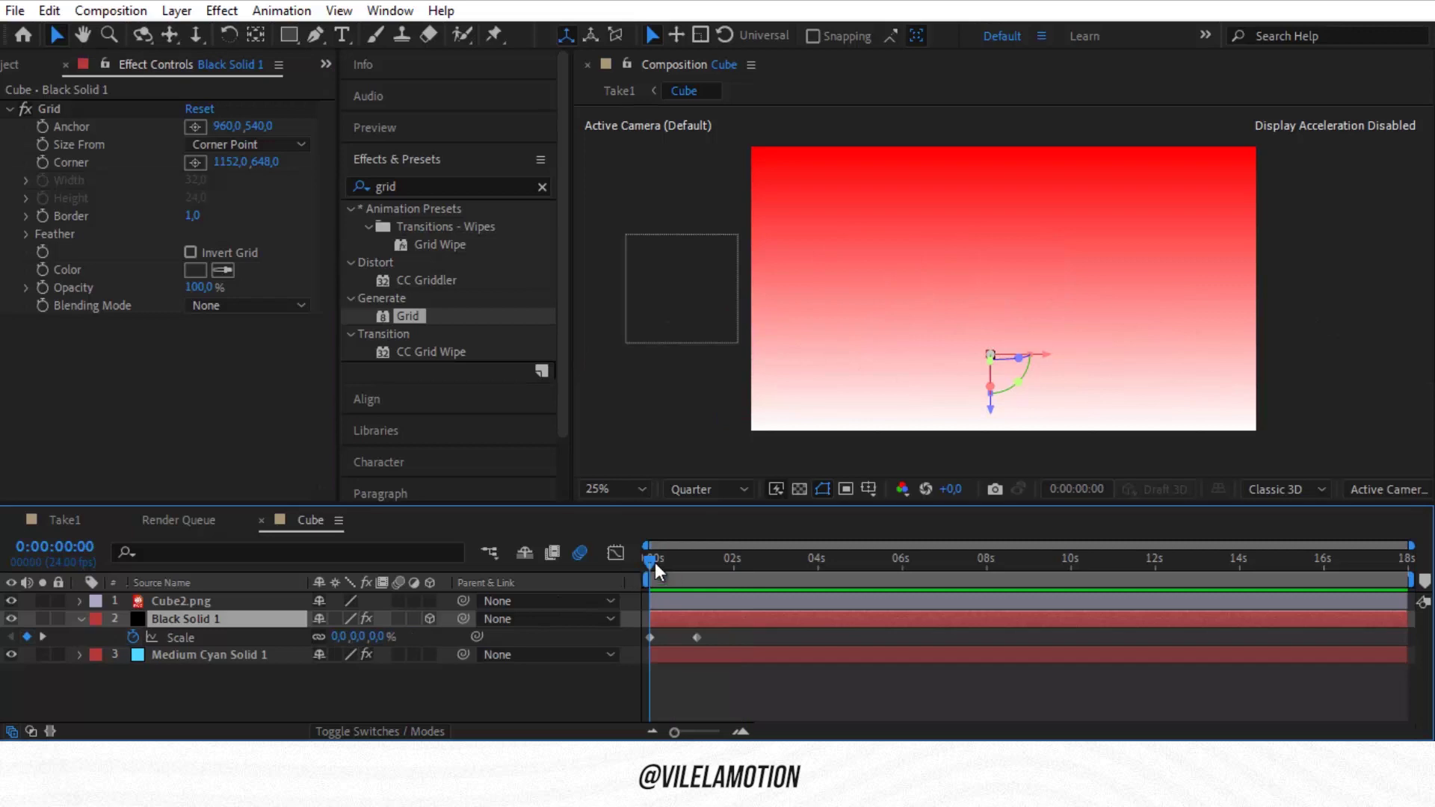
pyautogui.click(667, 567)
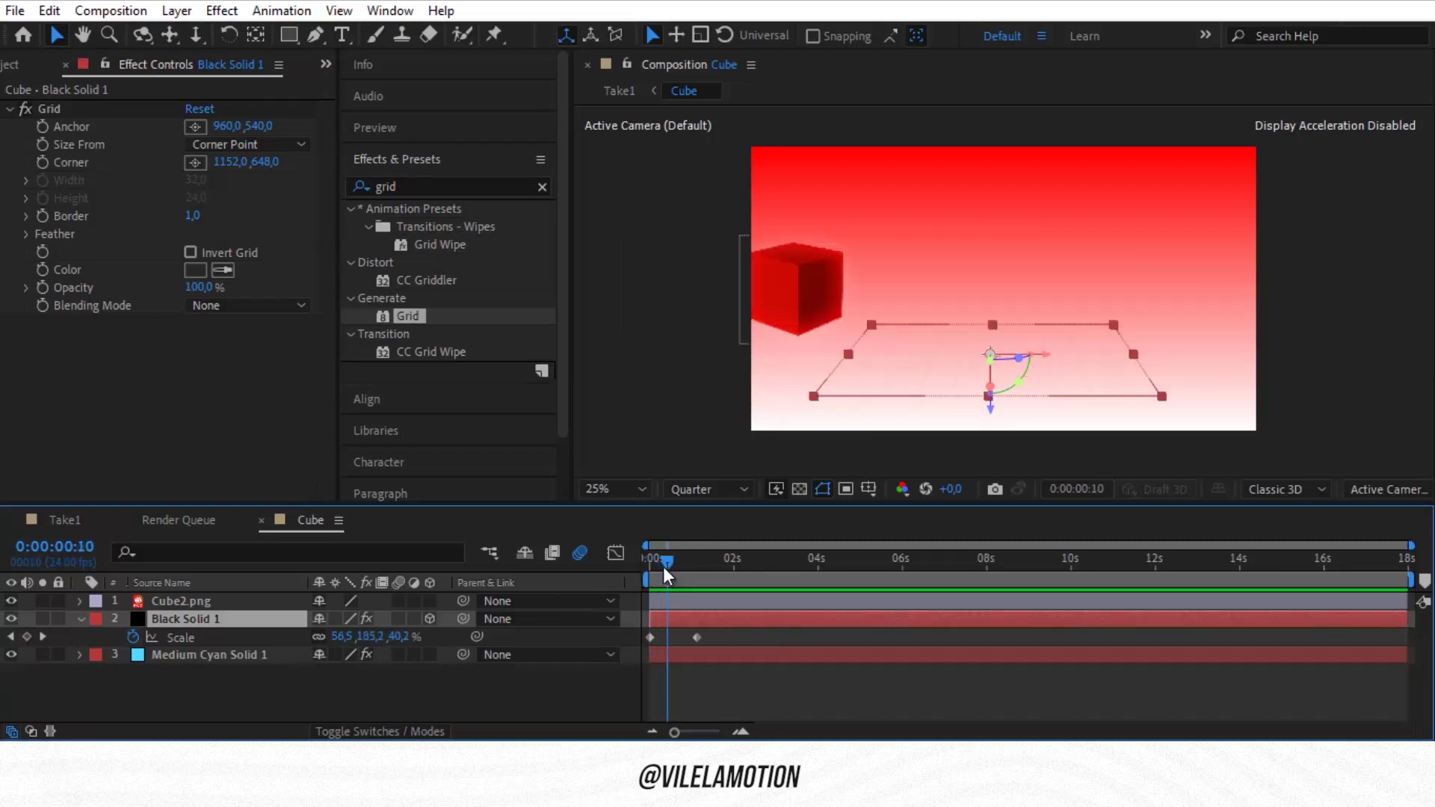
pyautogui.moveTo(662, 566)
pyautogui.mouseDown()
pyautogui.moveTo(640, 567)
pyautogui.moveTo(690, 568)
pyautogui.moveTo(638, 573)
pyautogui.mouseUp()
pyautogui.press('space')
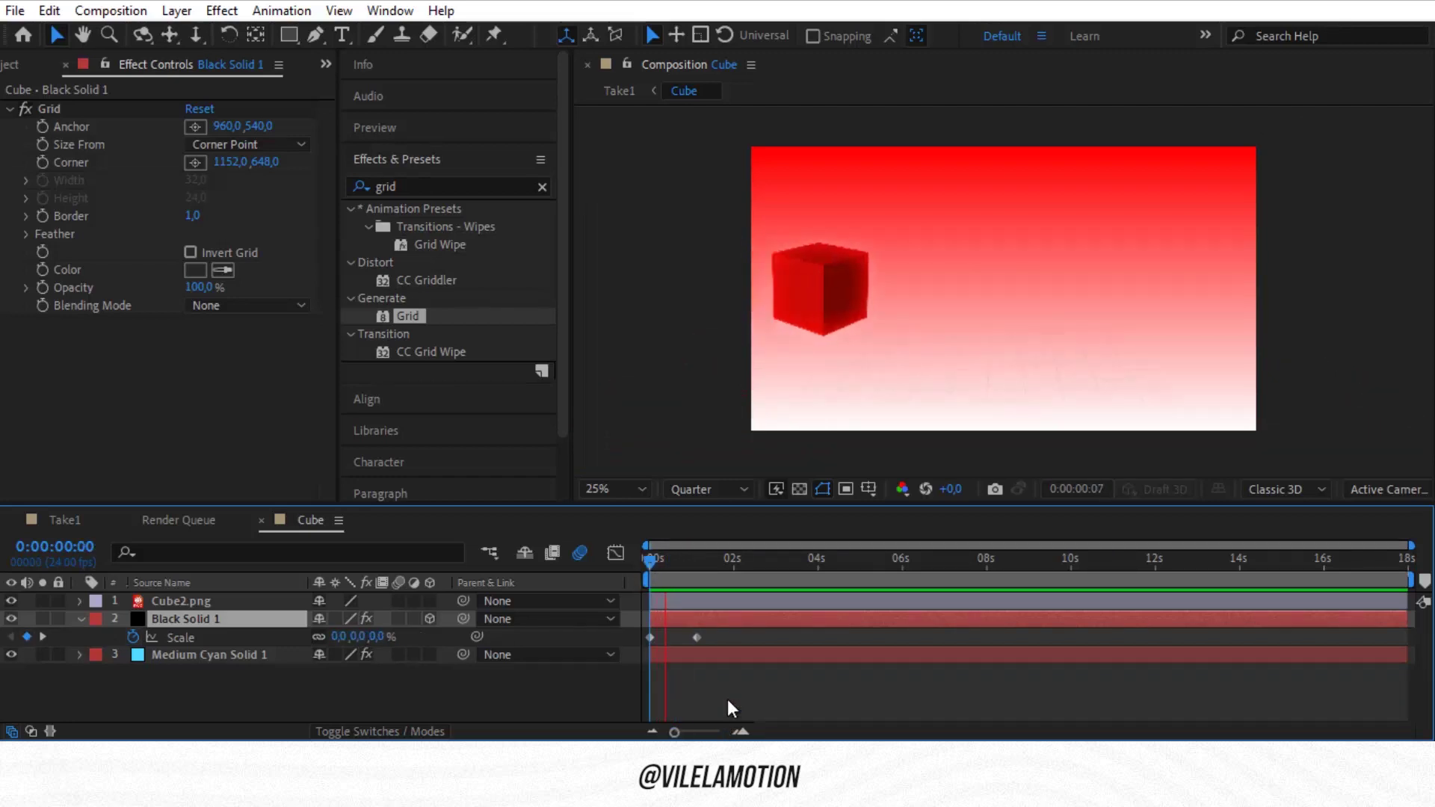
pyautogui.press('space')
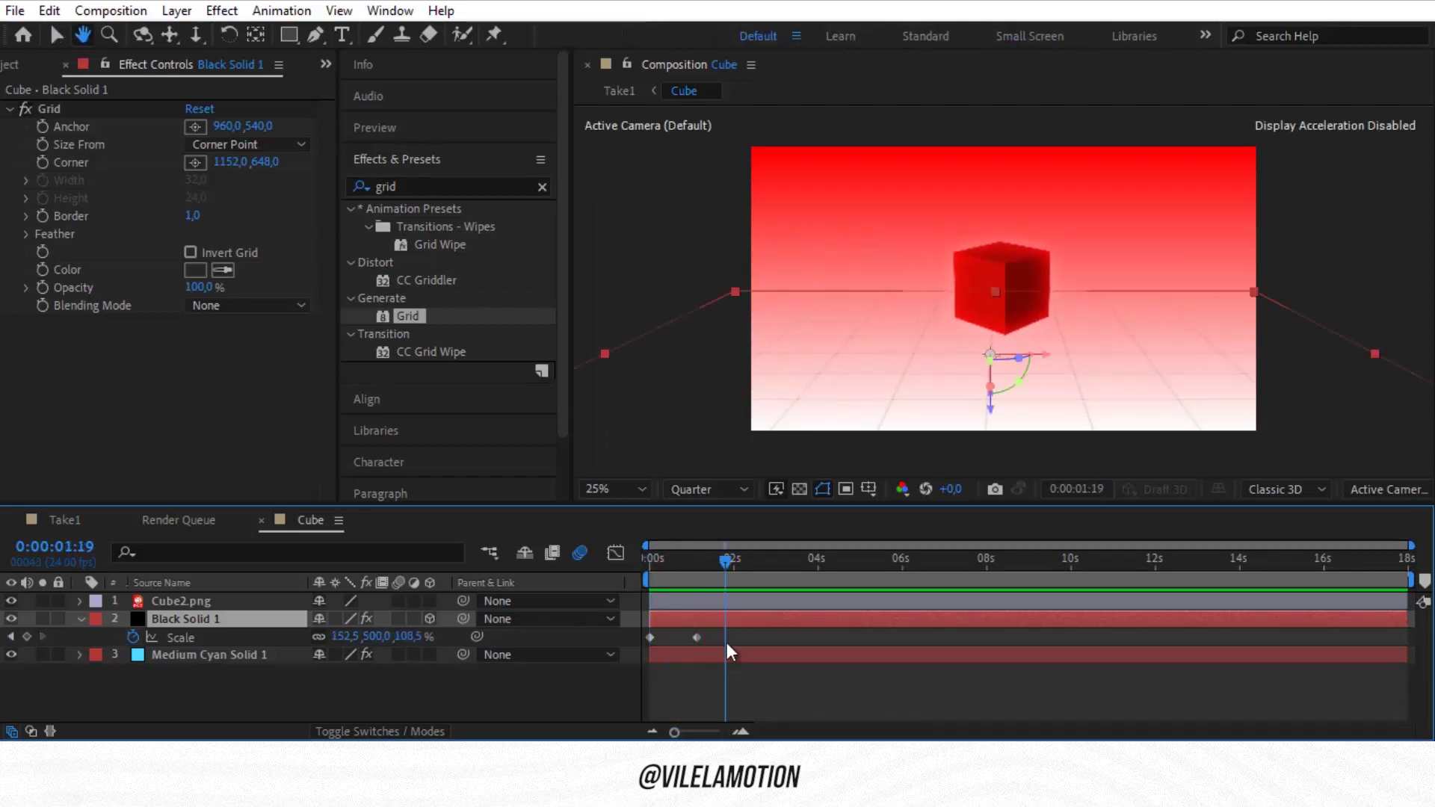
pyautogui.click(687, 566)
pyautogui.click(649, 572)
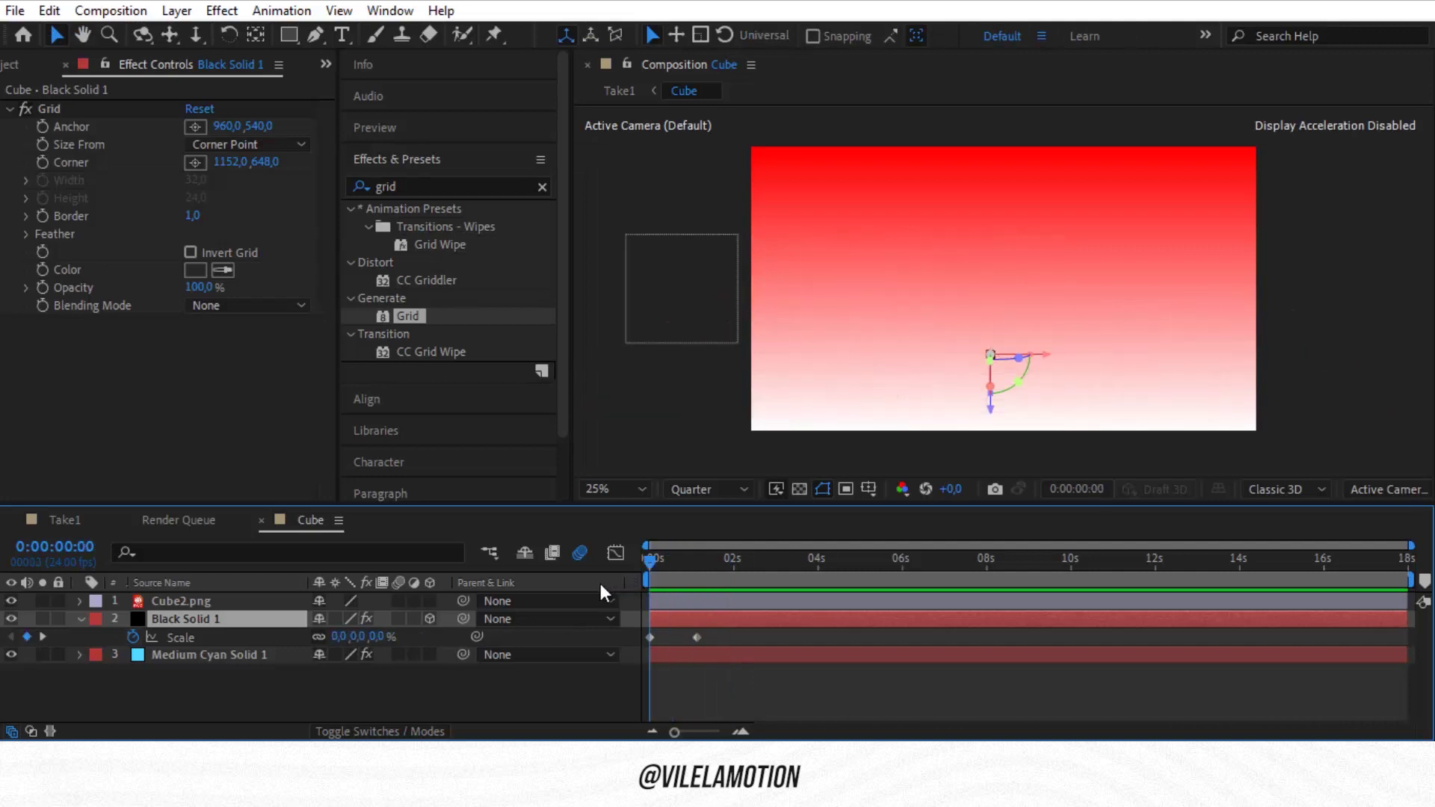
# Examine Medium Cyan Solid 1's Gradient Ramp settings, open the settings for a new solid layer and dismiss them.
pyautogui.click(199, 665)
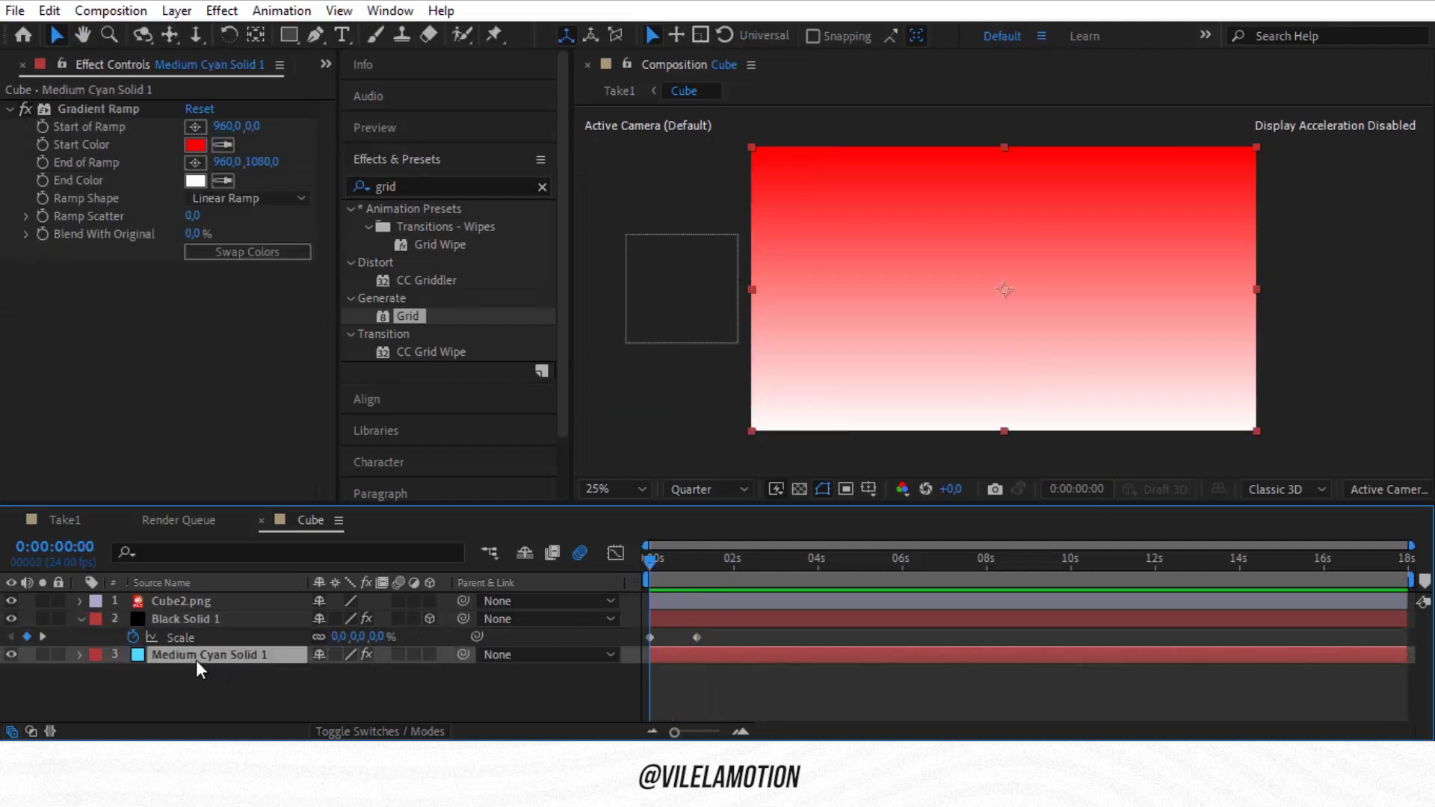
pyautogui.rightClick(191, 681)
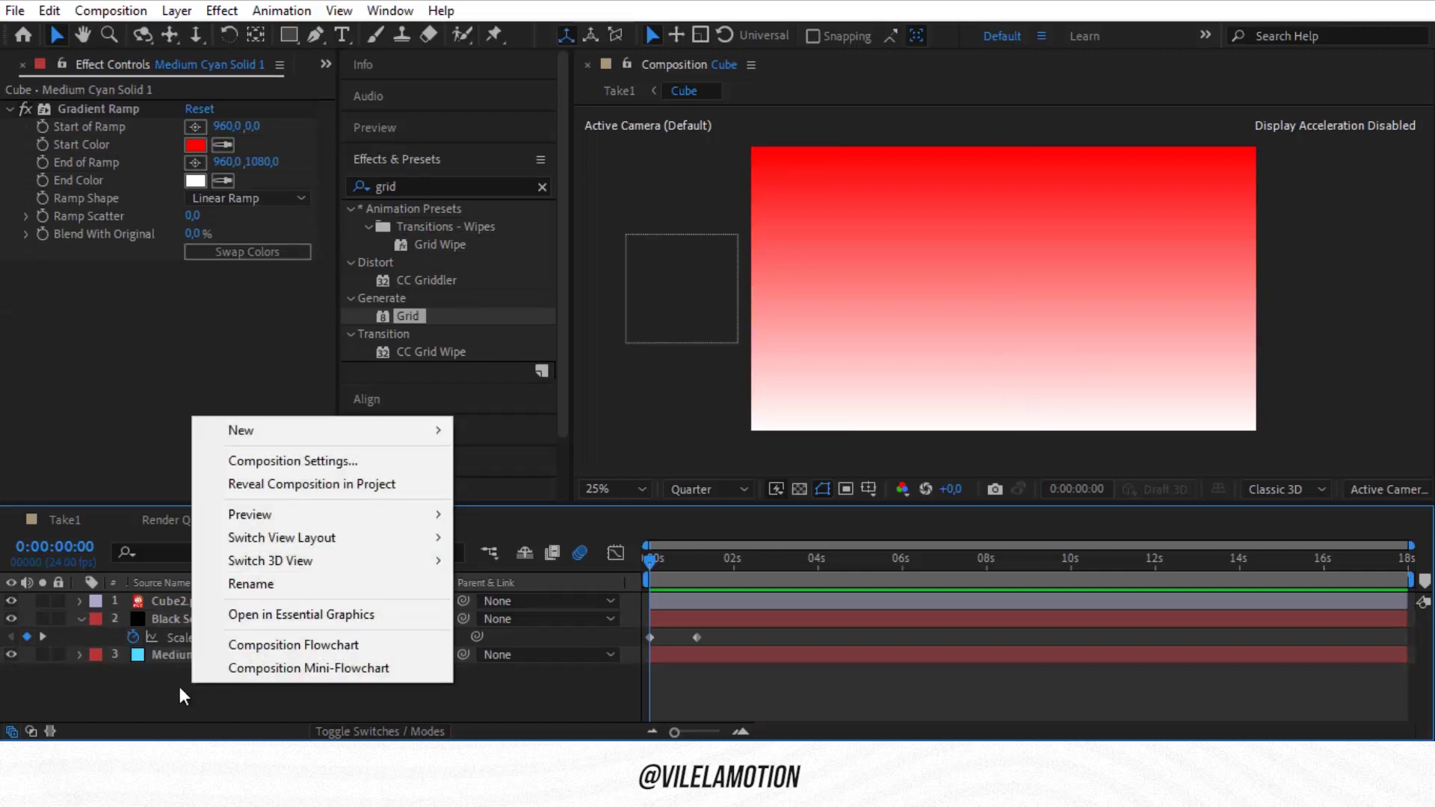
pyautogui.moveTo(357, 428)
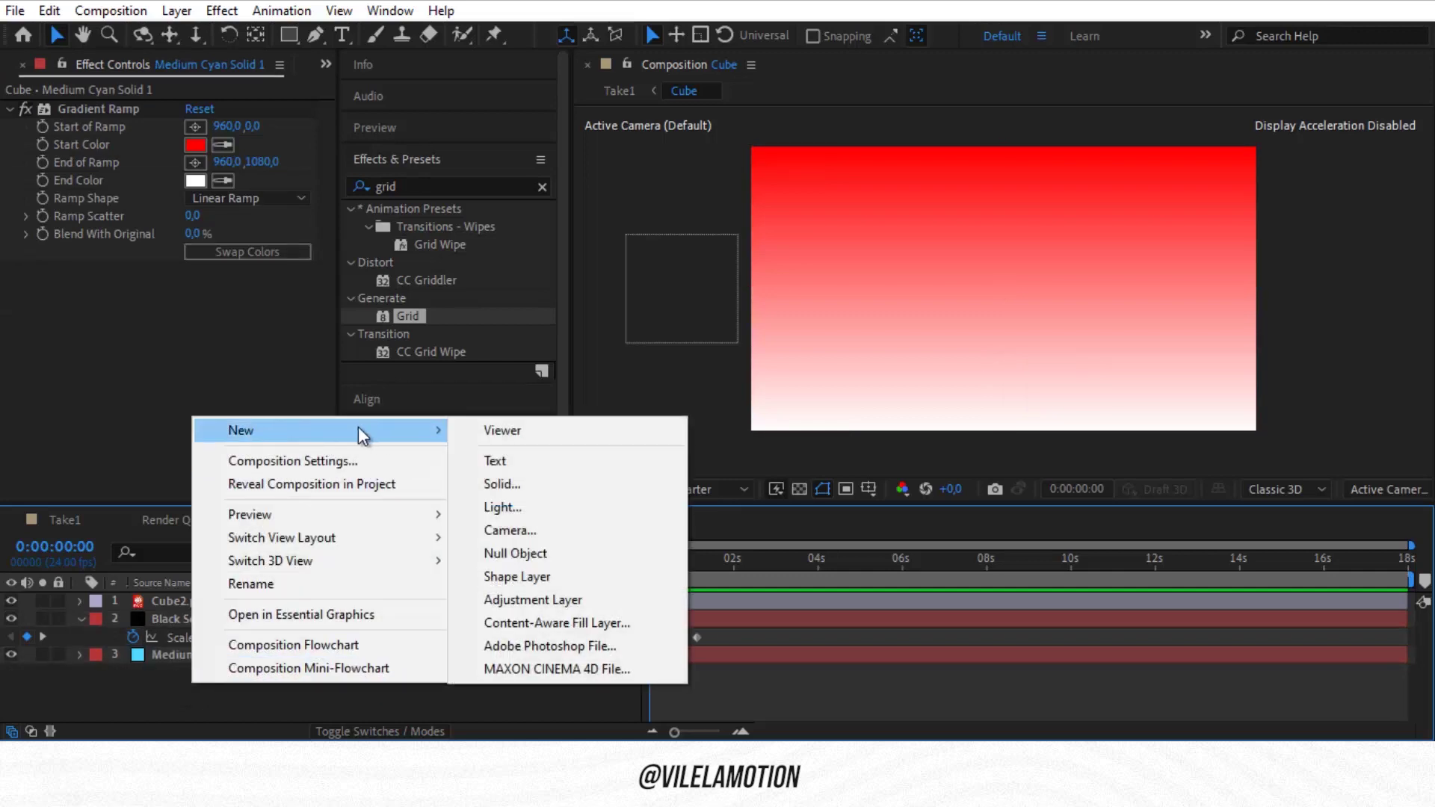
pyautogui.click(533, 484)
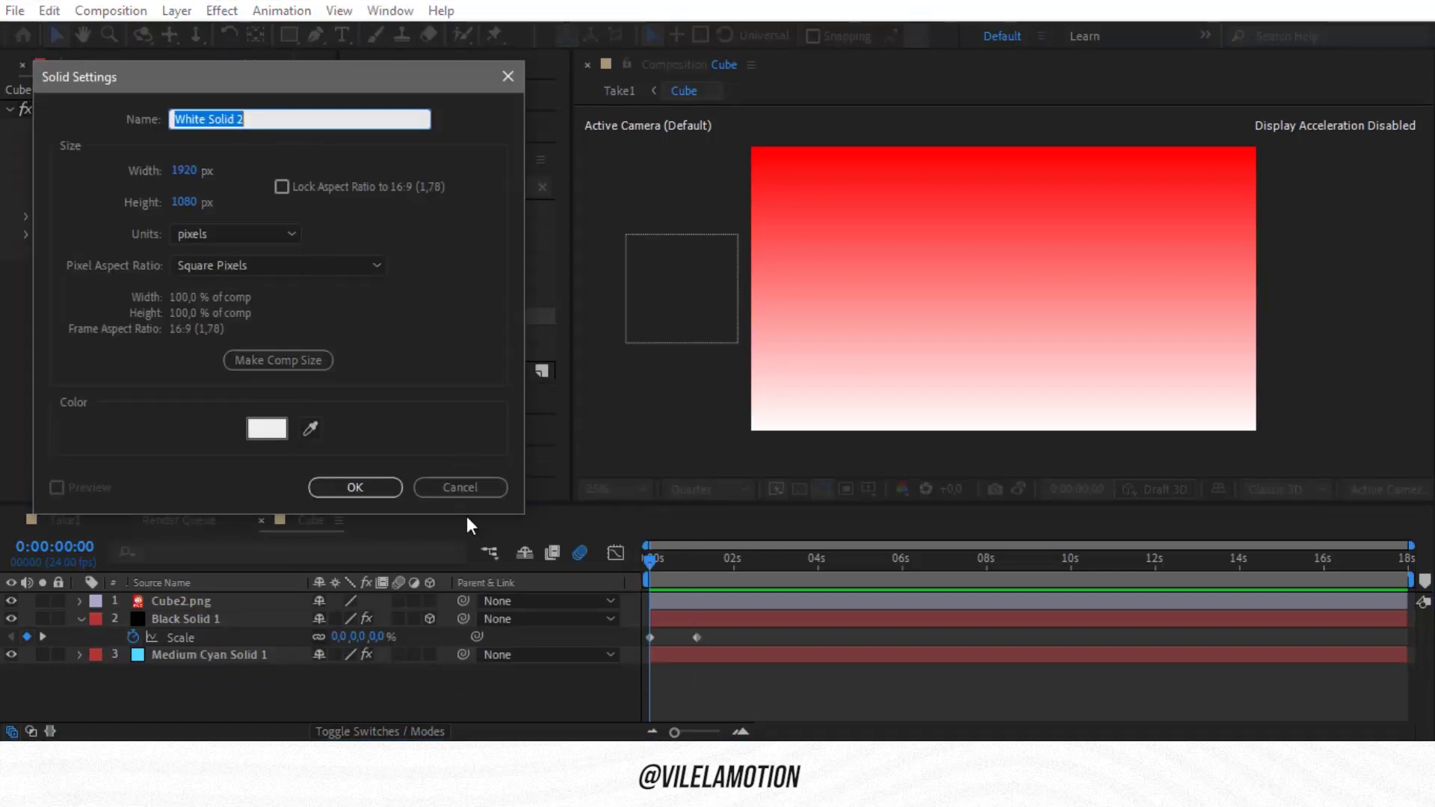
pyautogui.press('Escape')
# Try recolouring Medium Cyan Solid 1 to medium red in its solid settings.
pyautogui.click(217, 657)
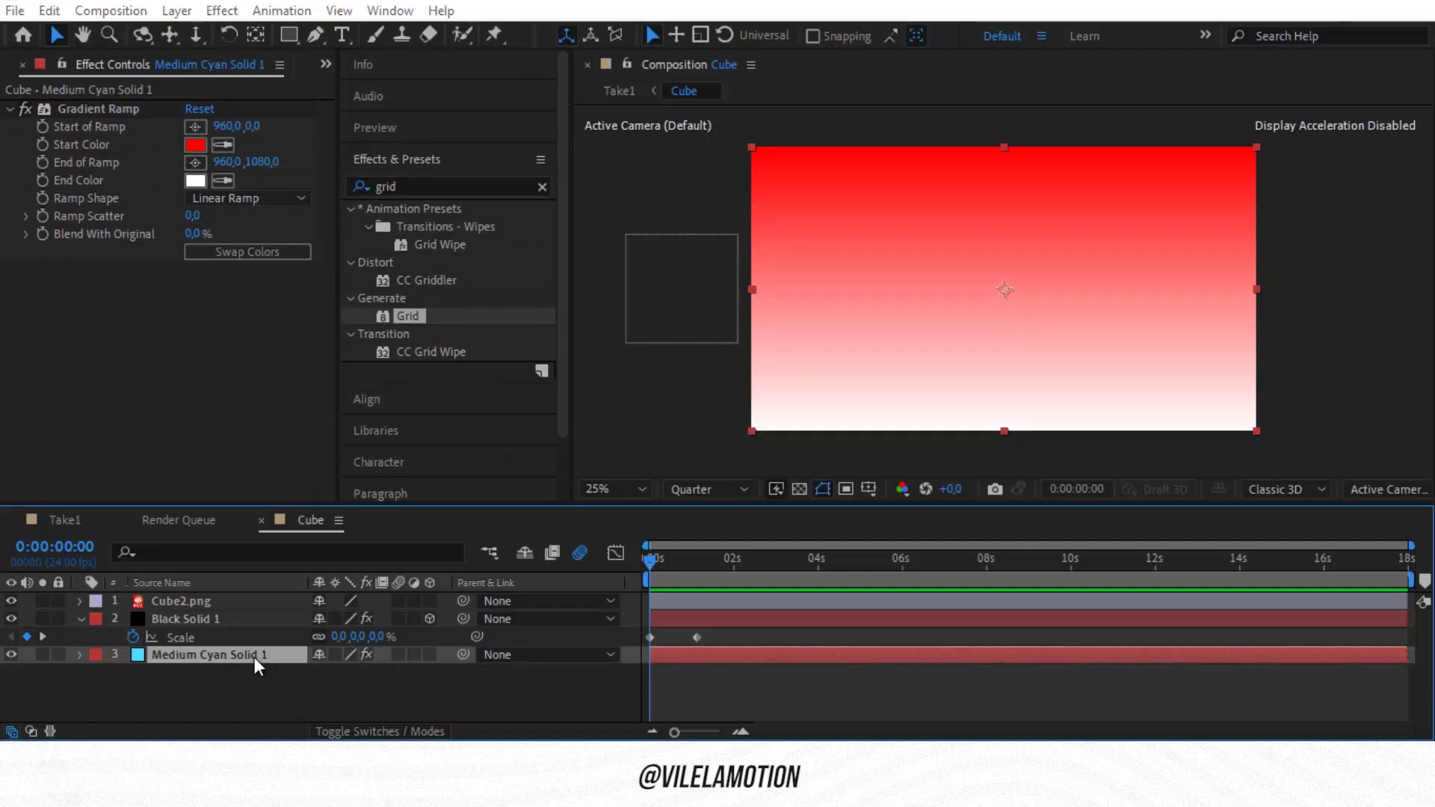
pyautogui.hotkey('ctrl', 'shift', 'y')
pyautogui.click(420, 496)
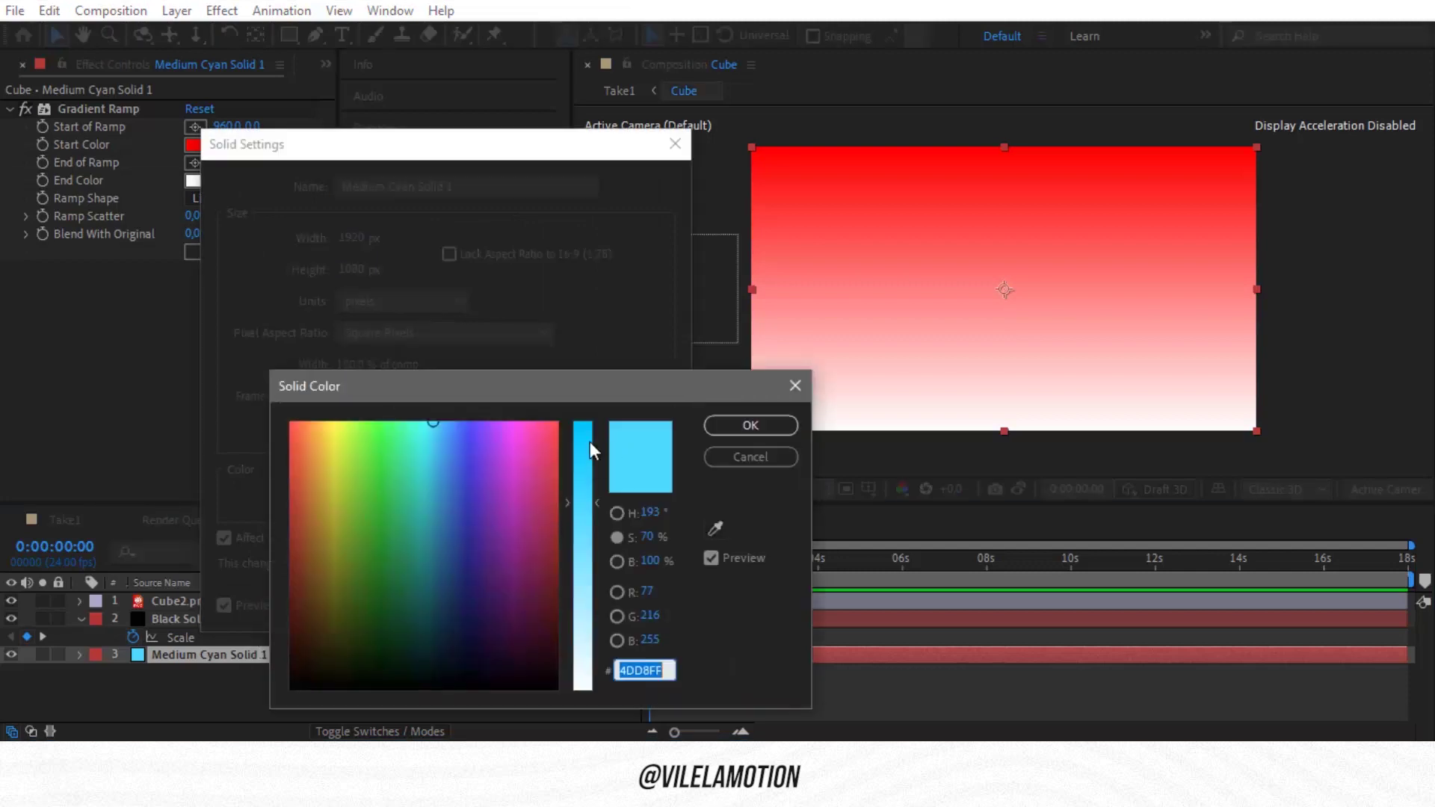
pyautogui.click(290, 423)
pyautogui.click(750, 426)
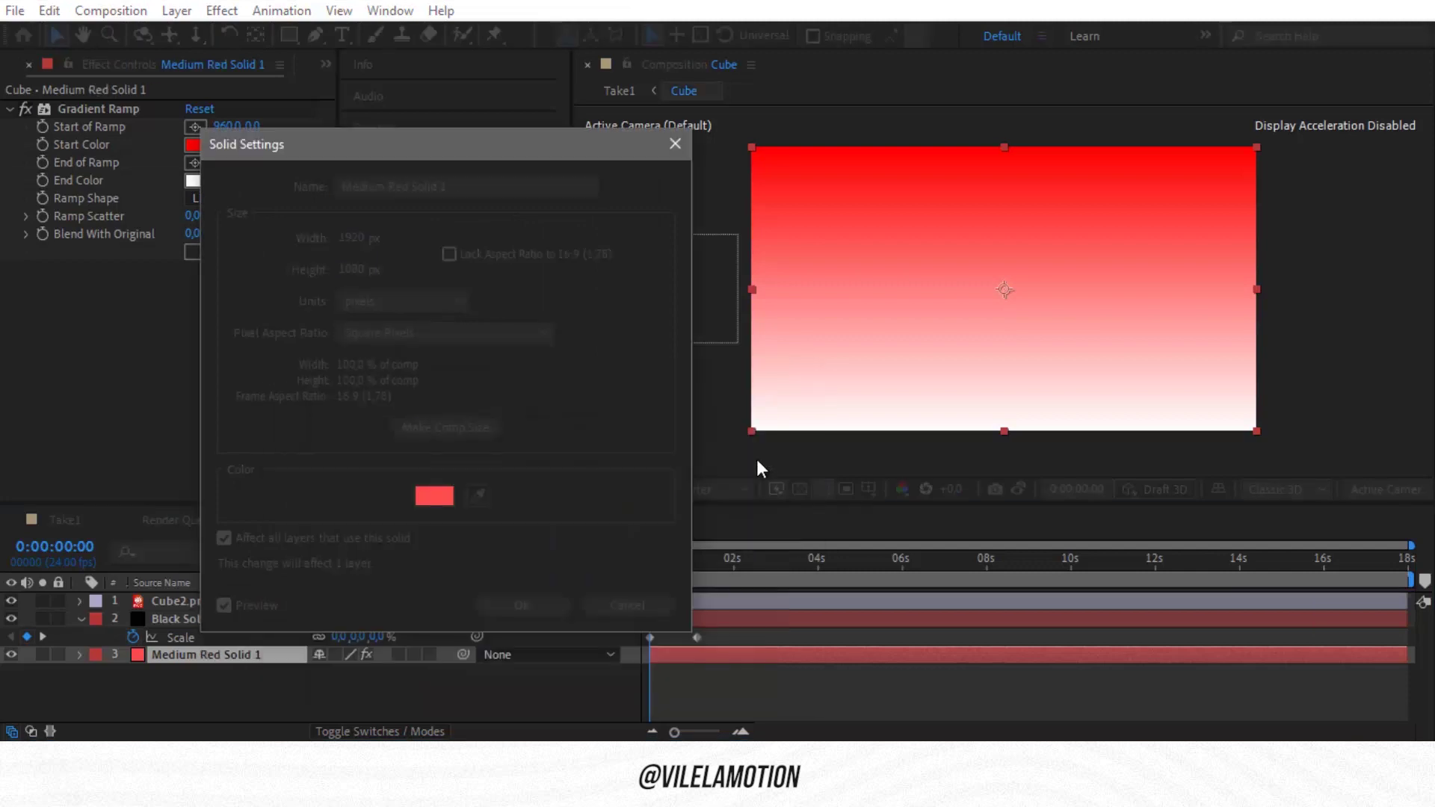
pyautogui.click(568, 601)
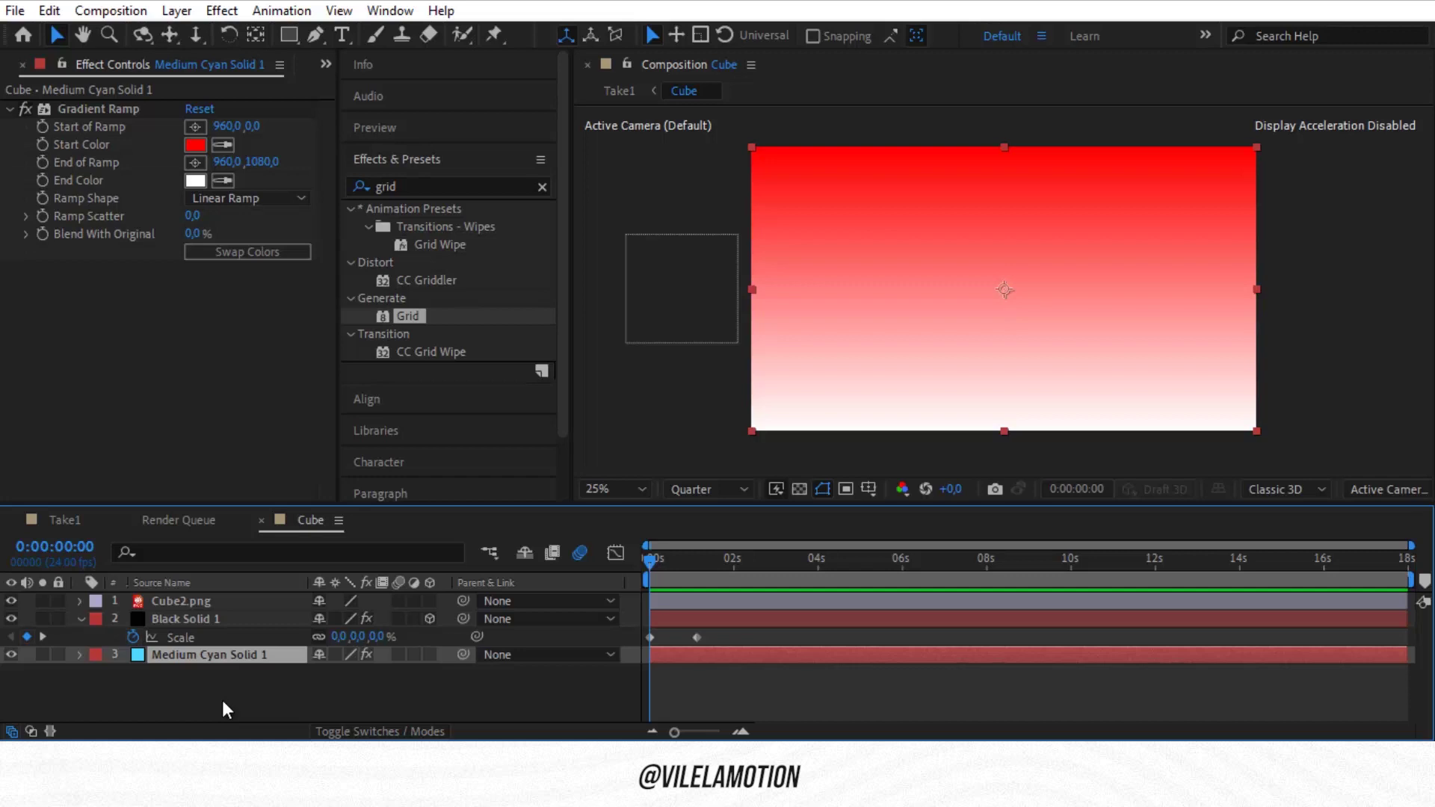
# Search the effects for "grad" and point out the Gradient Ramp effect used on the background solid.
pyautogui.click(369, 186)
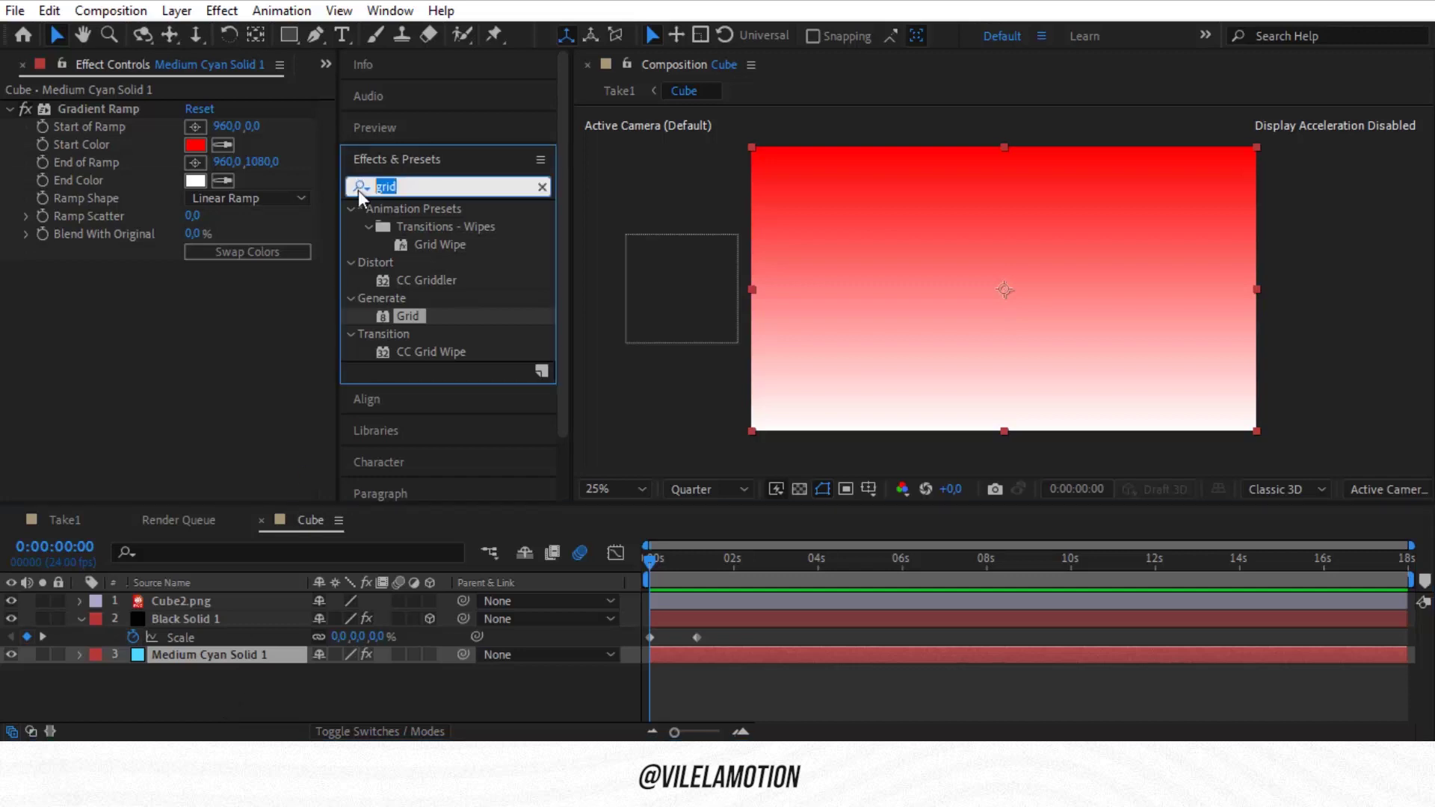
pyautogui.write('grad')
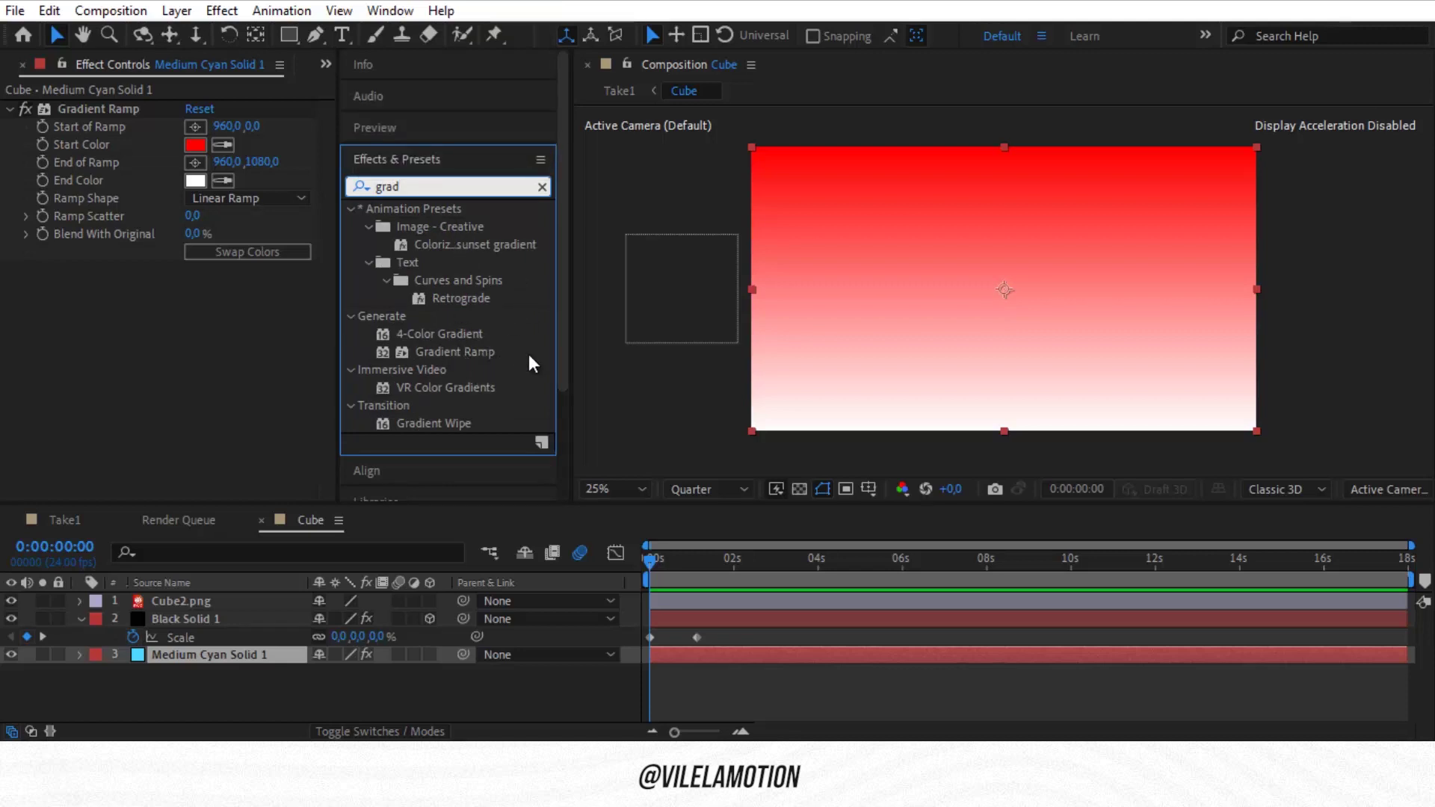
pyautogui.click(504, 352)
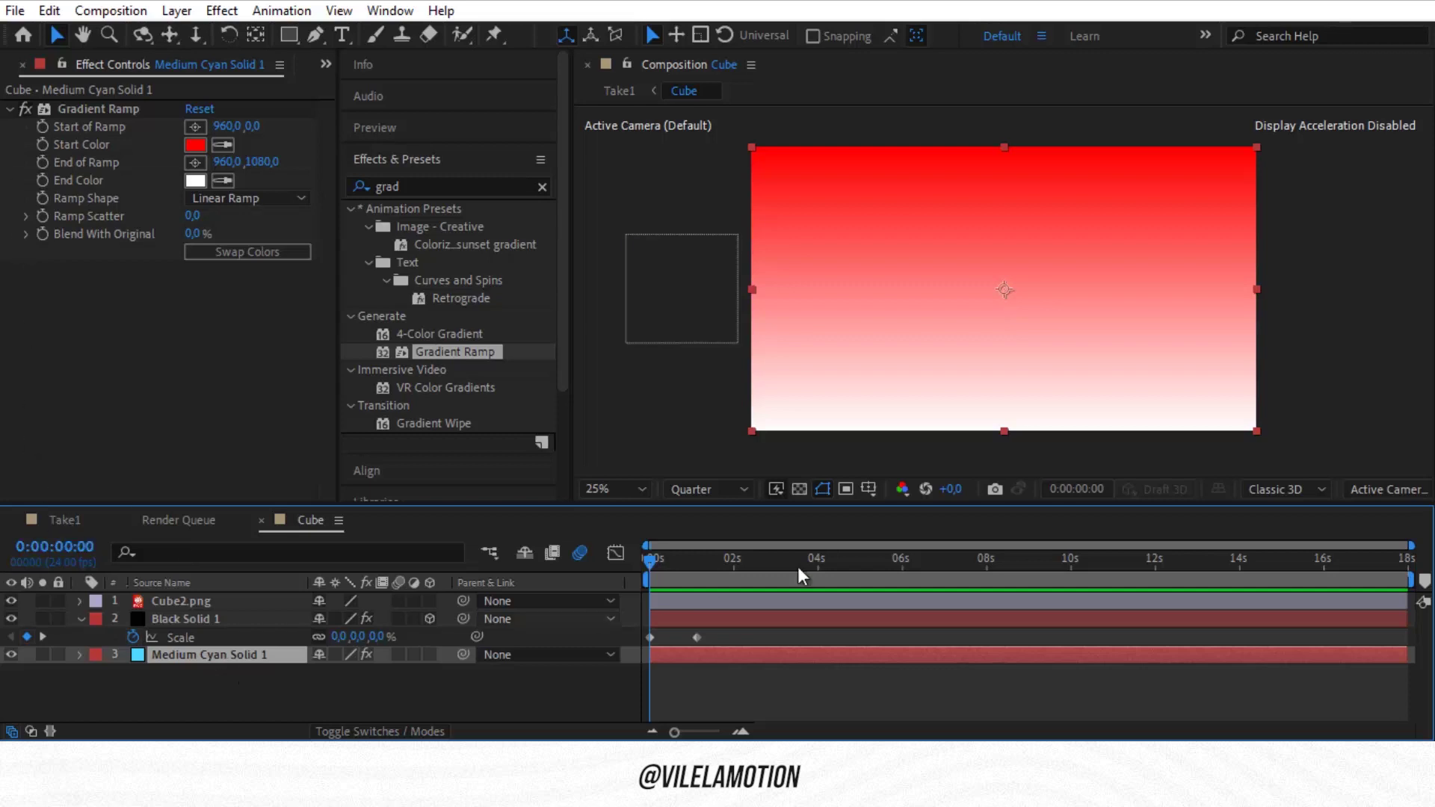
# With the time at 0:00:00:13, create an adjustment layer above Cube2.png and apply the Hue/Saturation effect to it.
pyautogui.click(672, 560)
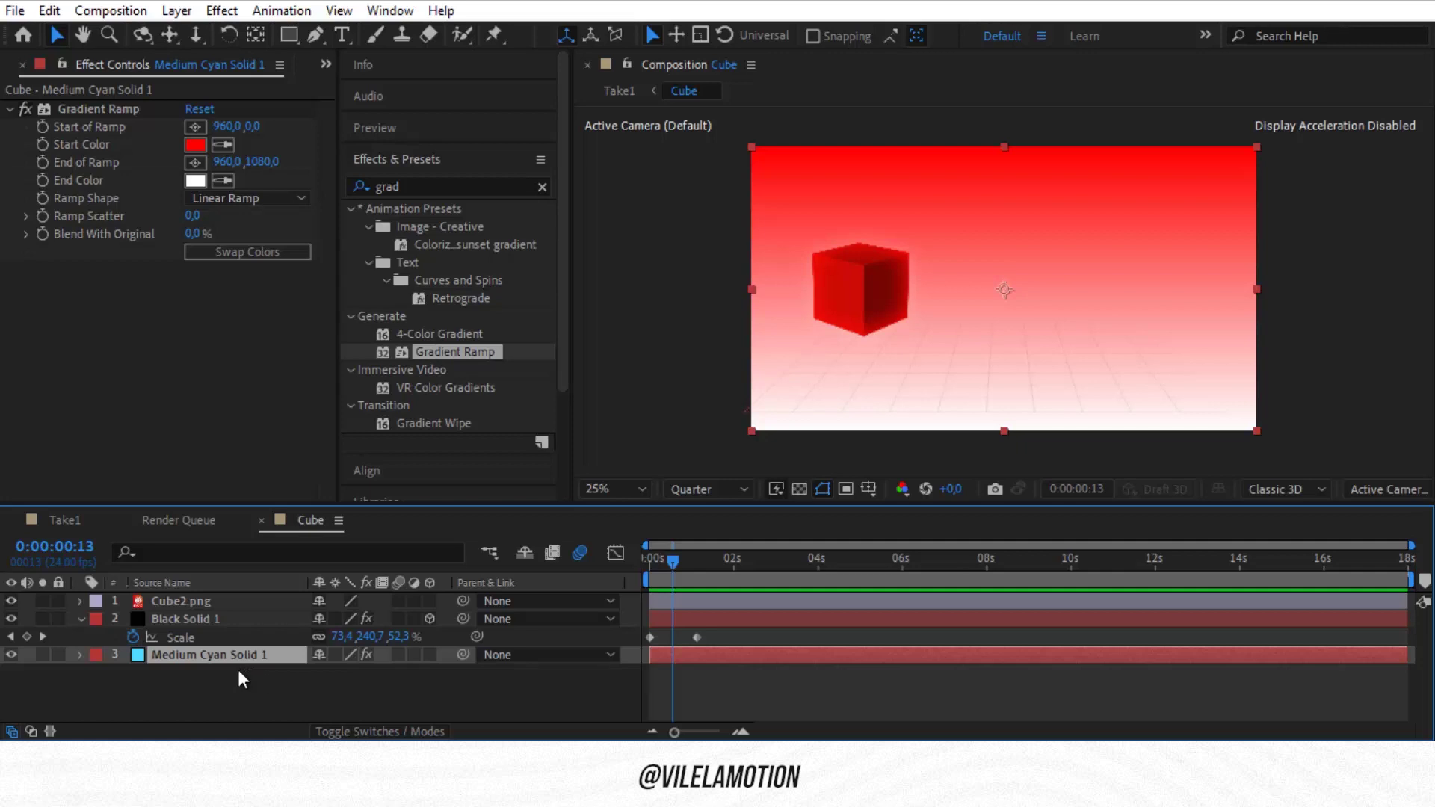
pyautogui.click(209, 686)
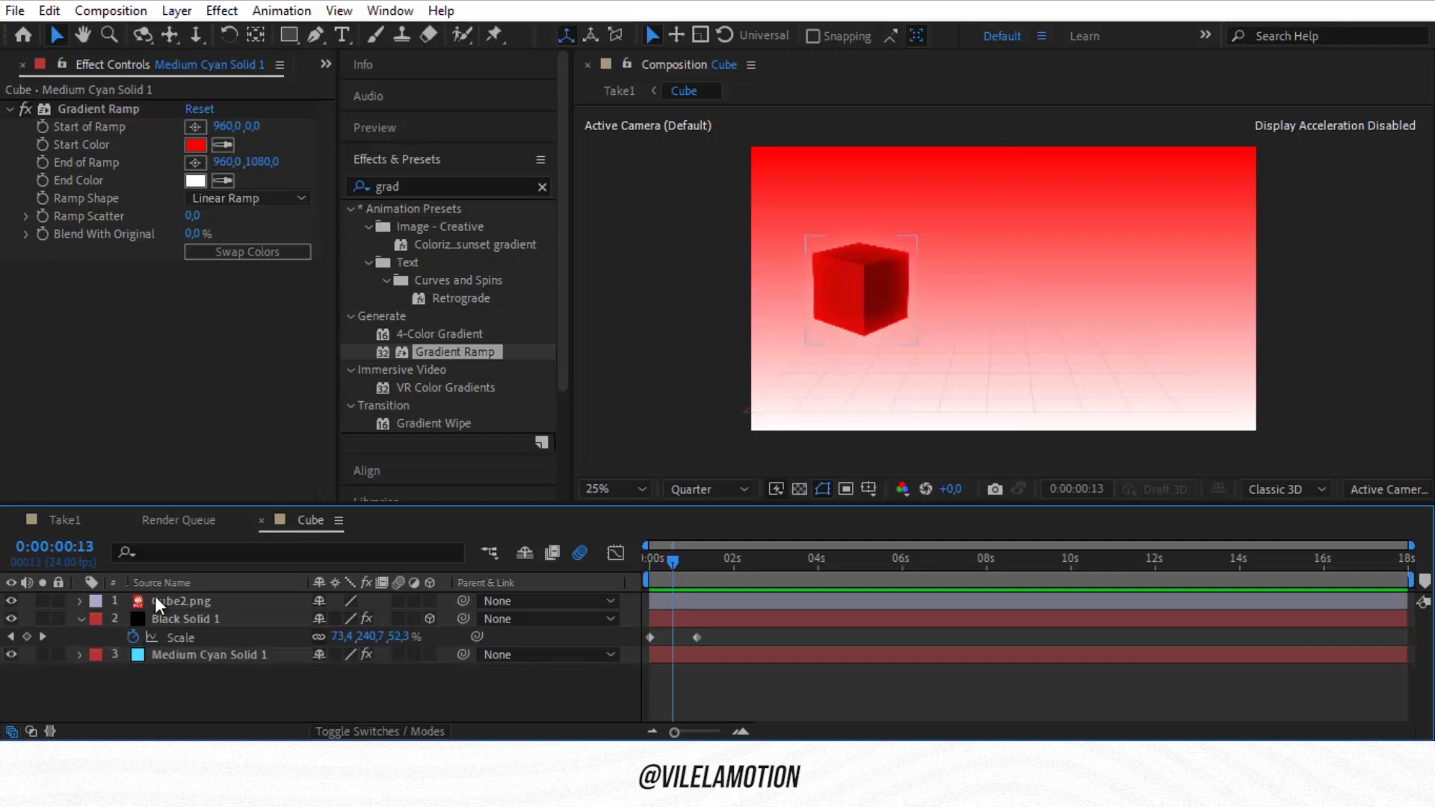
pyautogui.rightClick(209, 682)
pyautogui.moveTo(338, 447)
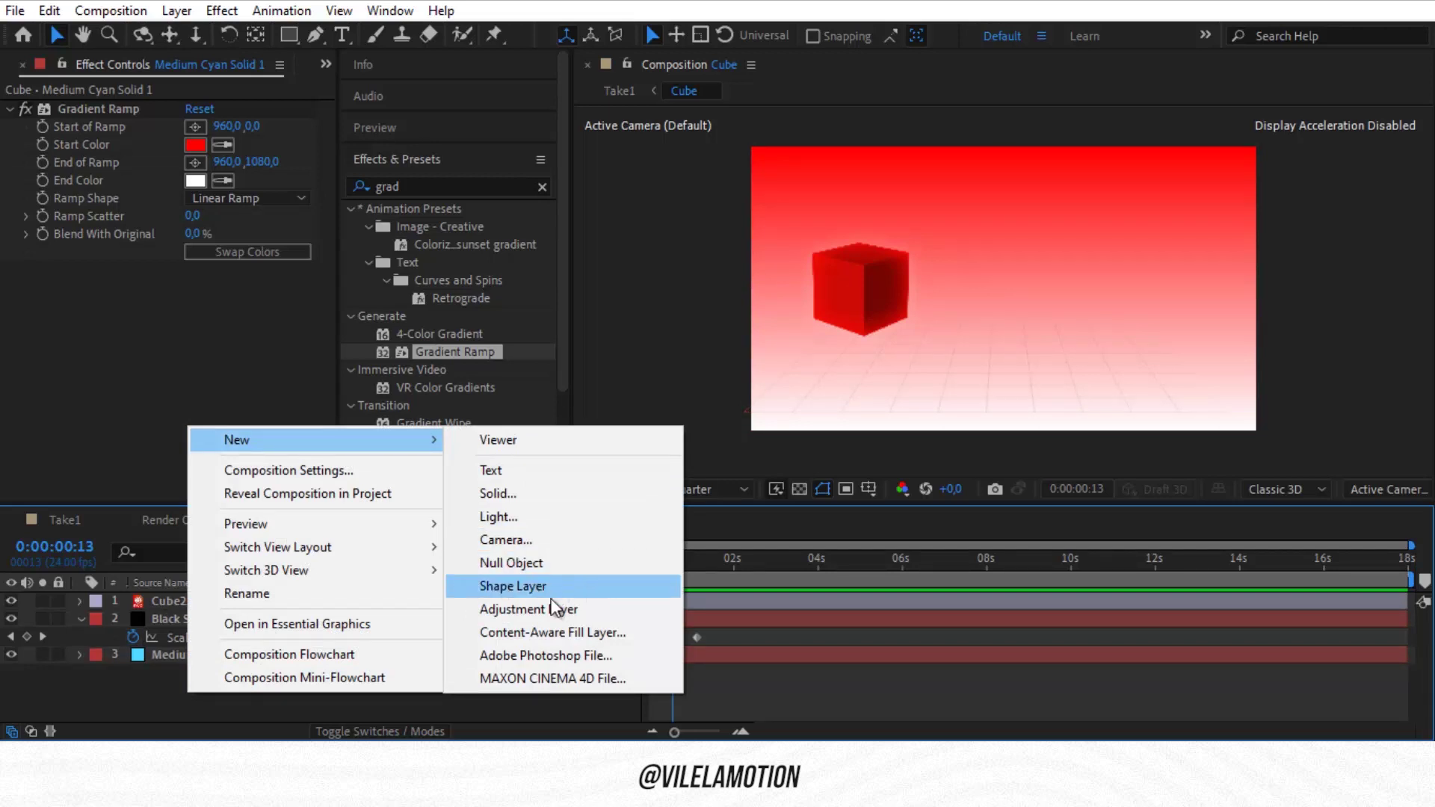
pyautogui.click(491, 609)
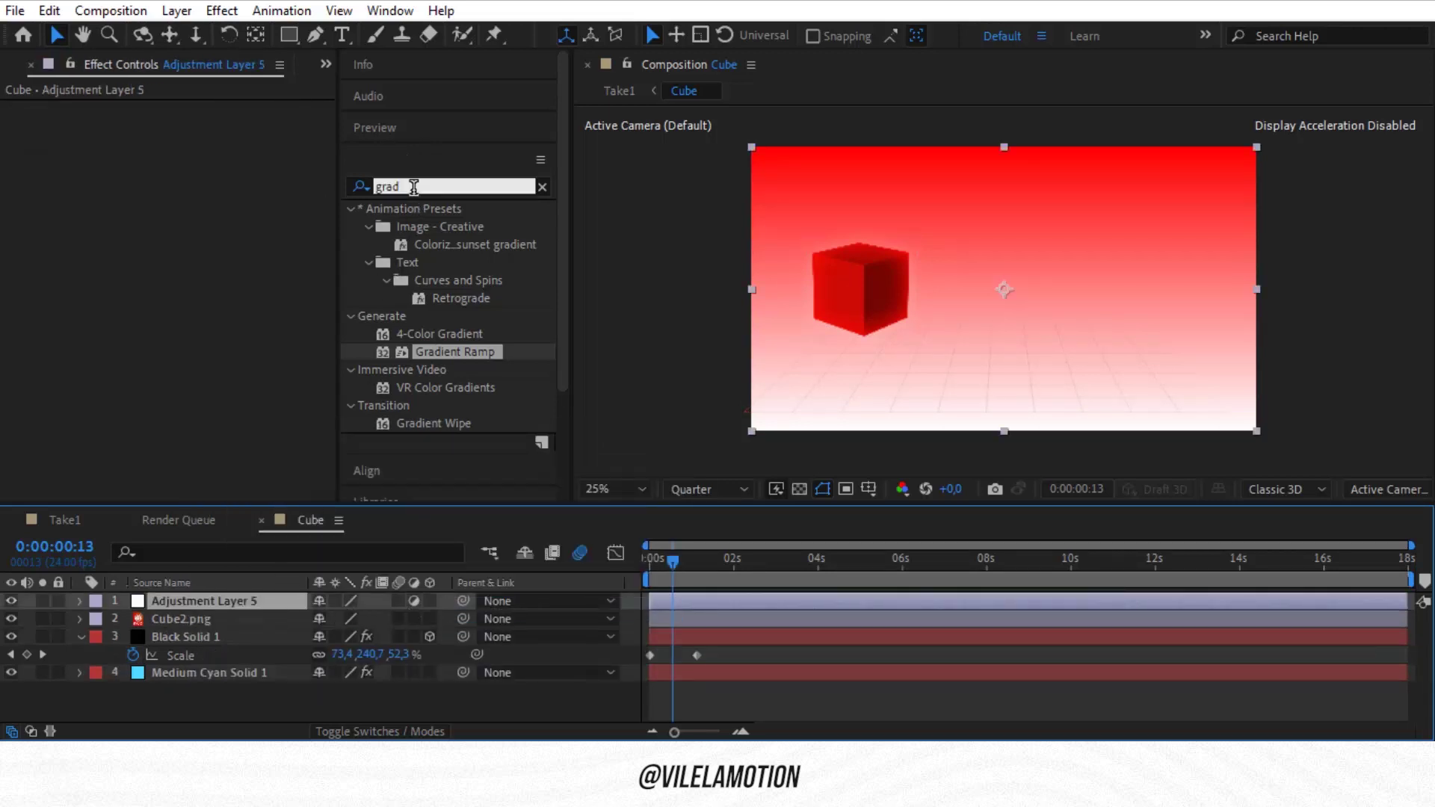
pyautogui.click(348, 191)
pyautogui.write('satur')
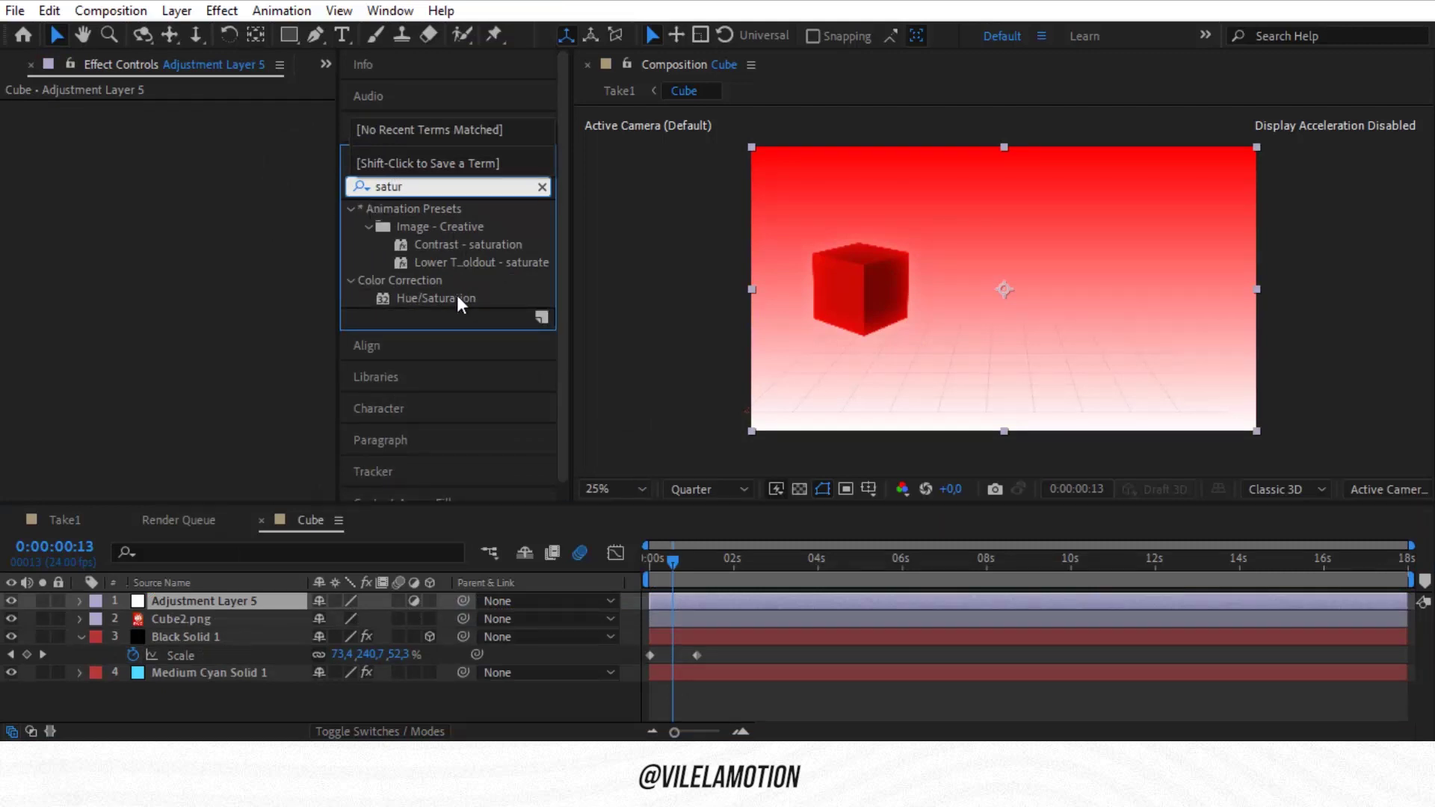
pyautogui.moveTo(459, 299); pyautogui.dragTo(258, 200)
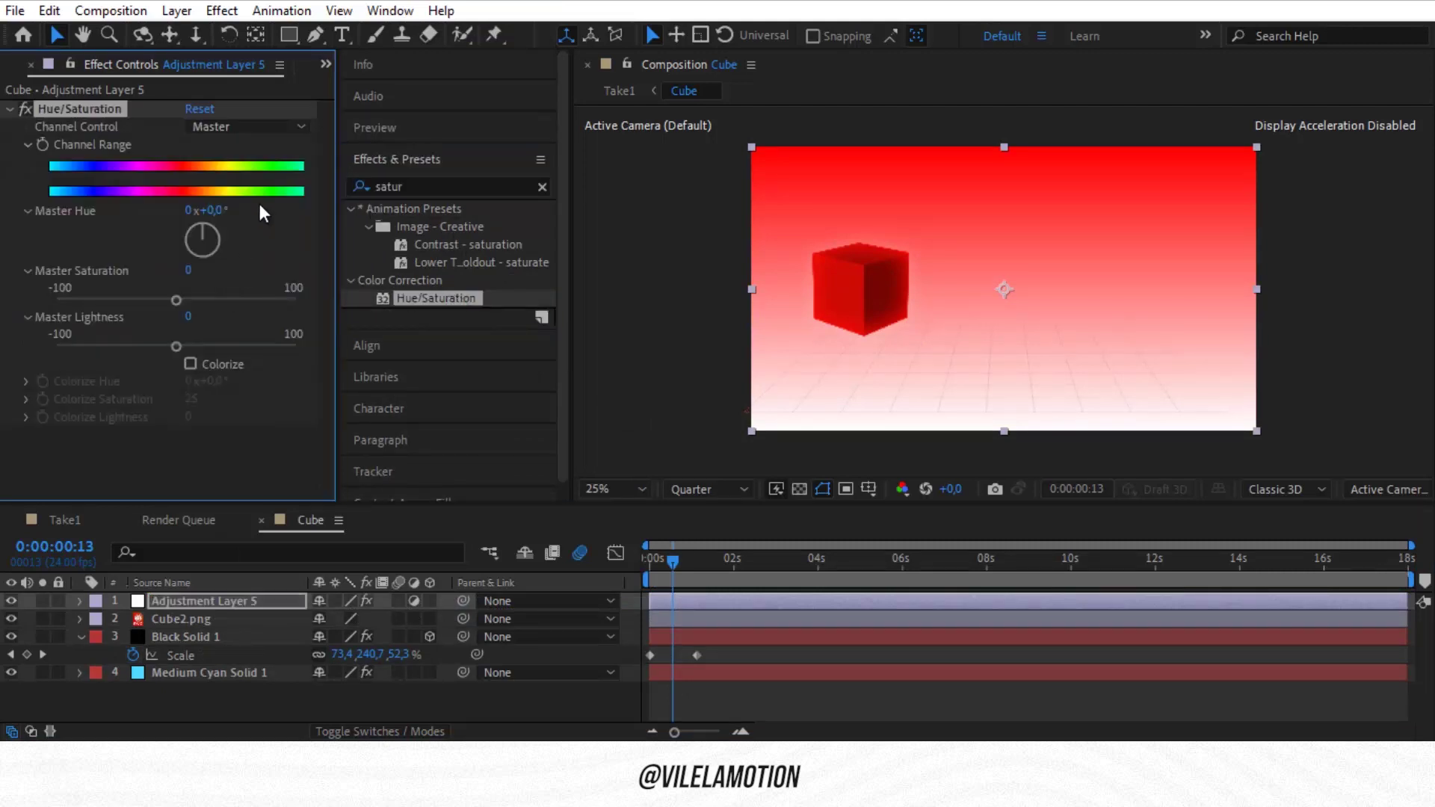
# Try a Master Saturation of 32 and a Master Hue of 9° on the new adjustment layer, and delete the layer.
pyautogui.click(178, 301)
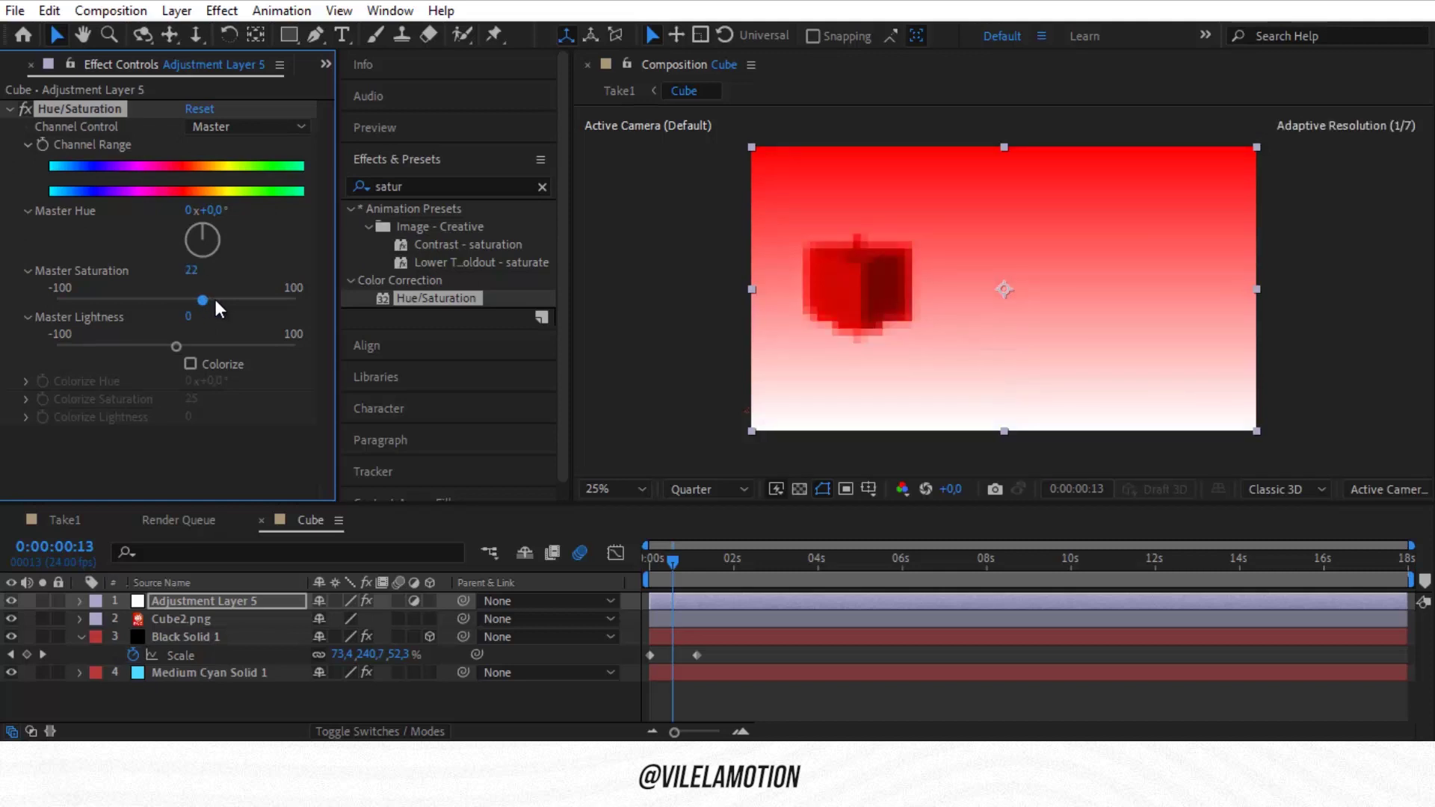
pyautogui.moveTo(214, 301); pyautogui.dragTo(215, 301)
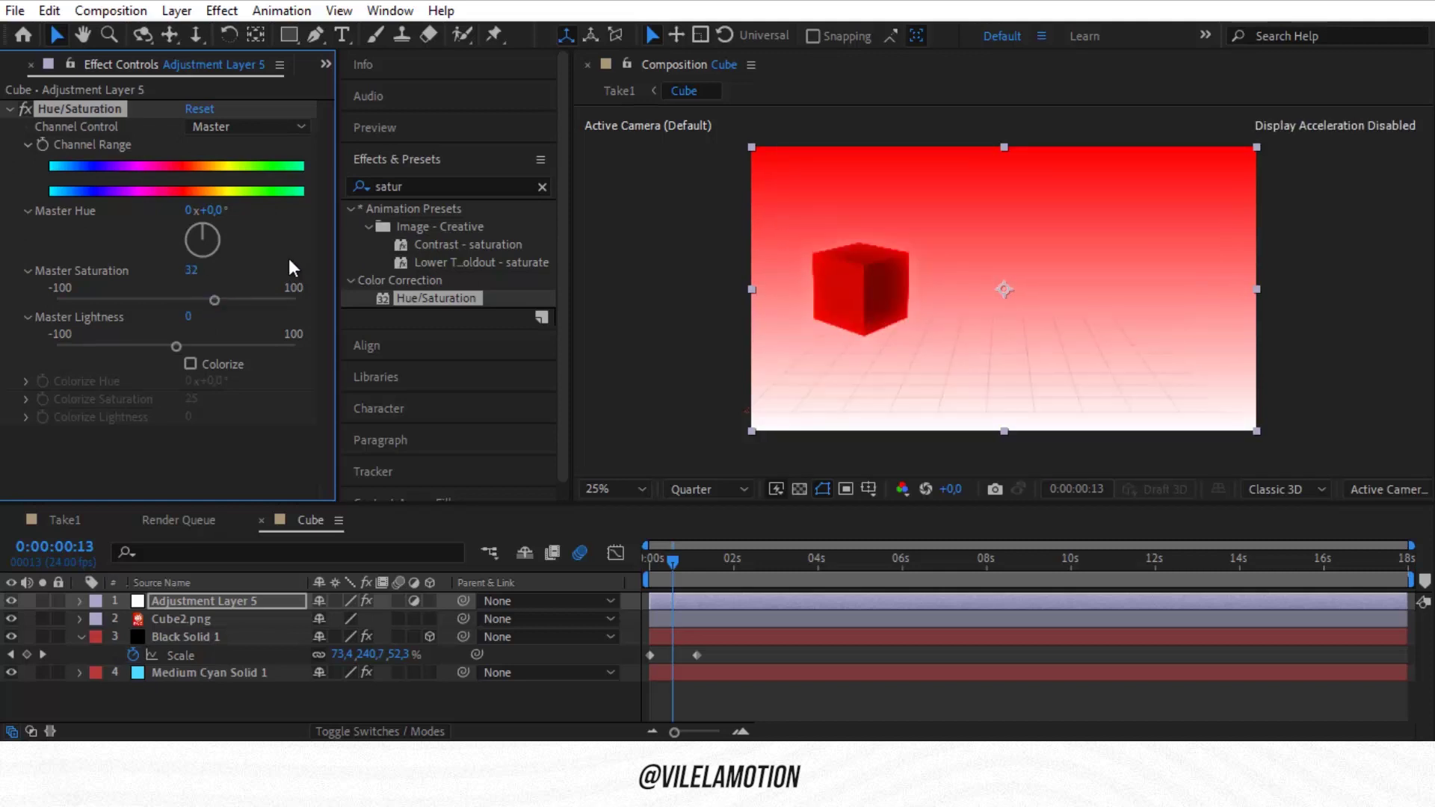
pyautogui.hotkey('ctrl', 'z')
pyautogui.moveTo(213, 210); pyautogui.dragTo(63, 219)
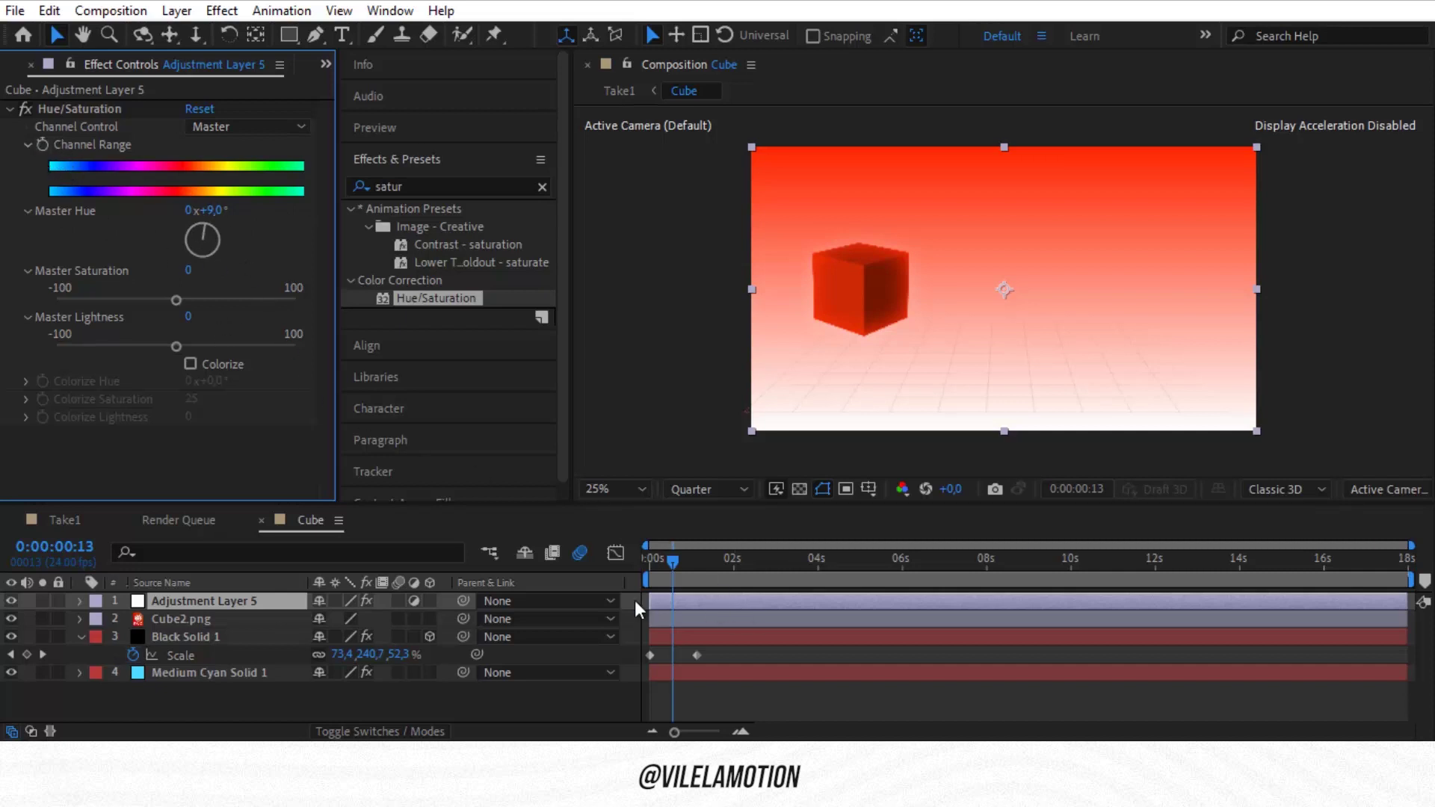
pyautogui.click(218, 604)
pyautogui.press('Delete')
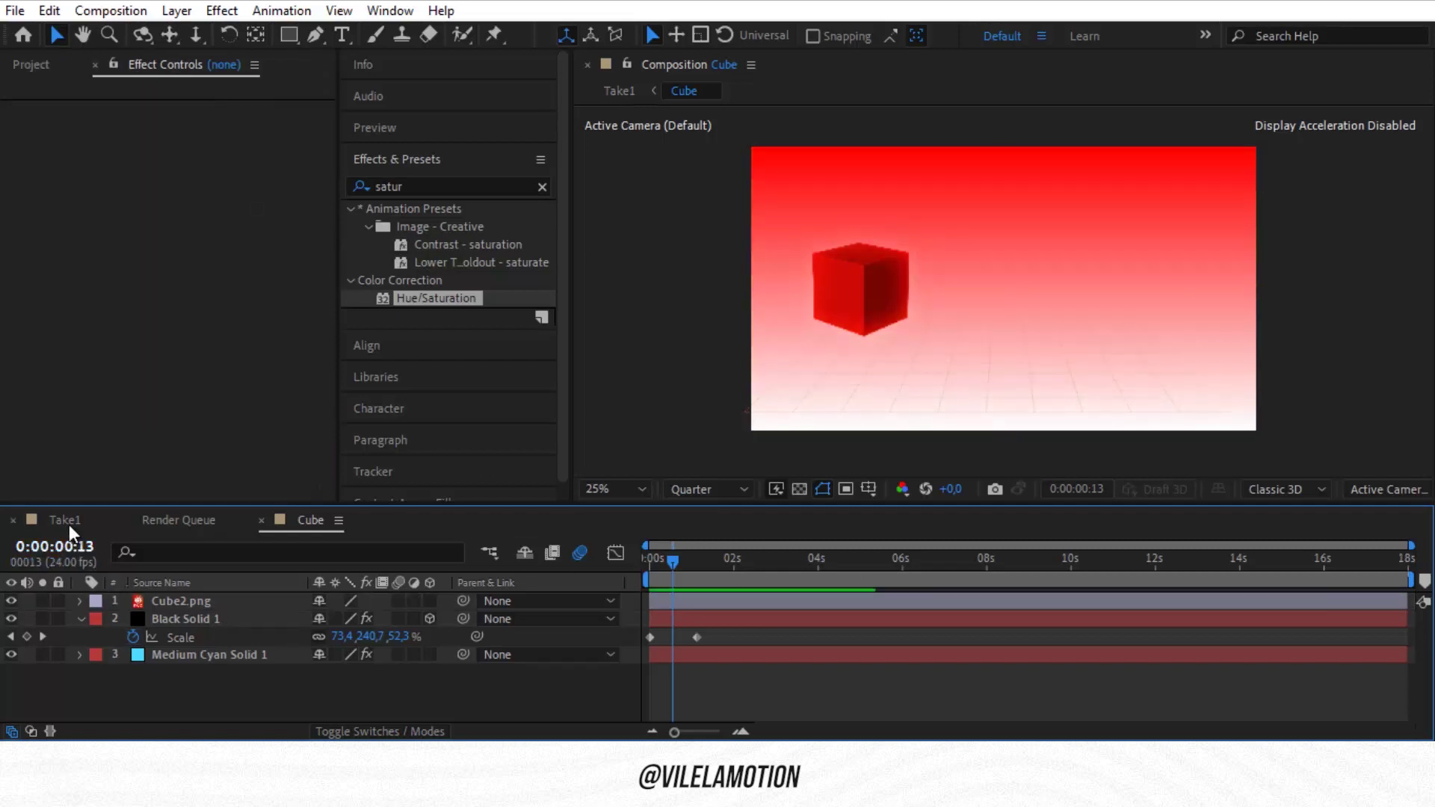
# Switch to the Take1 composition and examine it at Full preview resolution at 0:00:00:00 and 0:00:01:08.
pyautogui.click(66, 521)
pyautogui.click(222, 655)
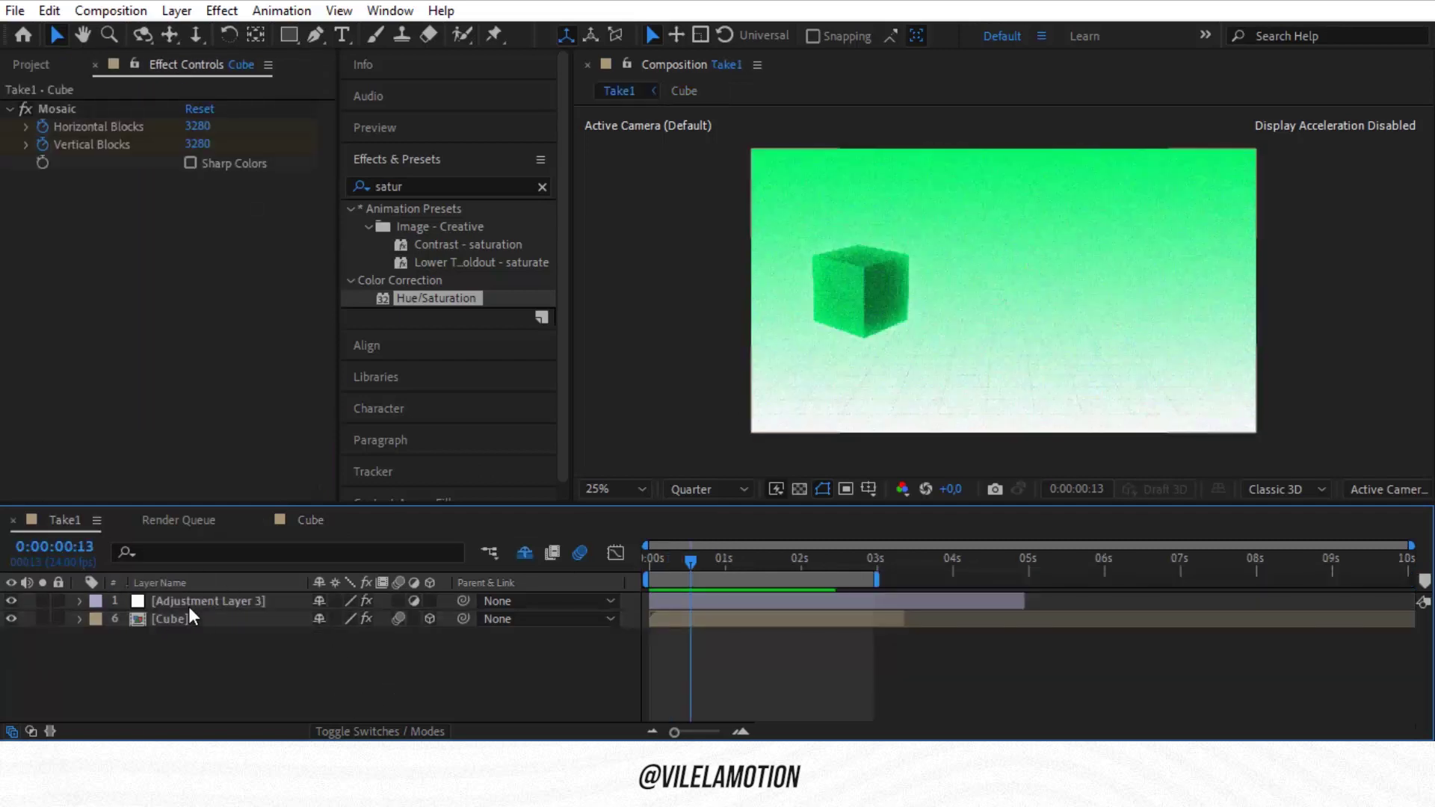
pyautogui.moveTo(675, 555); pyautogui.dragTo(630, 564)
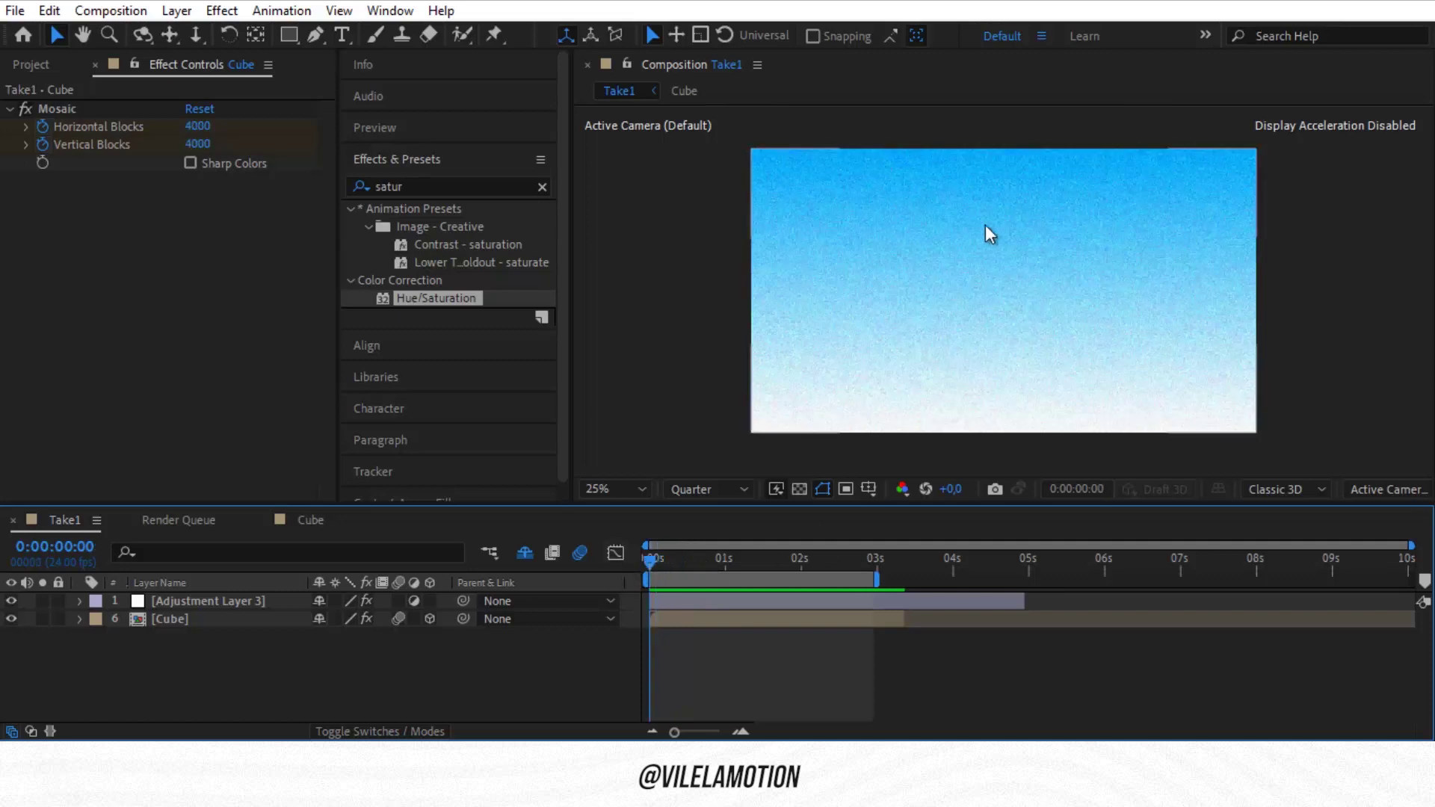
pyautogui.click(718, 494)
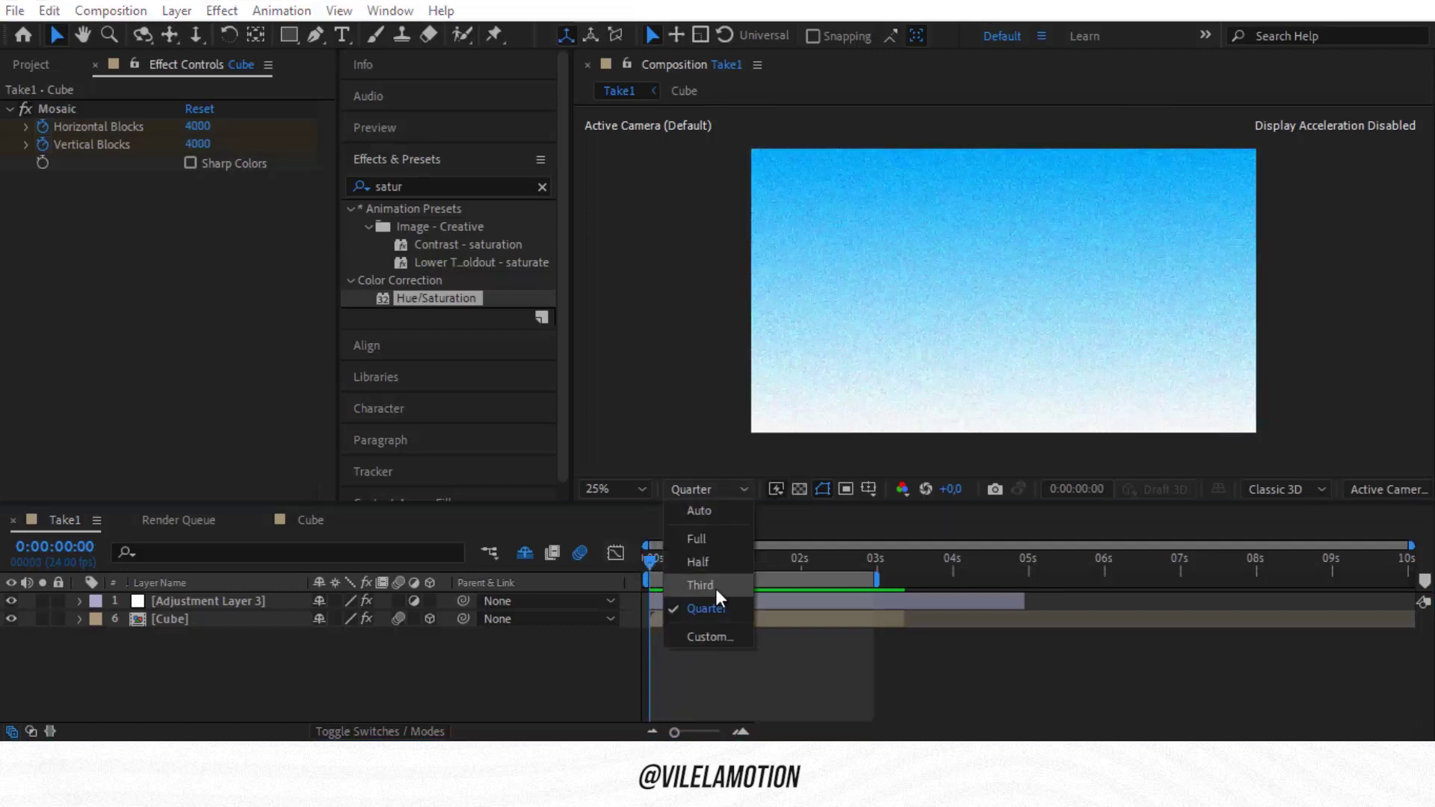
pyautogui.click(711, 544)
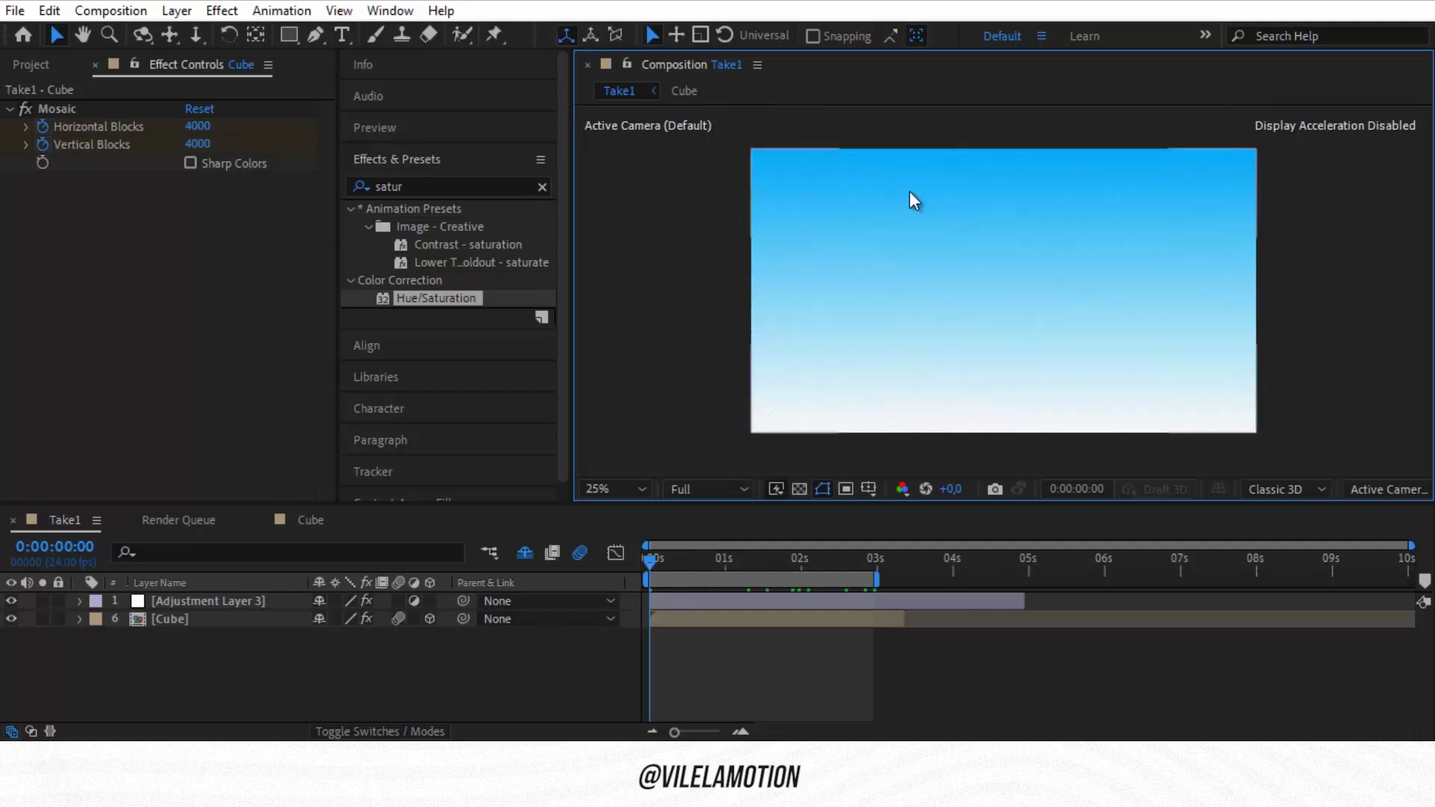
pyautogui.click(750, 567)
# Show Adjustment Layer 3's effects and keyframed properties at 0:00:00:00 with the preview resolution set to Quarter.
pyautogui.click(209, 601)
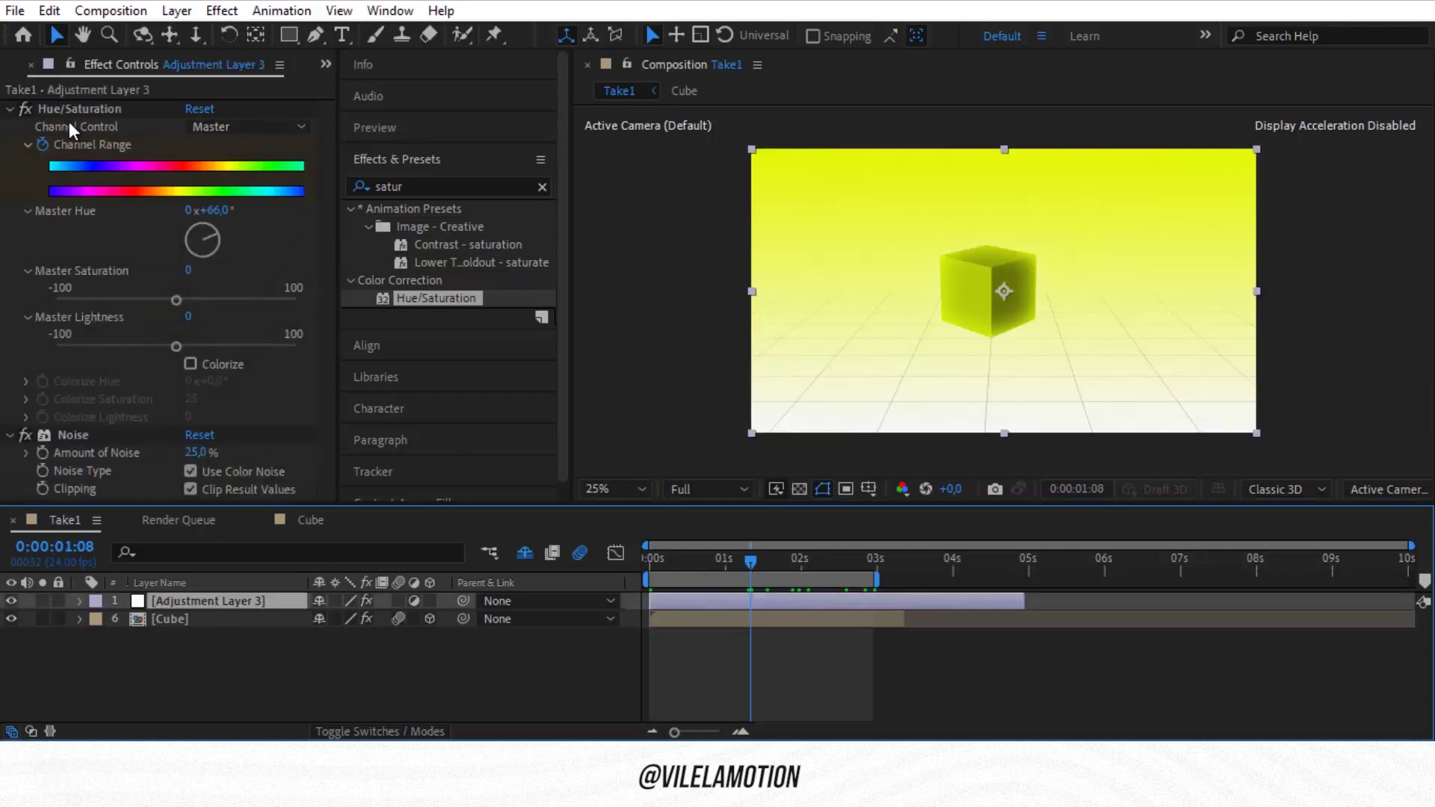
pyautogui.press('Home')
pyautogui.press('u')
pyautogui.click(725, 495)
pyautogui.click(722, 602)
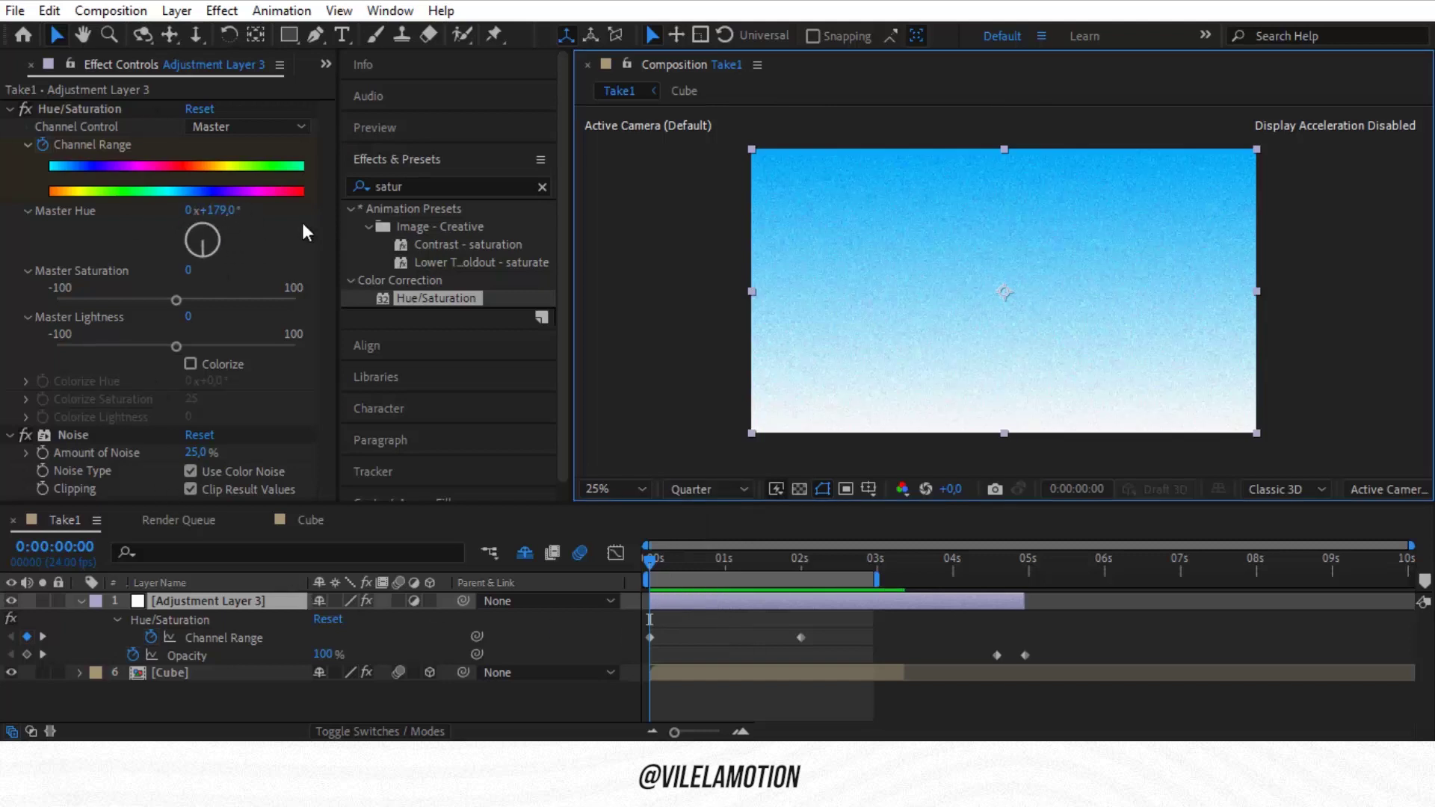
pyautogui.moveTo(661, 562); pyautogui.dragTo(609, 568)
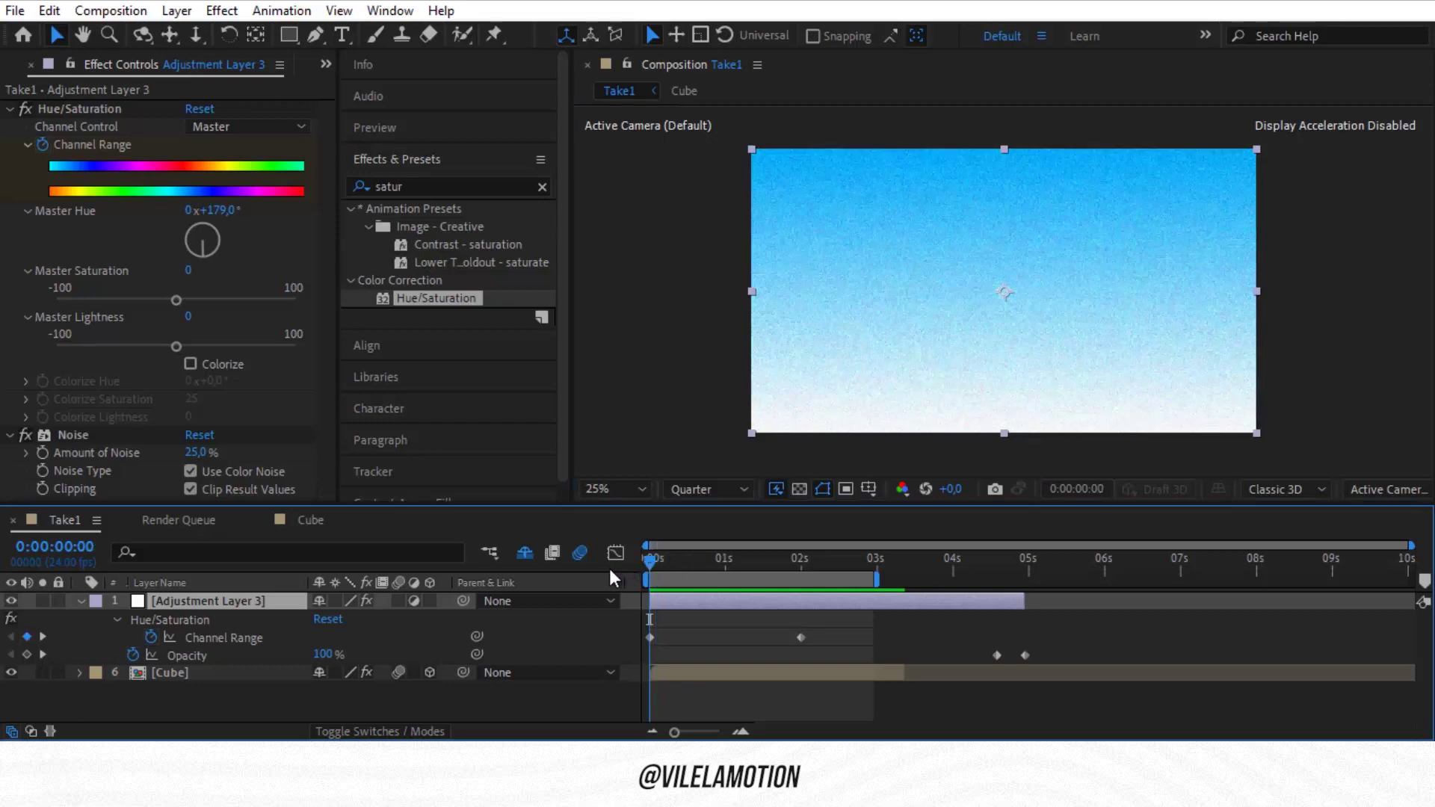
# Play Take1's Hue/Saturation colour animation, examine the scene at 0:00:01:15 and 0:00:04:14, and return to 0:00:00:00.
pyautogui.press('space')
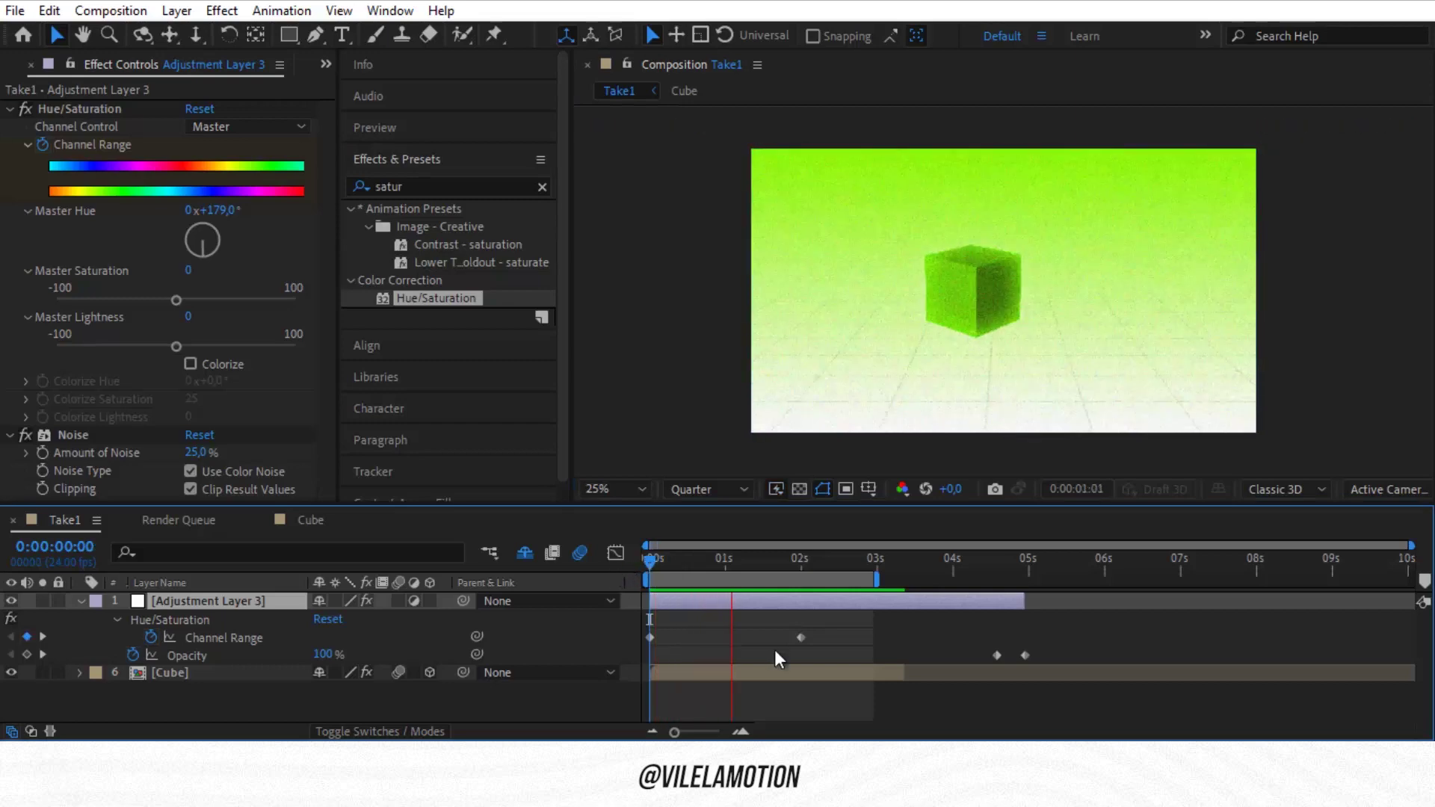
pyautogui.moveTo(223, 214)
pyautogui.mouseDown()
pyautogui.moveTo(142, 215)
pyautogui.moveTo(225, 221)
pyautogui.mouseUp()
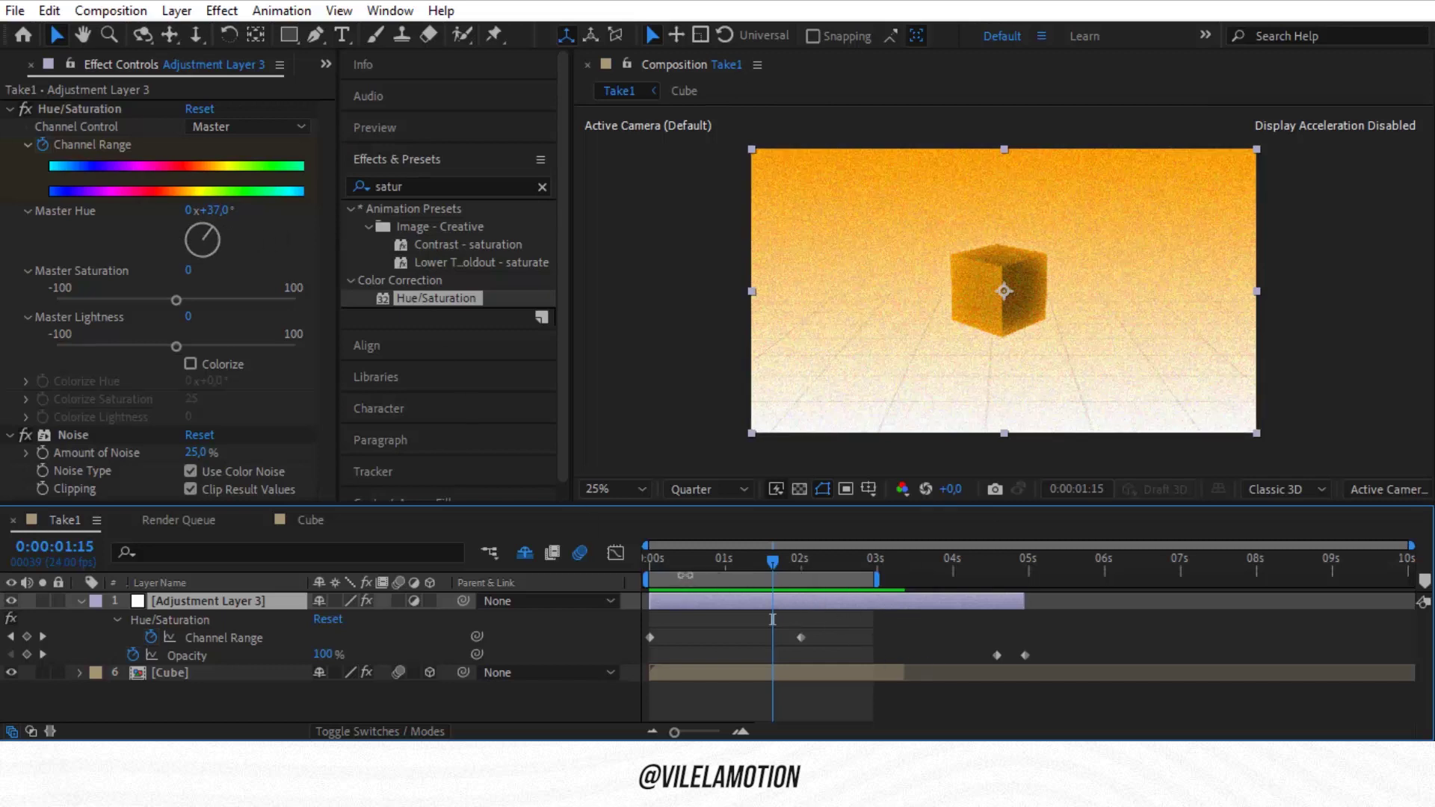
pyautogui.moveTo(681, 566)
pyautogui.mouseDown()
pyautogui.moveTo(639, 571)
pyautogui.moveTo(801, 588)
pyautogui.moveTo(678, 590)
pyautogui.mouseUp()
pyautogui.press('Home')
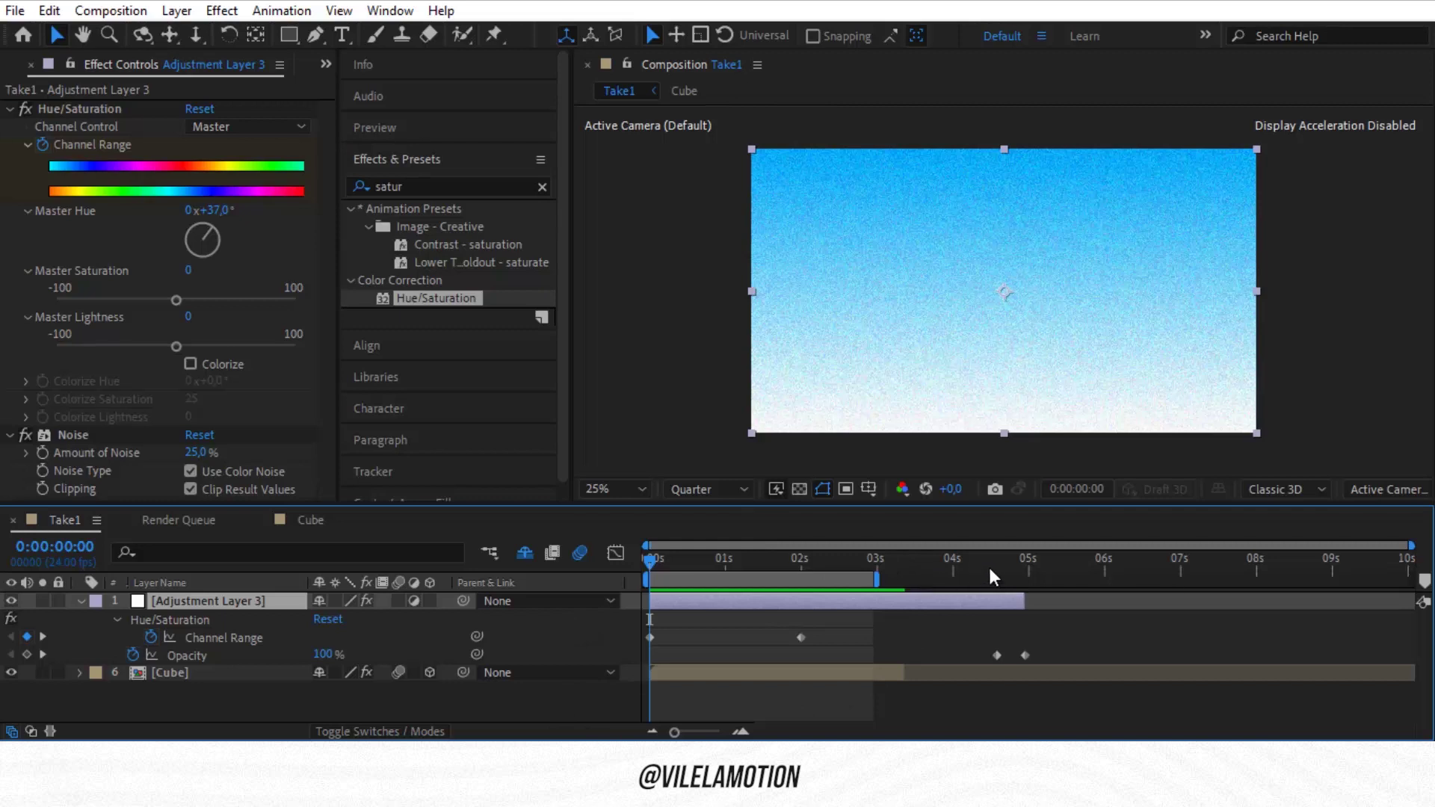
pyautogui.moveTo(989, 567); pyautogui.dragTo(996, 572)
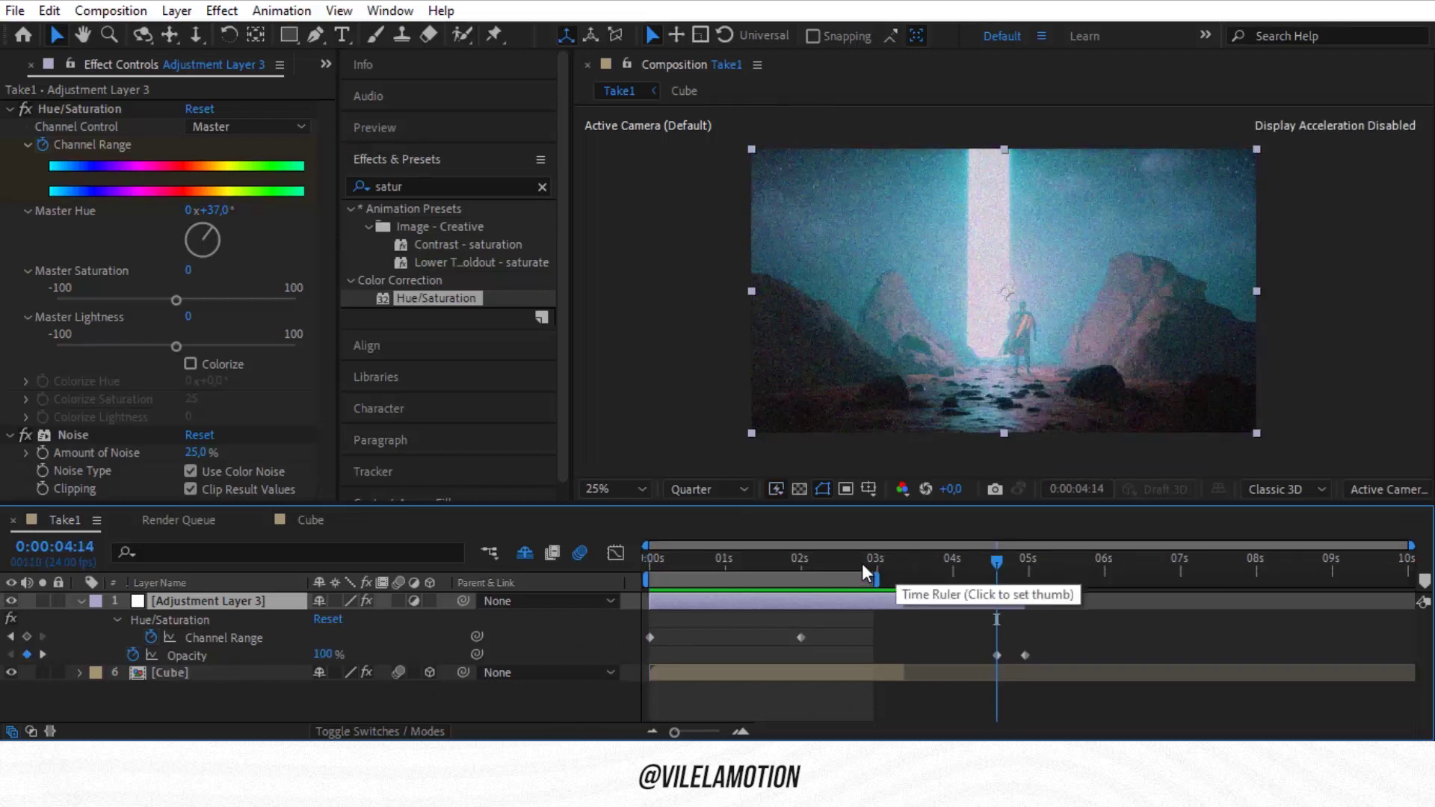
pyautogui.moveTo(844, 562); pyautogui.dragTo(612, 581)
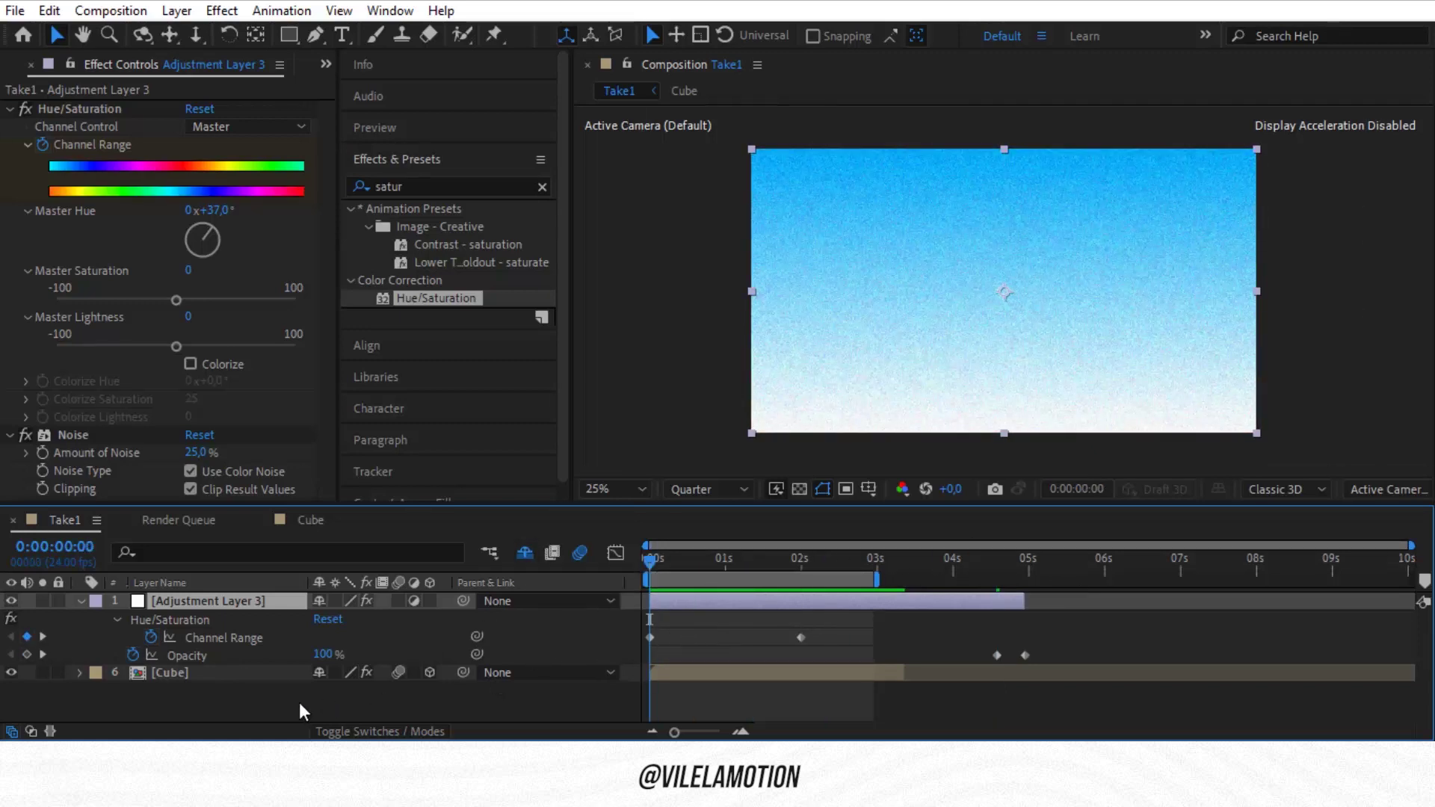
# Show Adjustment Layer 3's Noise effect with the preview resolution set to Full.
pyautogui.click(200, 677)
pyautogui.click(234, 603)
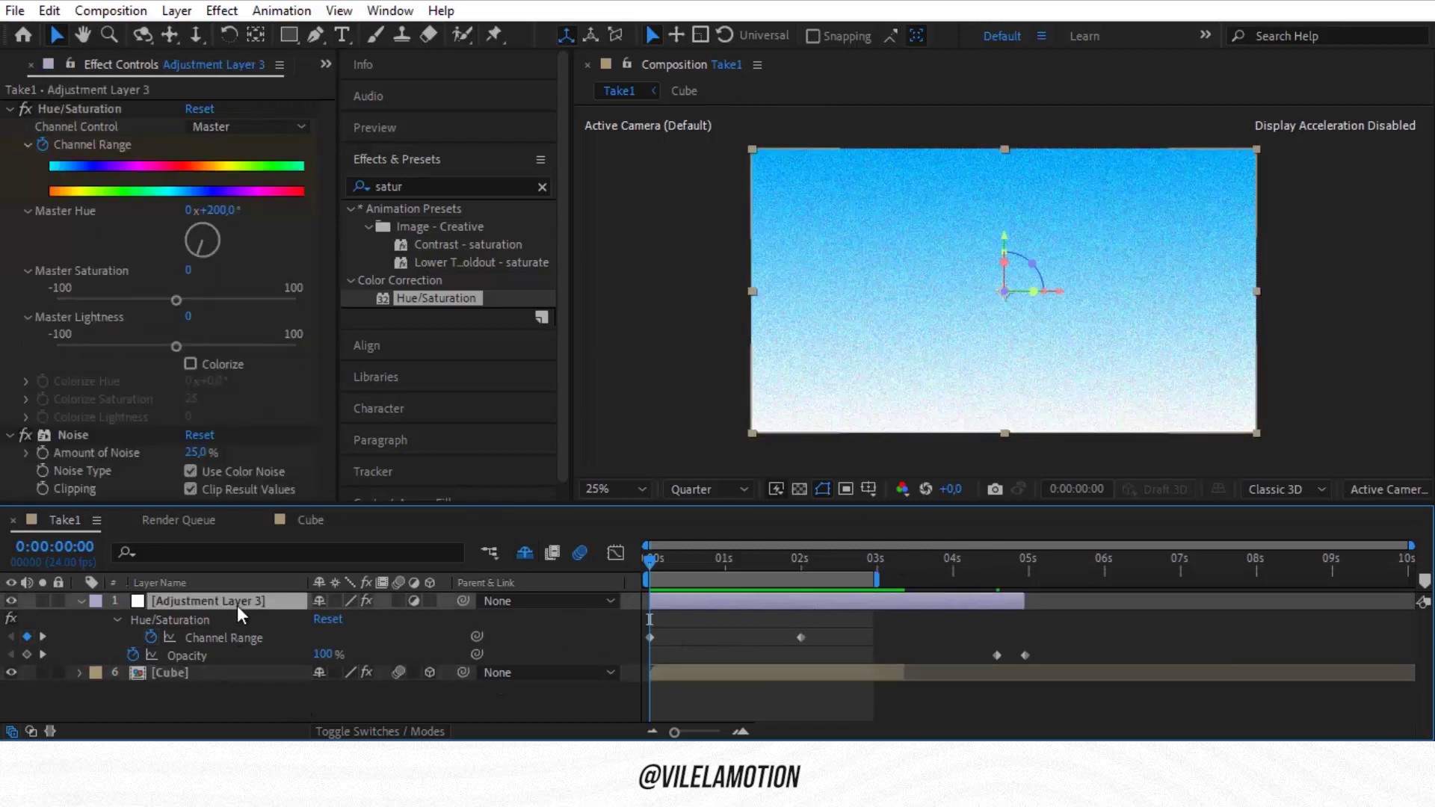
pyautogui.moveTo(194, 454); pyautogui.dragTo(198, 457)
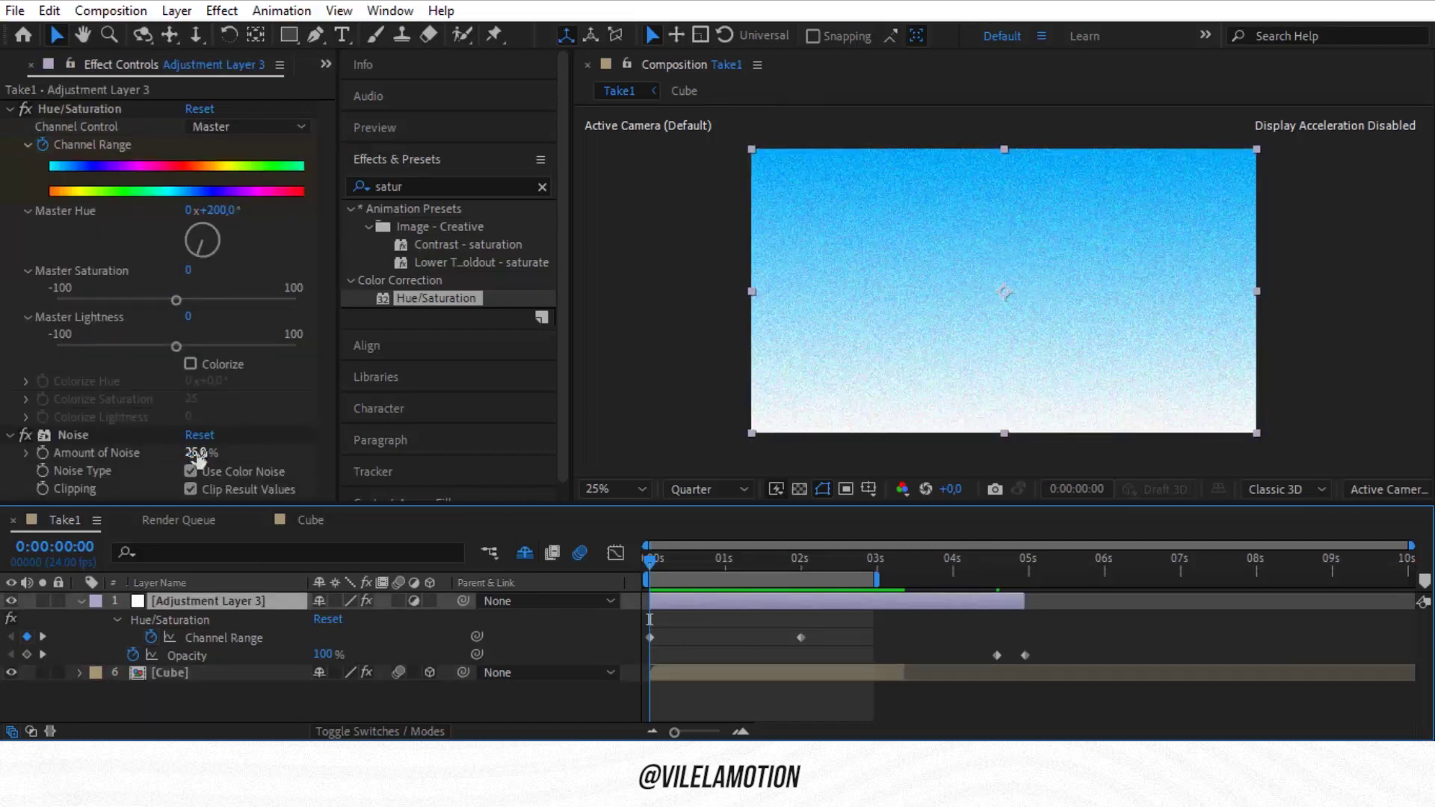
pyautogui.click(691, 489)
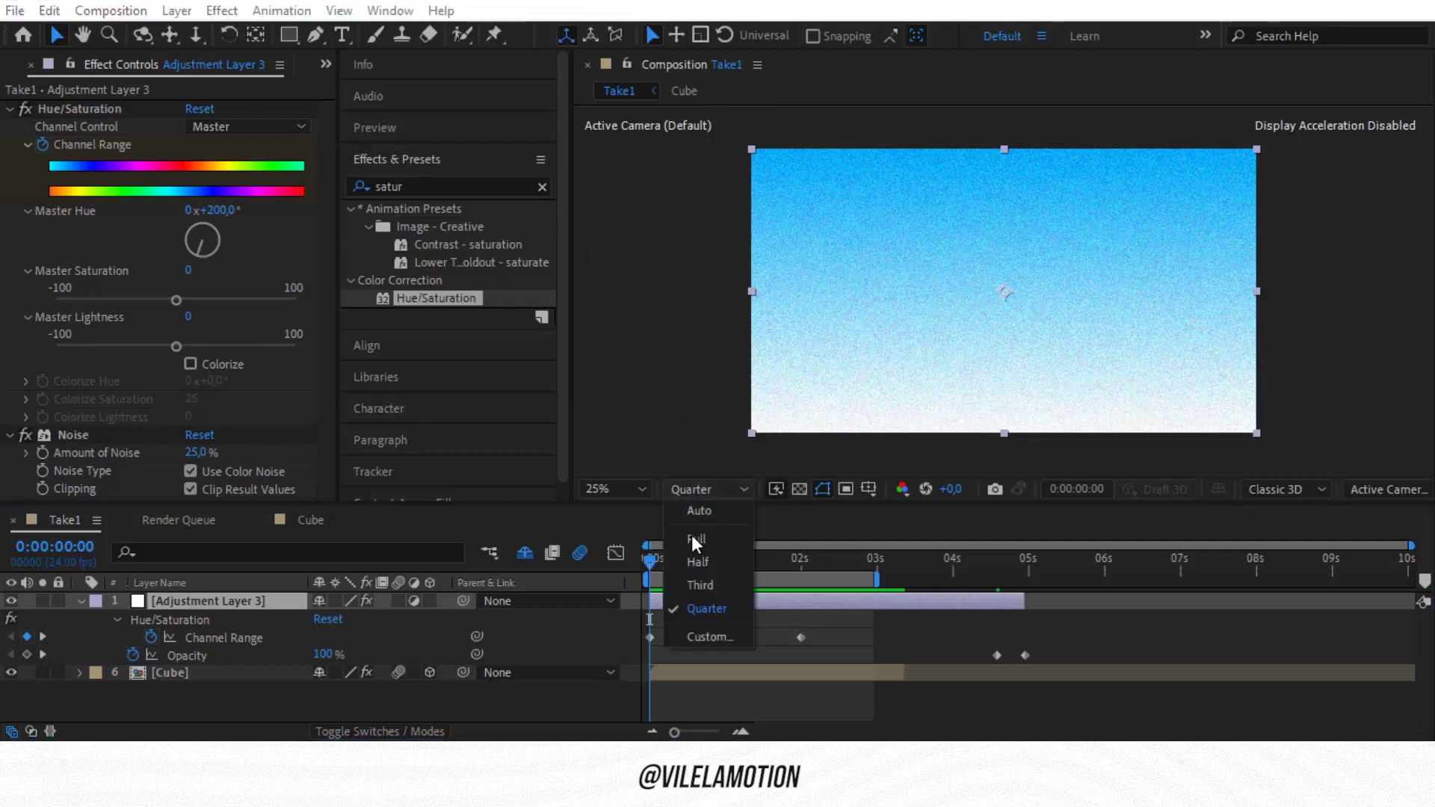
pyautogui.click(694, 545)
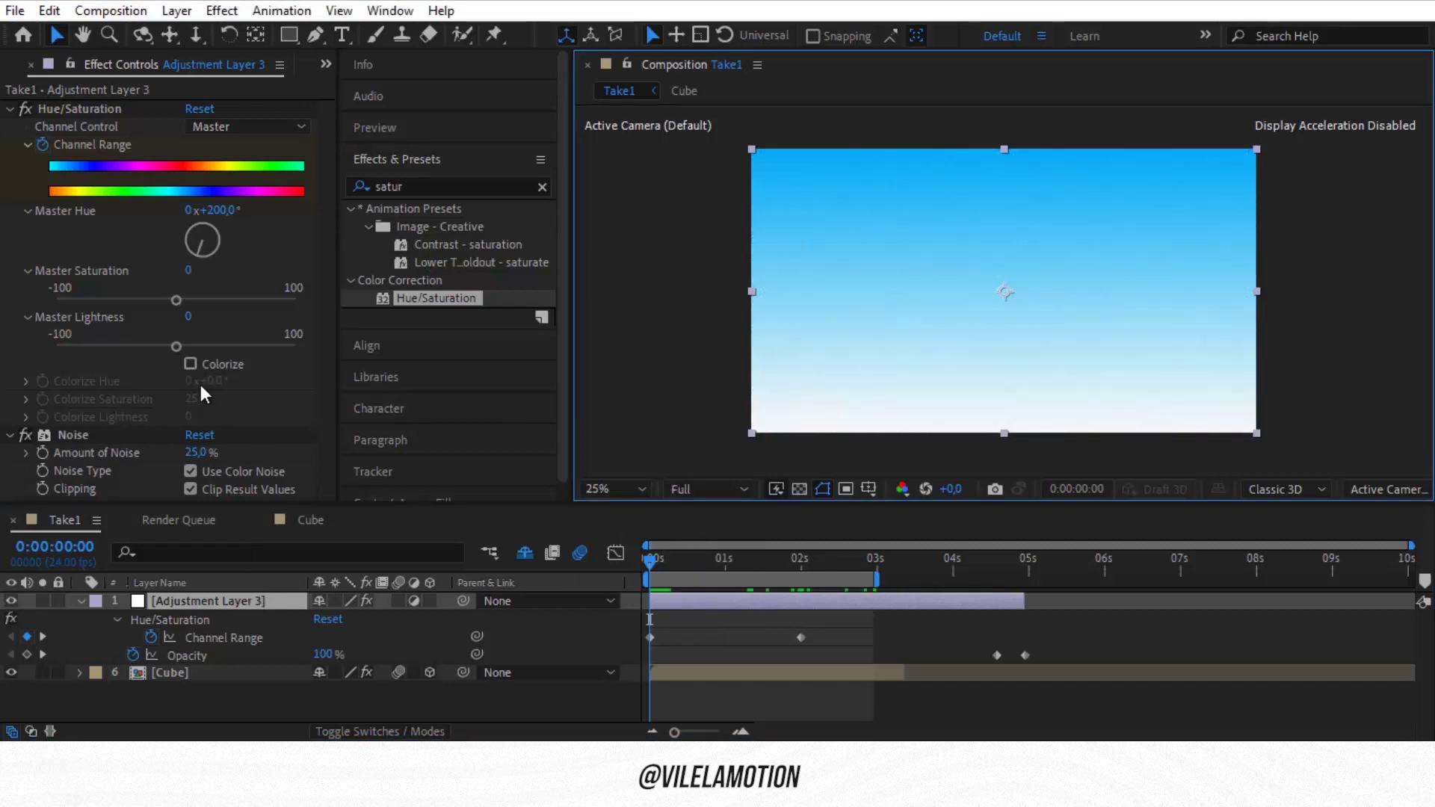
# Try an Amount of Noise of 100% on Adjustment Layer 3, inspect it at 50% magnification, and restore 25% noise and 25% magnification.
pyautogui.click(196, 453)
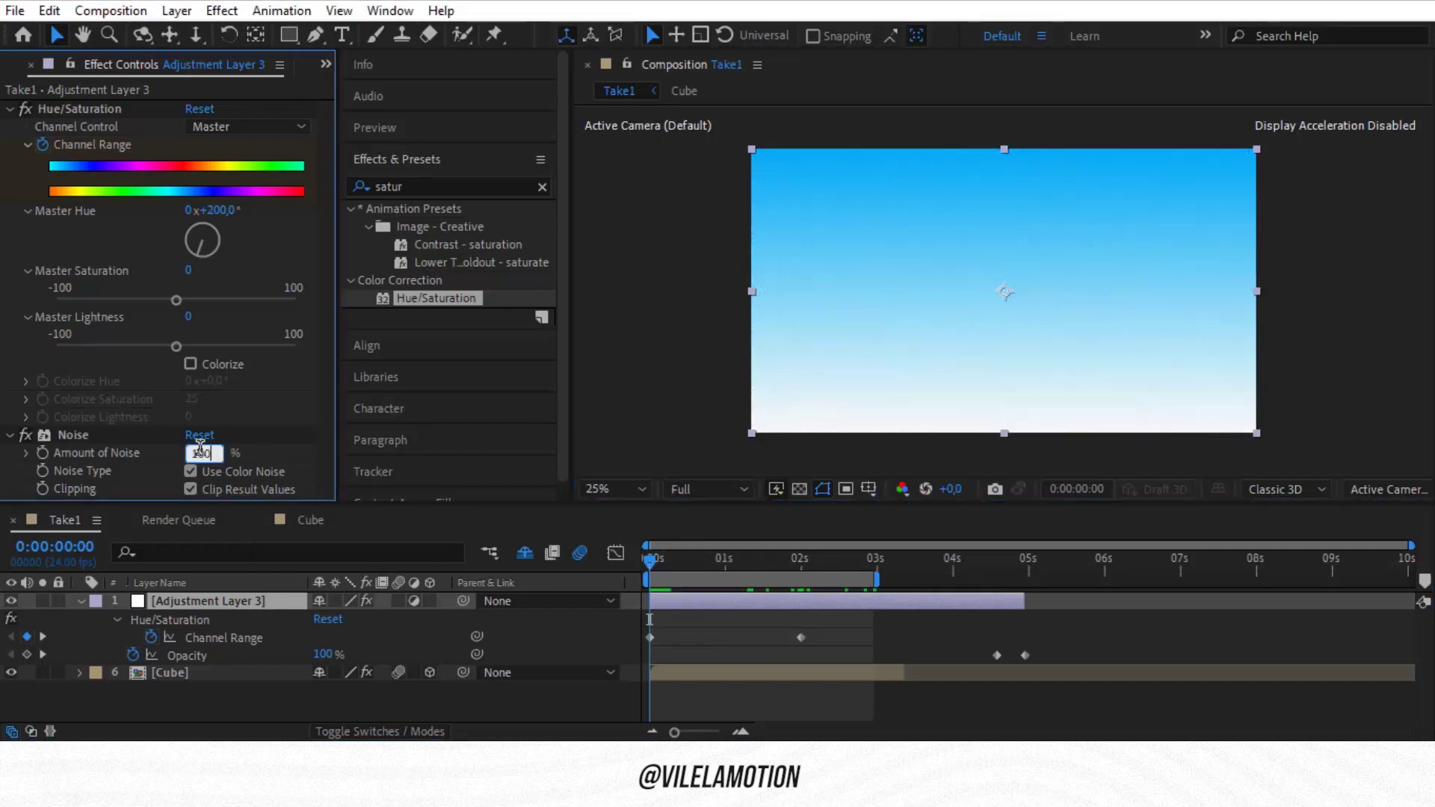
pyautogui.write('100')
pyautogui.press('Return')
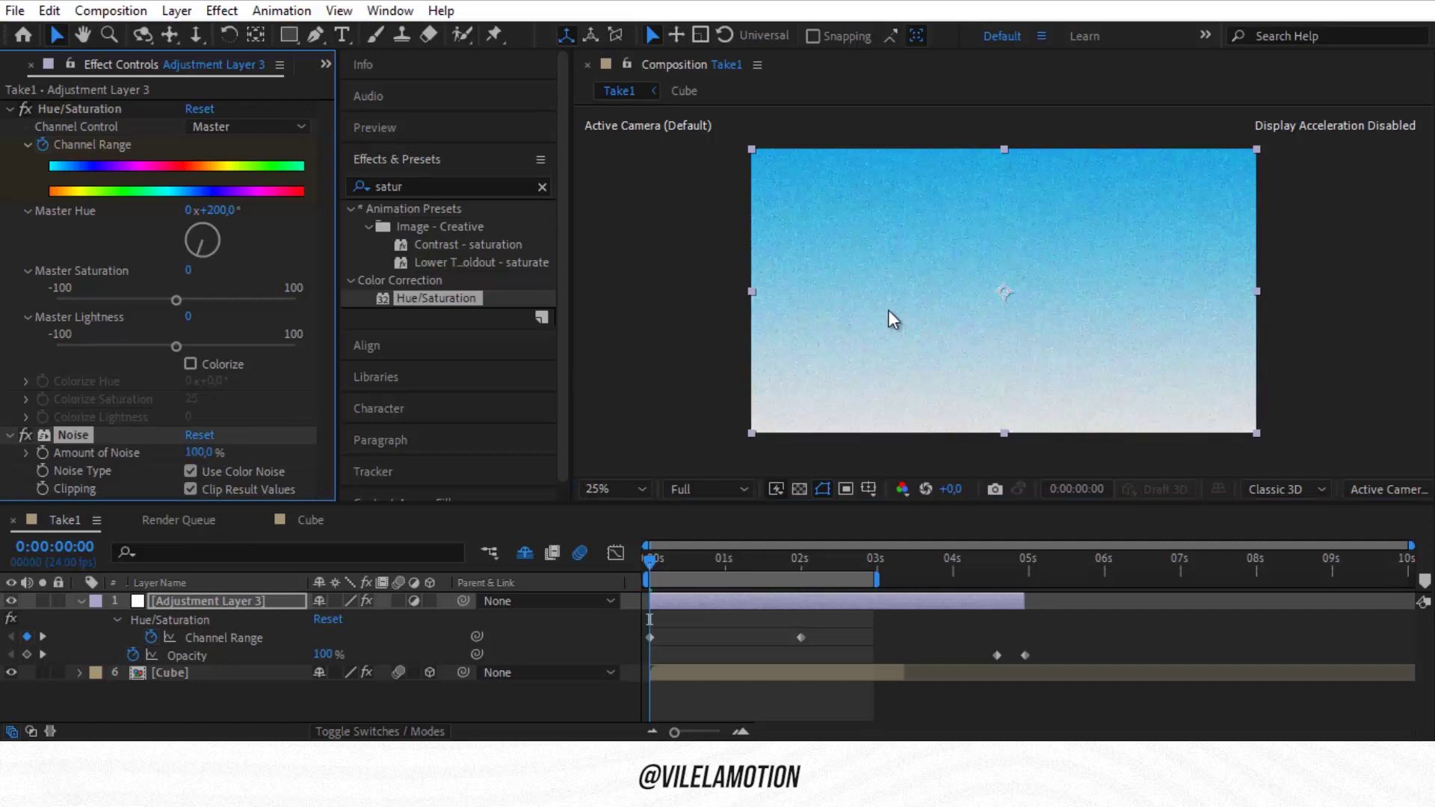
pyautogui.press('.')
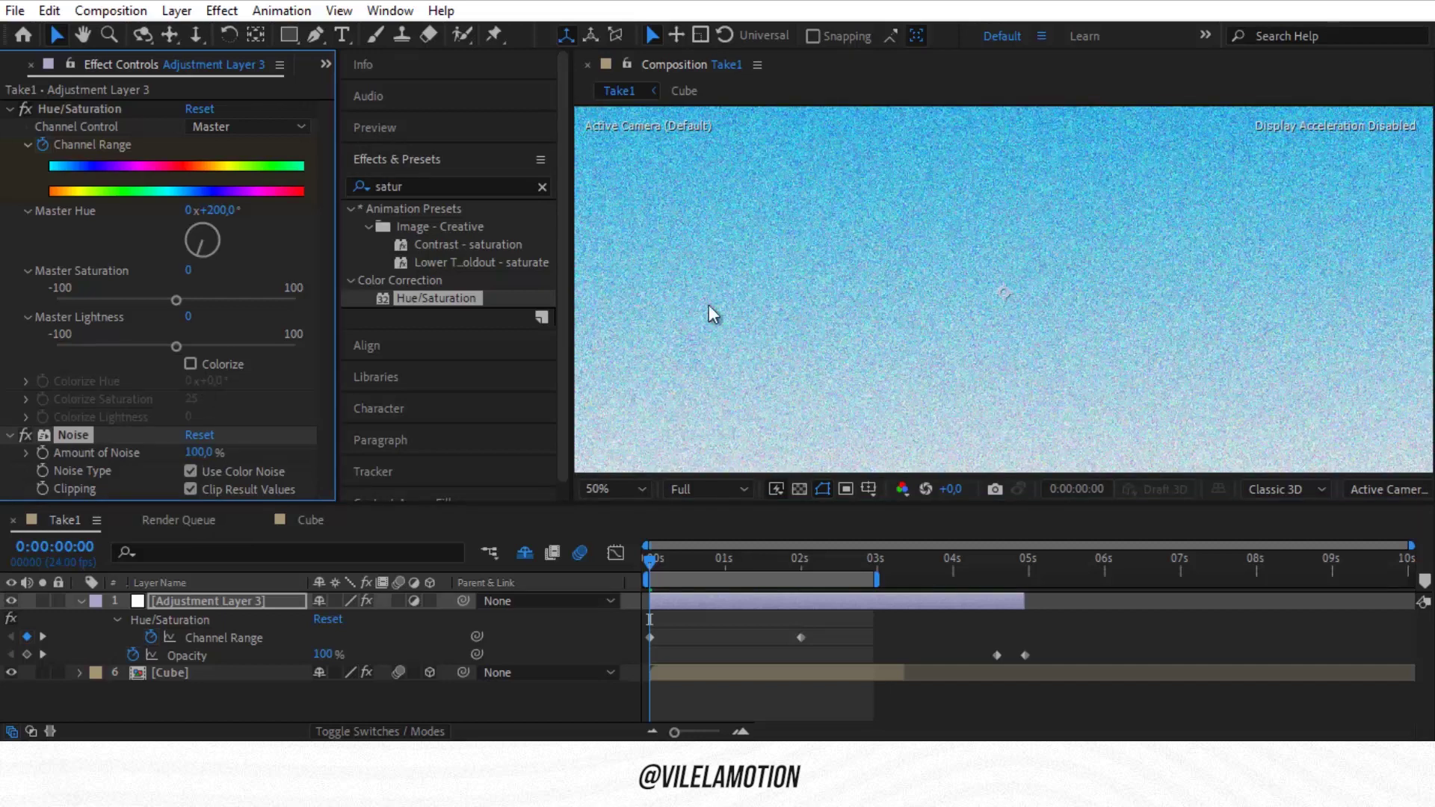
pyautogui.click(201, 453)
pyautogui.write('25')
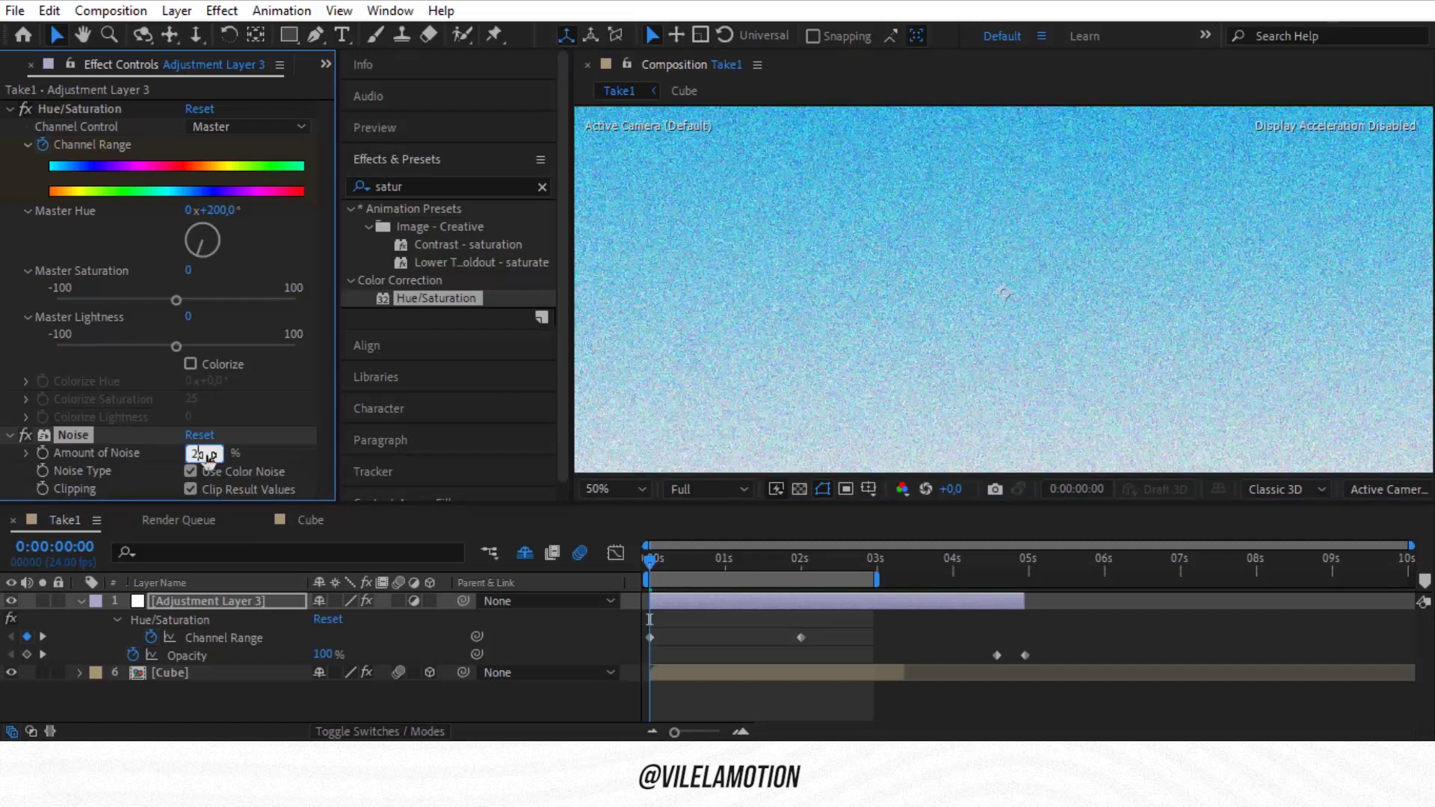
pyautogui.press('Return')
pyautogui.press(',')
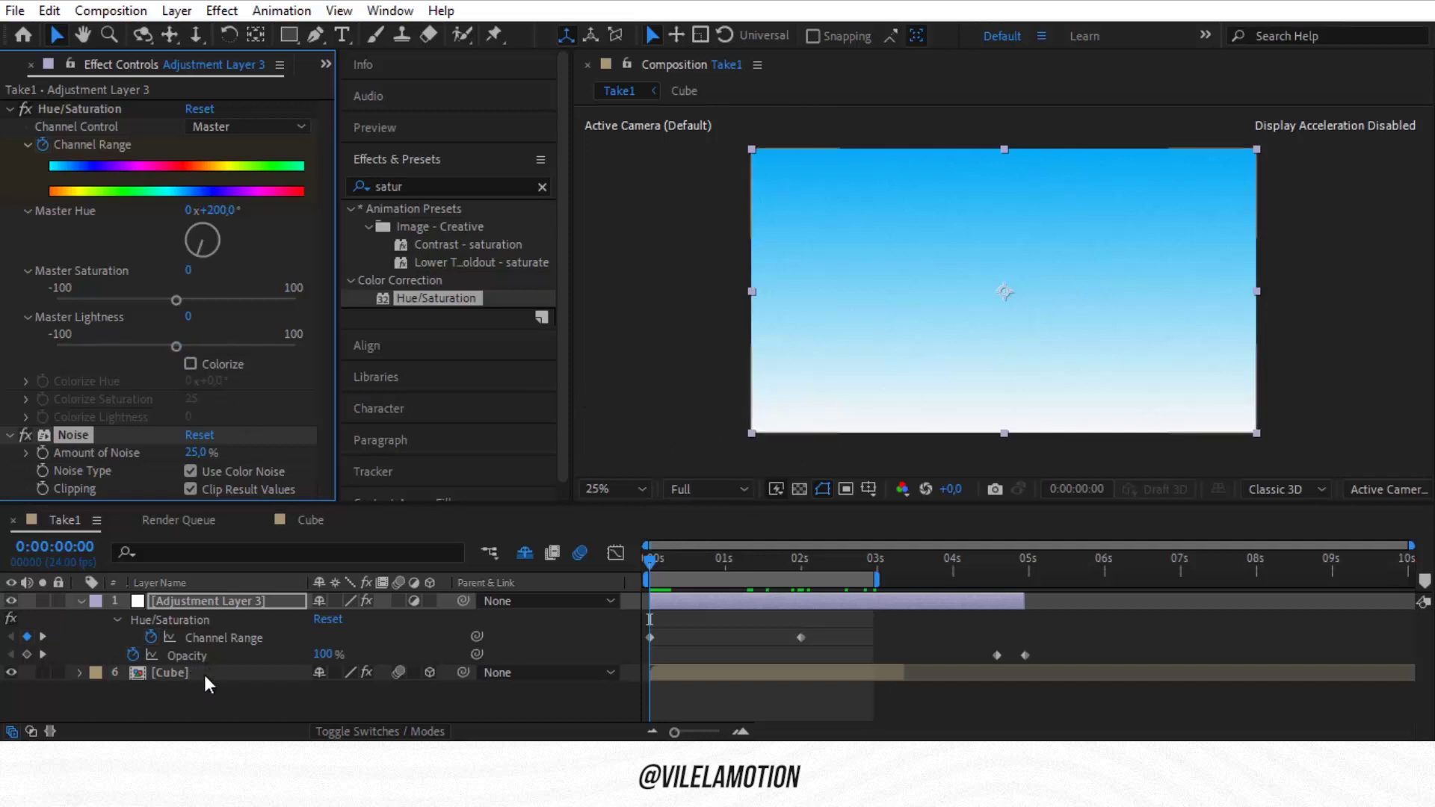
# Search the effects for mosaic, apply a second Mosaic to the Cube layer, and delete that extra copy.
pyautogui.click(170, 674)
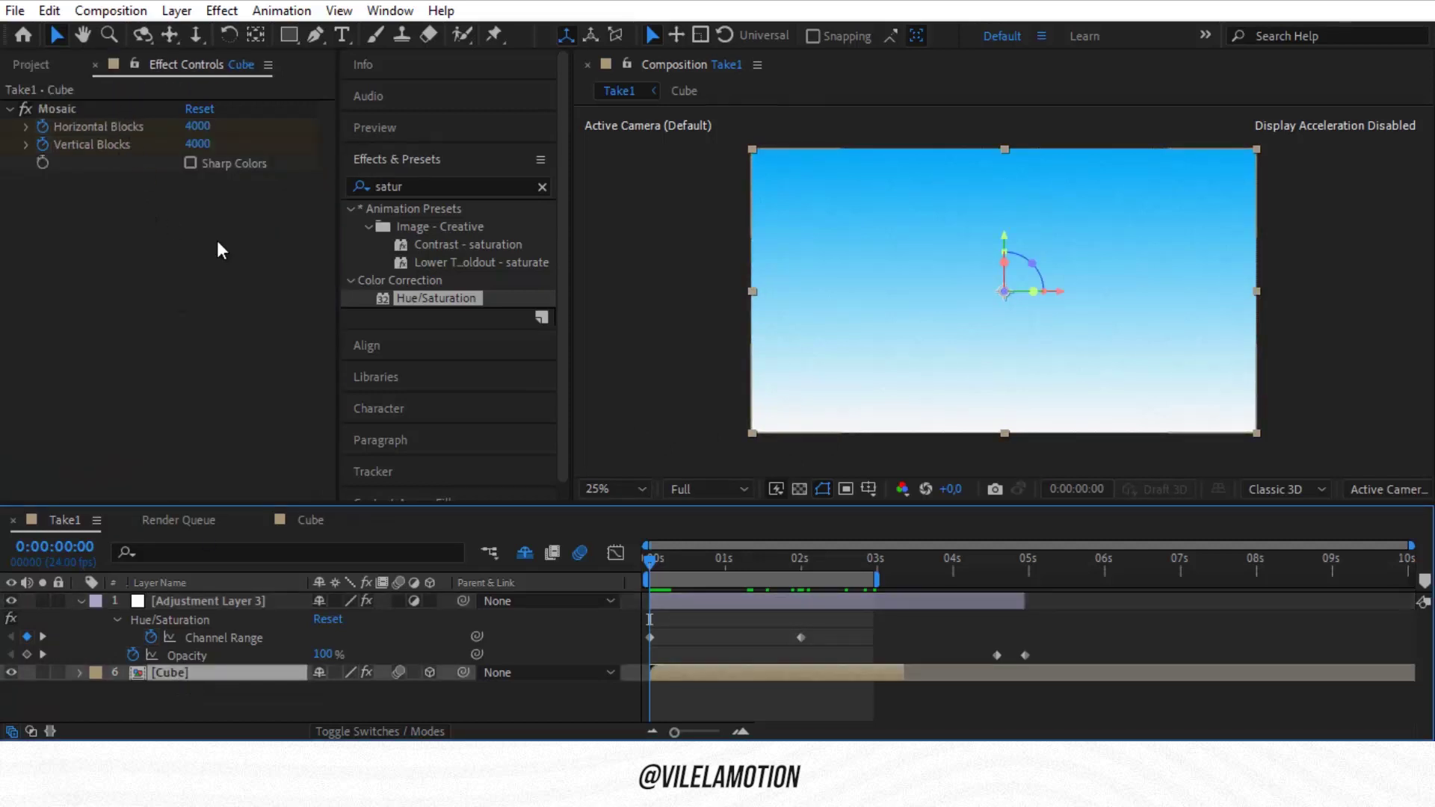
pyautogui.click(363, 186)
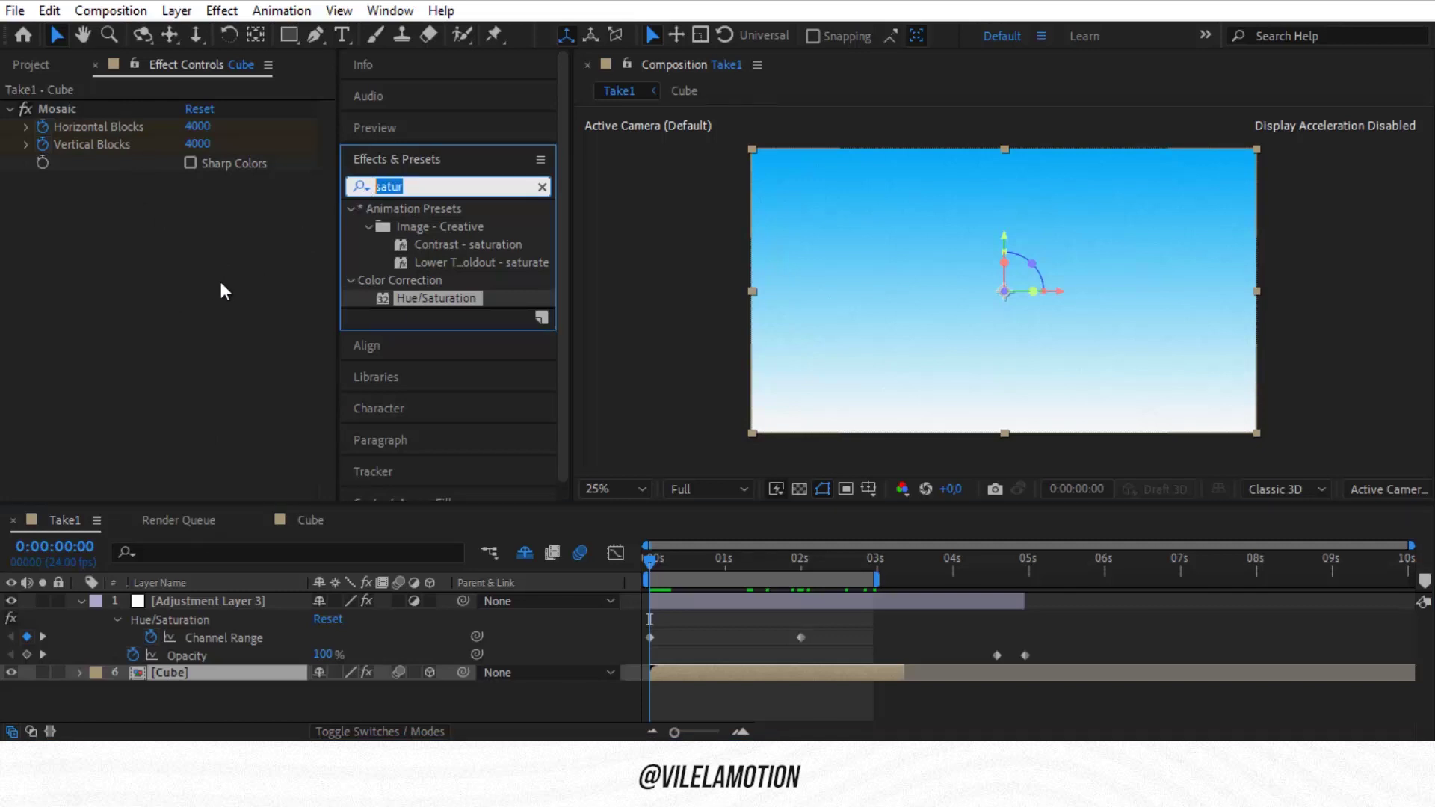
pyautogui.write('mosaic')
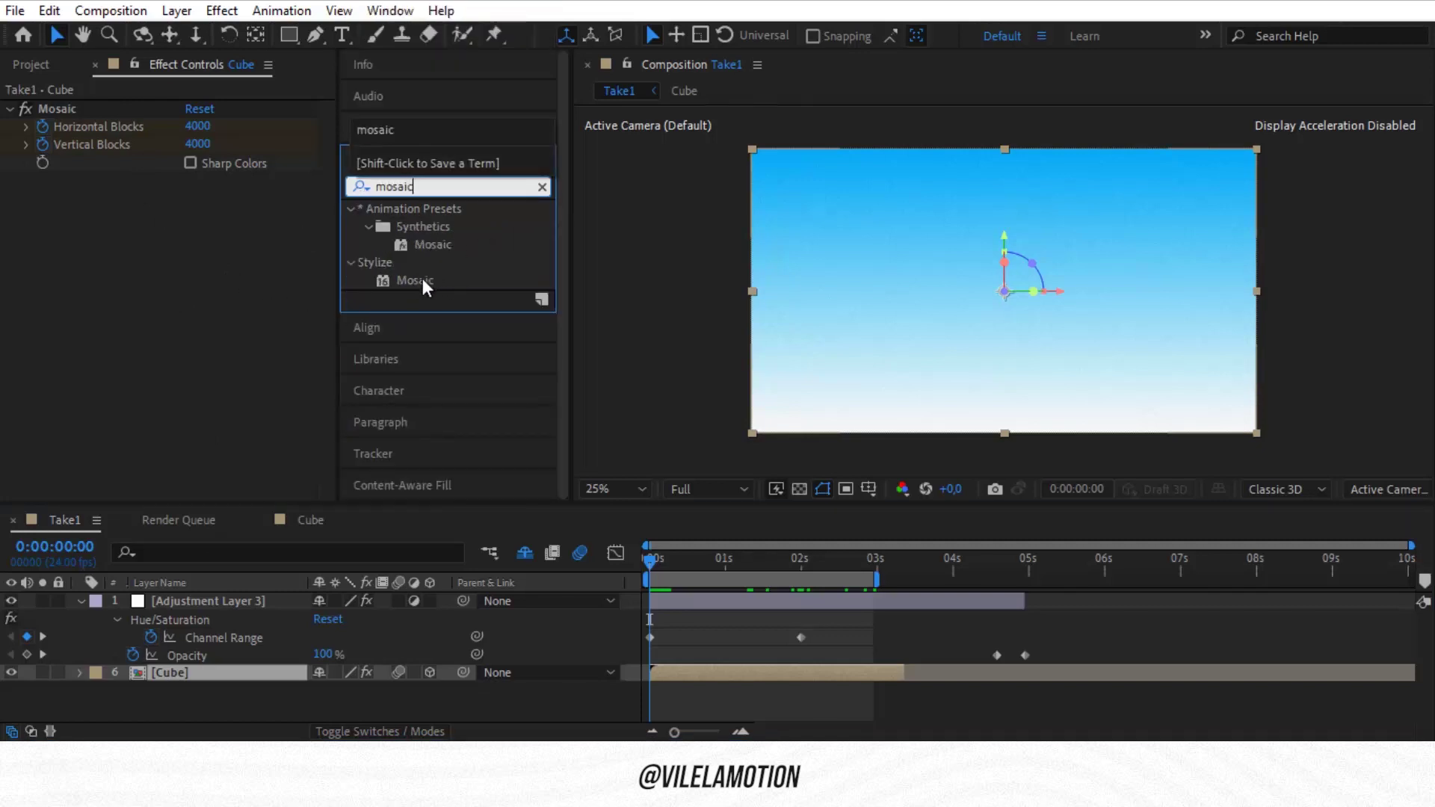
pyautogui.moveTo(416, 277); pyautogui.dragTo(96, 245)
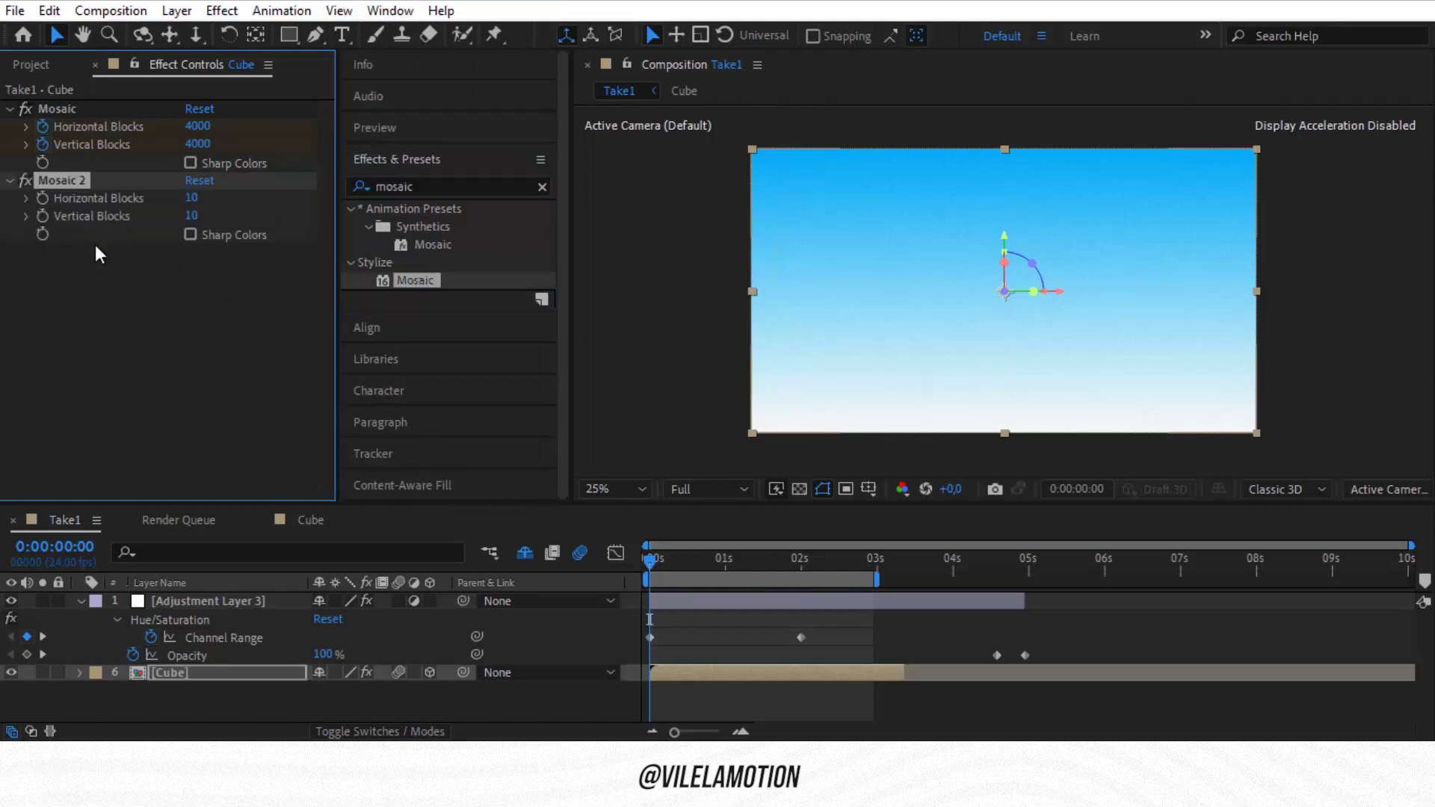
pyautogui.press('Delete')
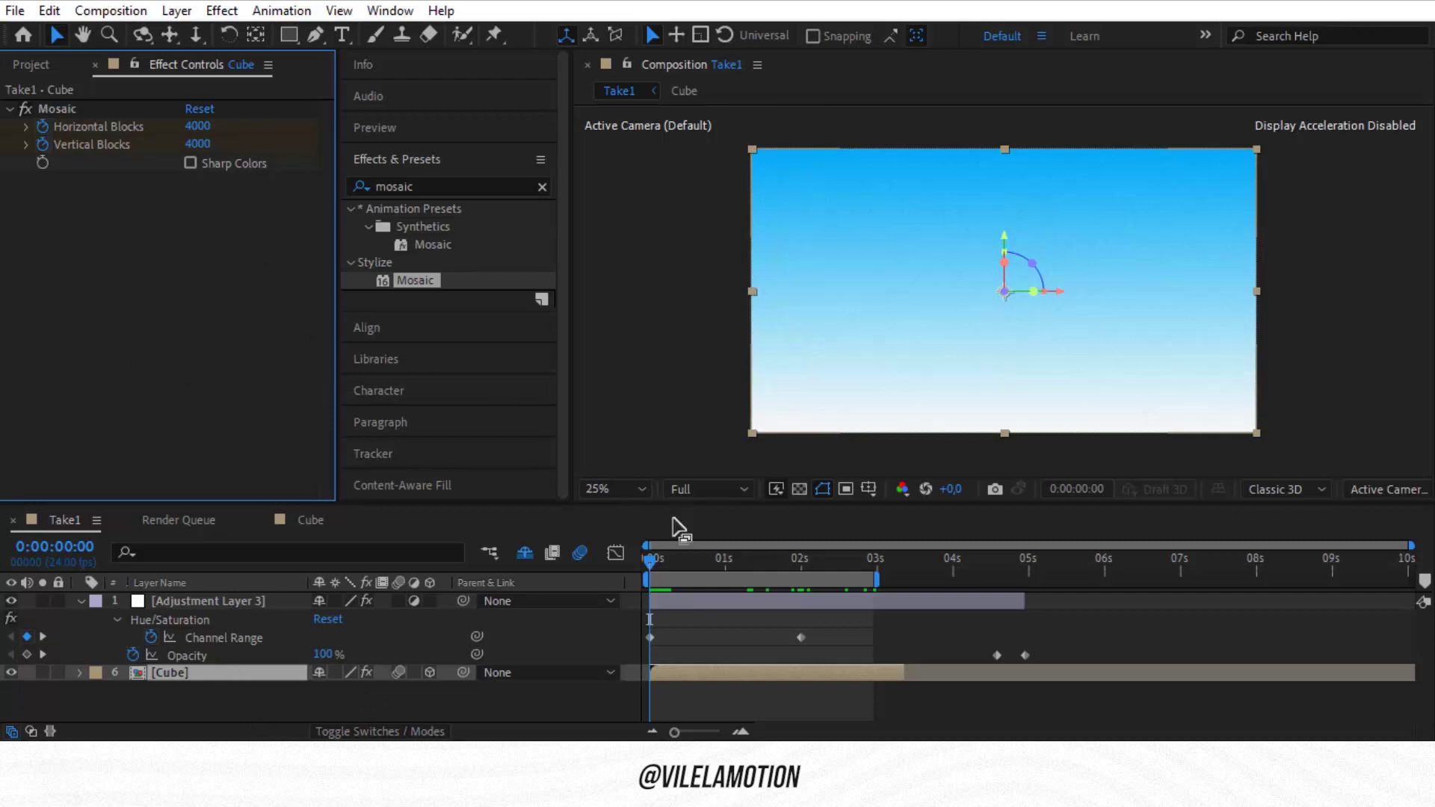
# Show the Cube layer's keyframed properties at 0:00:00:05 with the preview resolution set to Quarter.
pyautogui.click(665, 565)
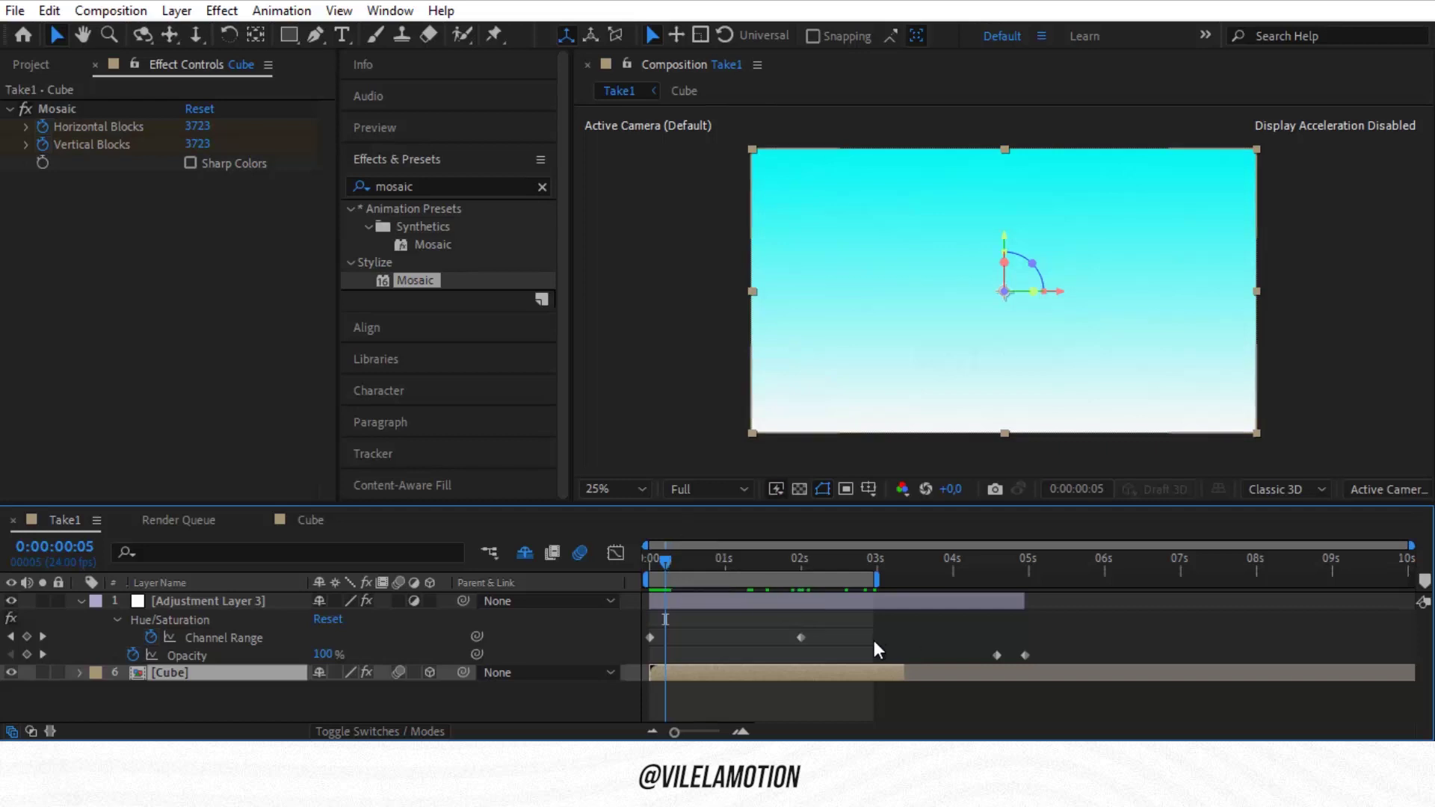
pyautogui.press('u')
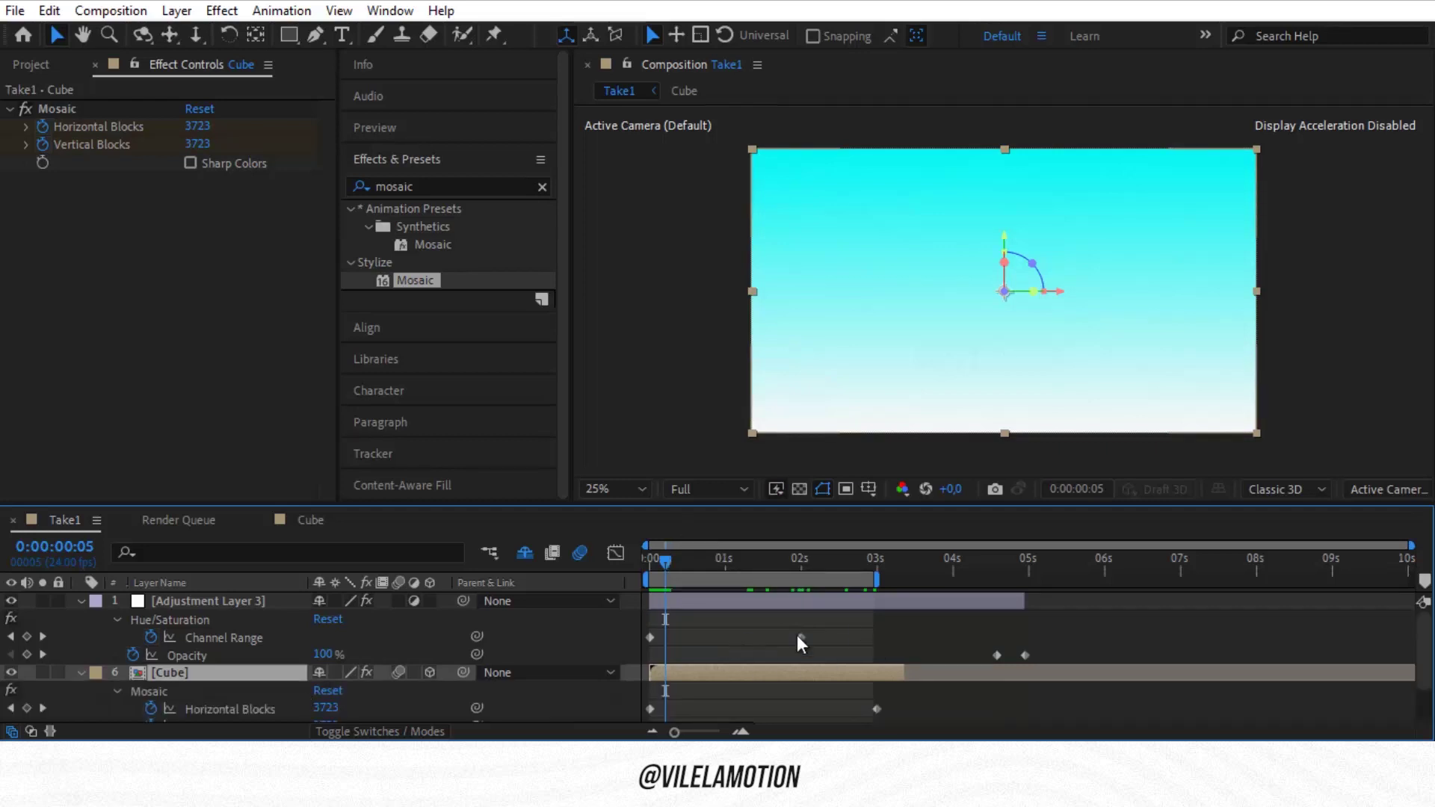
pyautogui.scroll(-2, 796, 634)
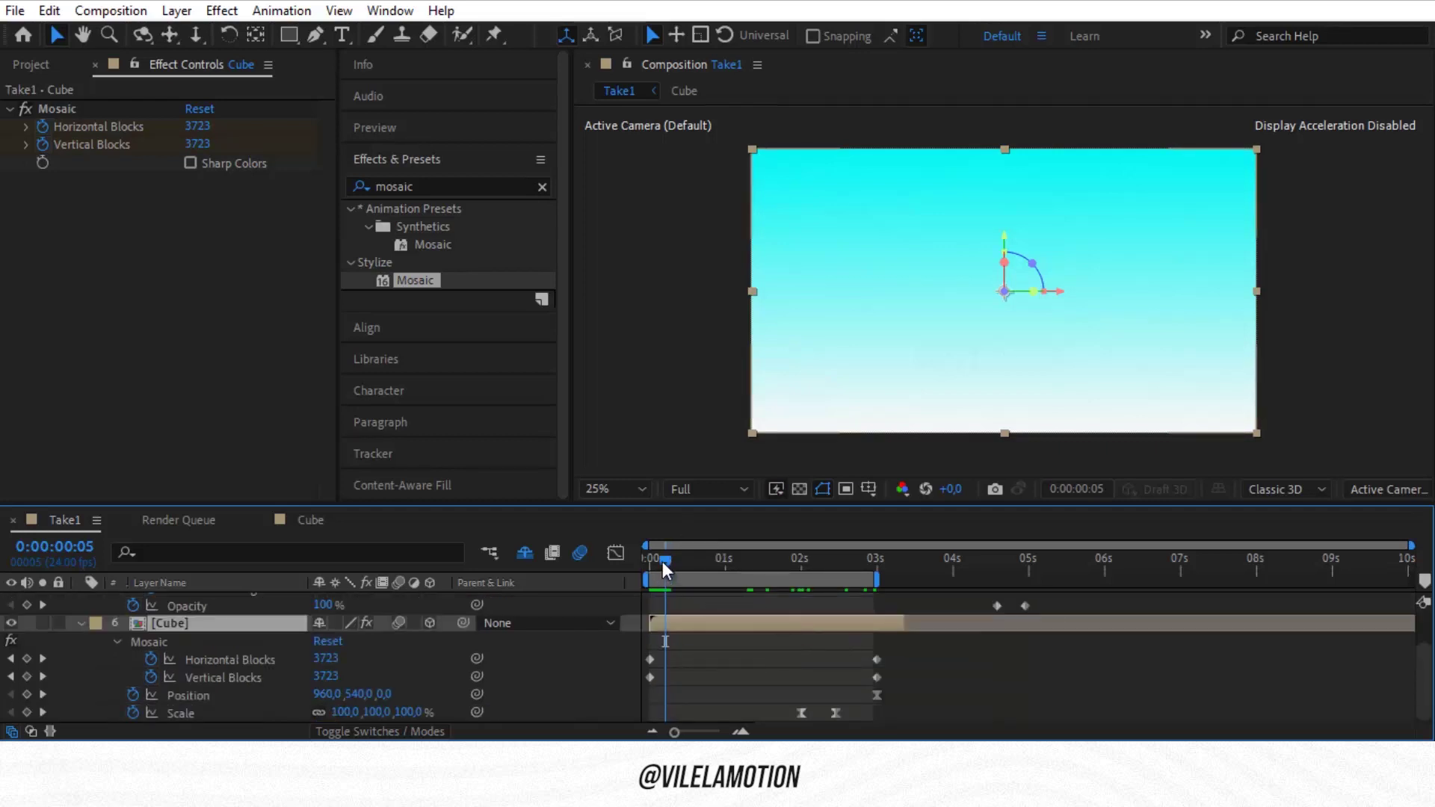
pyautogui.click(733, 493)
pyautogui.click(715, 605)
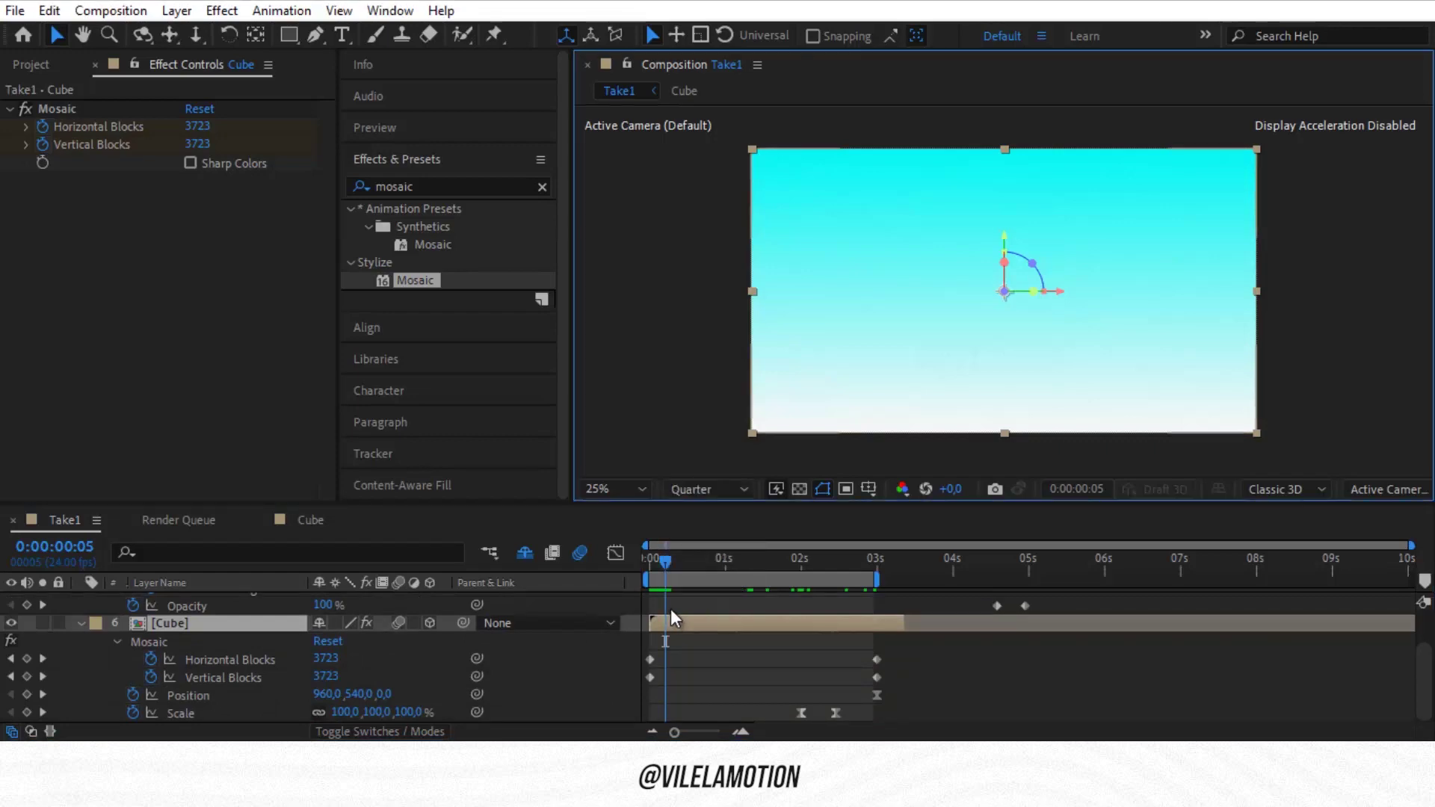
# Play the Cube layer's Mosaic animation and examine it at 0:00:02:12 and at its final keyframes at 0:00:03:00.
pyautogui.press('space')
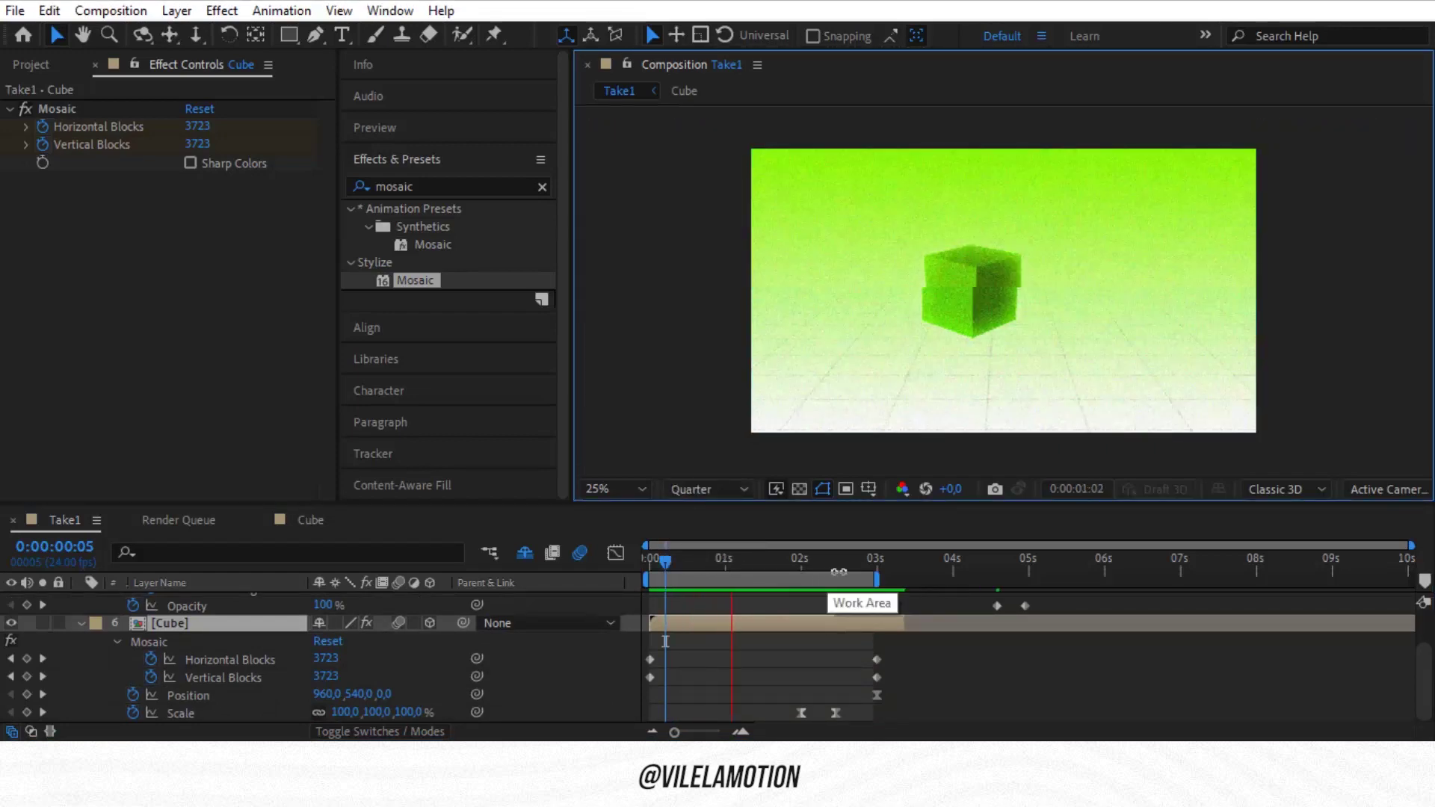
pyautogui.press('space')
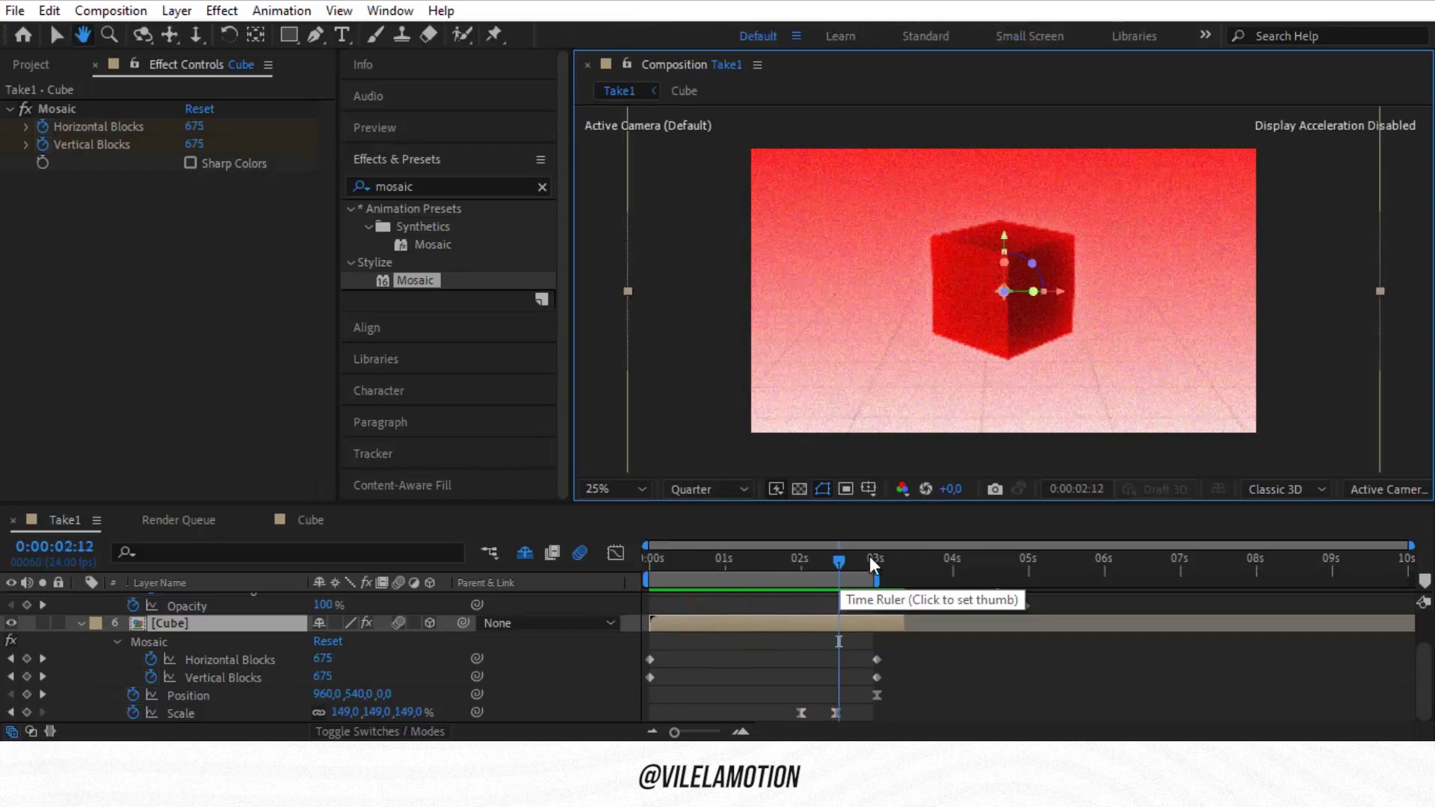
pyautogui.click(871, 561)
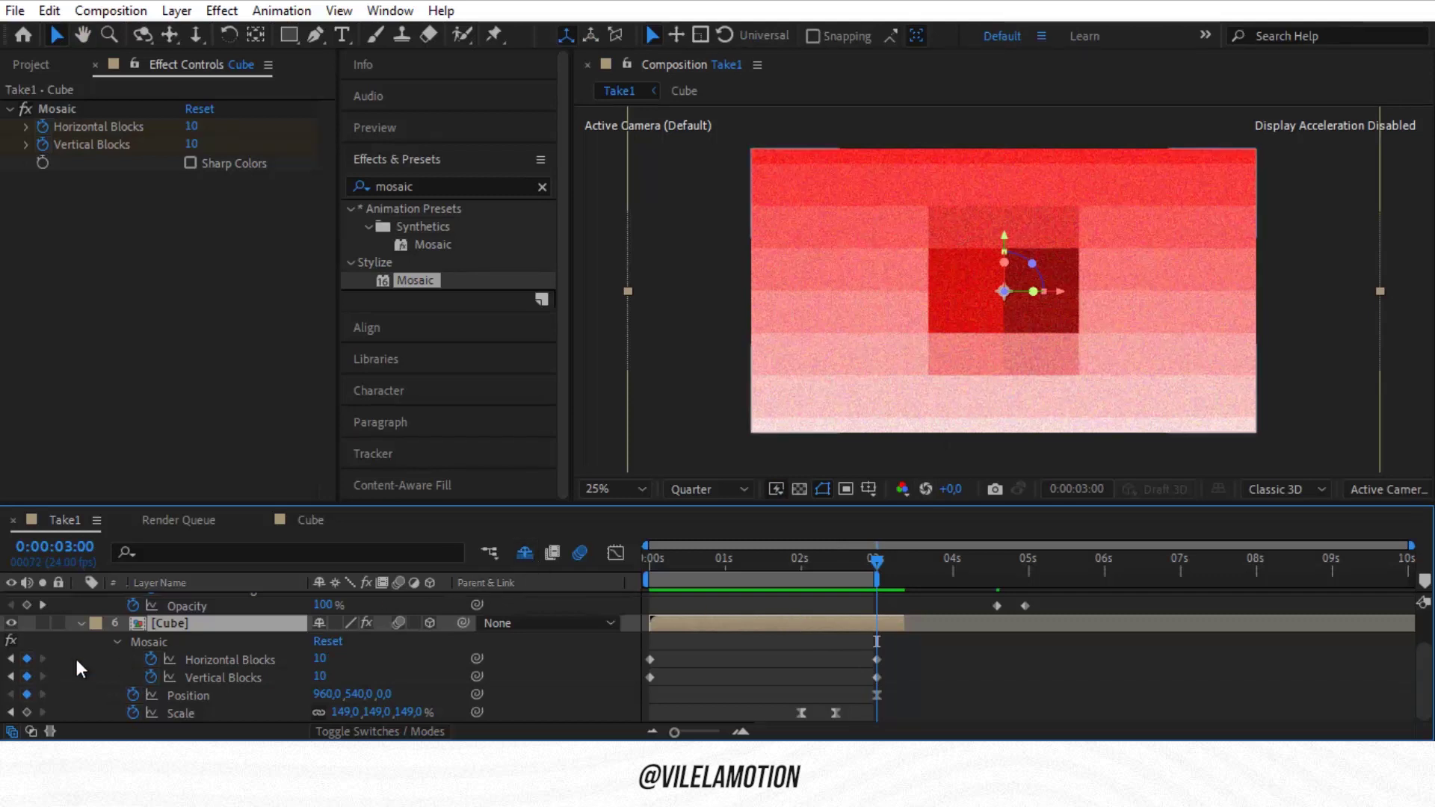
# Collapse the properties of the Cube layer and Adjustment Layer 3, and display all the hidden shy layers in Take1.
pyautogui.click(80, 623)
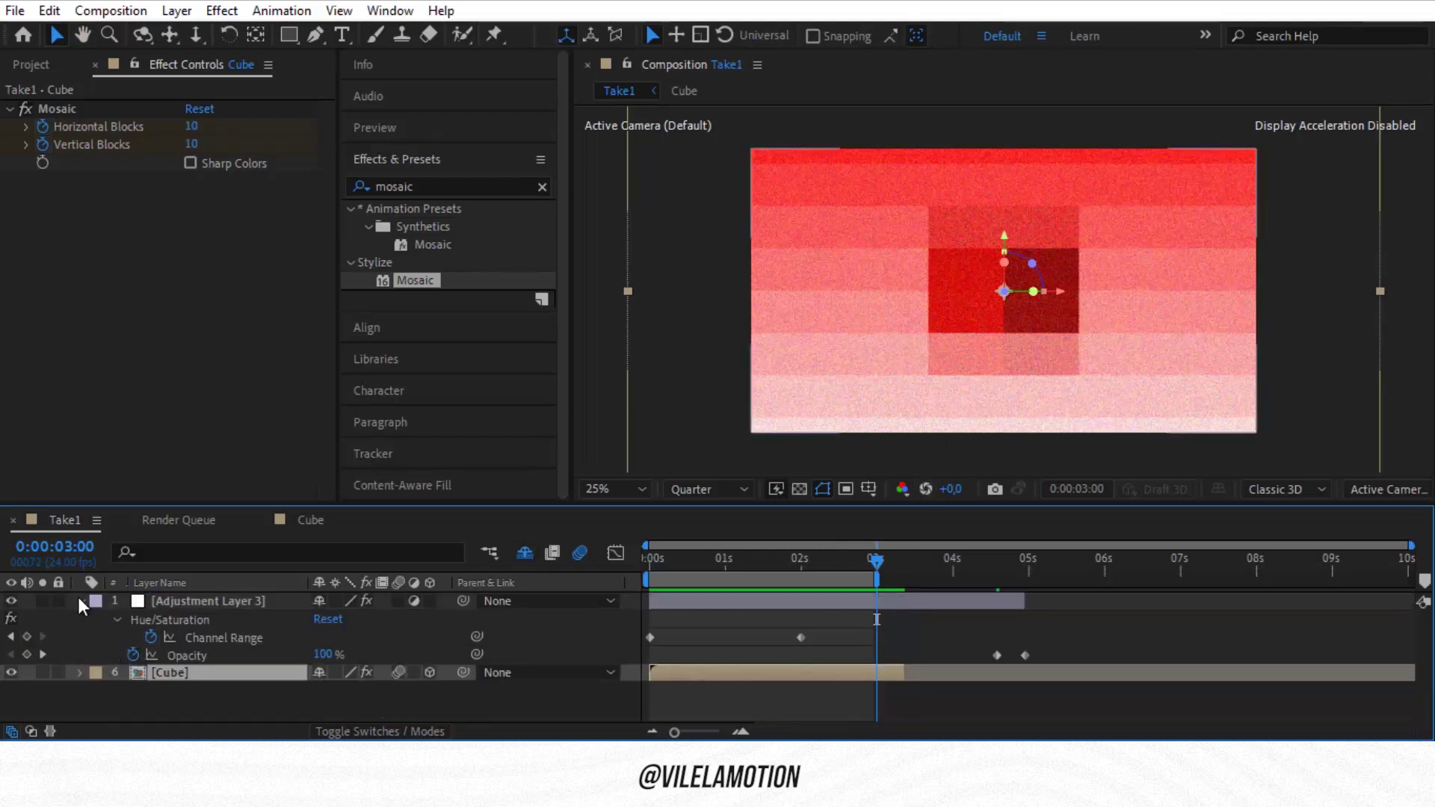
pyautogui.click(81, 601)
pyautogui.click(77, 618)
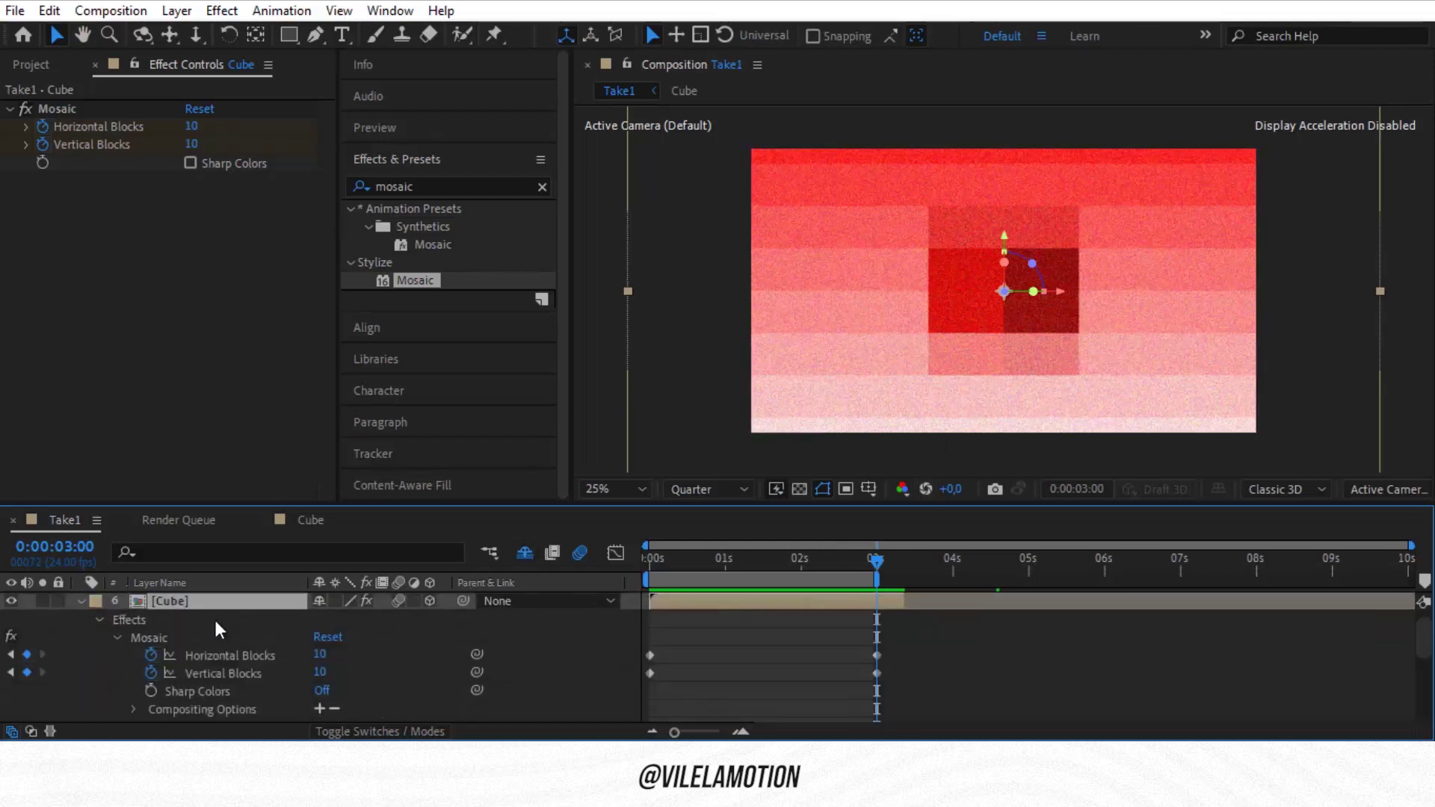
pyautogui.scroll(-3, 206, 644)
pyautogui.scroll(4, 206, 644)
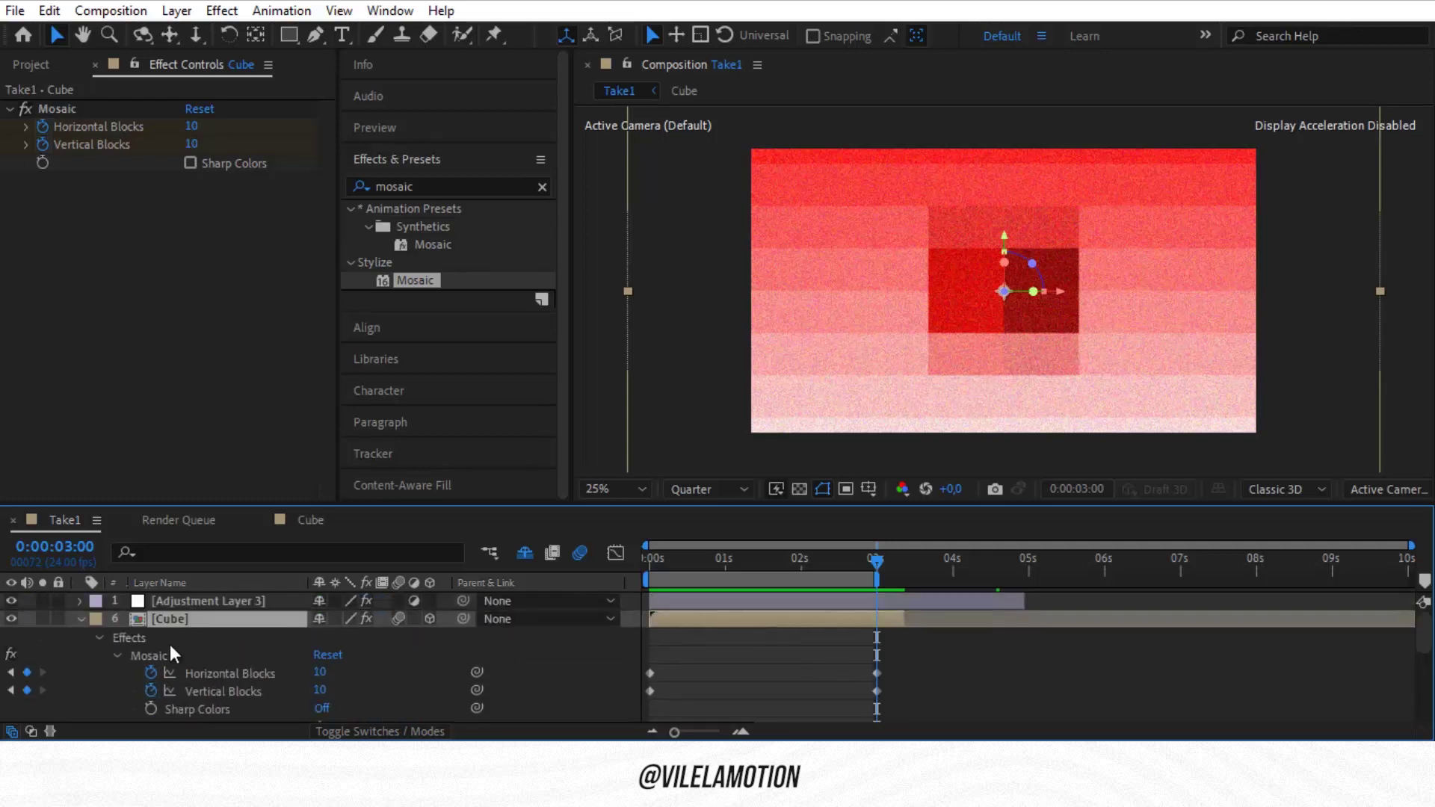
pyautogui.click(82, 620)
pyautogui.click(525, 553)
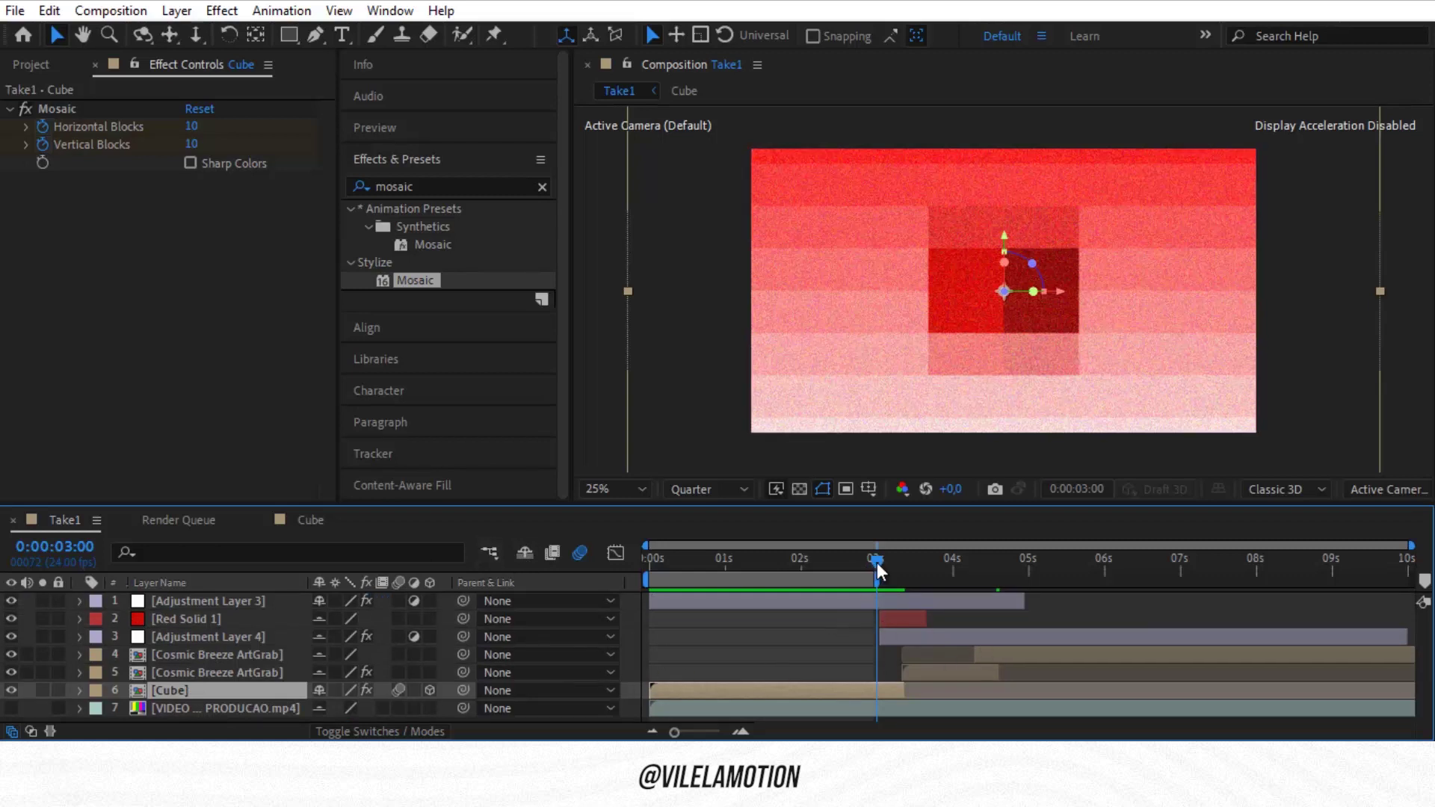
# Show Red Solid 1's Opacity keyframes and examine the transition from 0:00:03:05 to 0:00:03:15.
pyautogui.moveTo(877, 562); pyautogui.dragTo(893, 563)
pyautogui.click(187, 619)
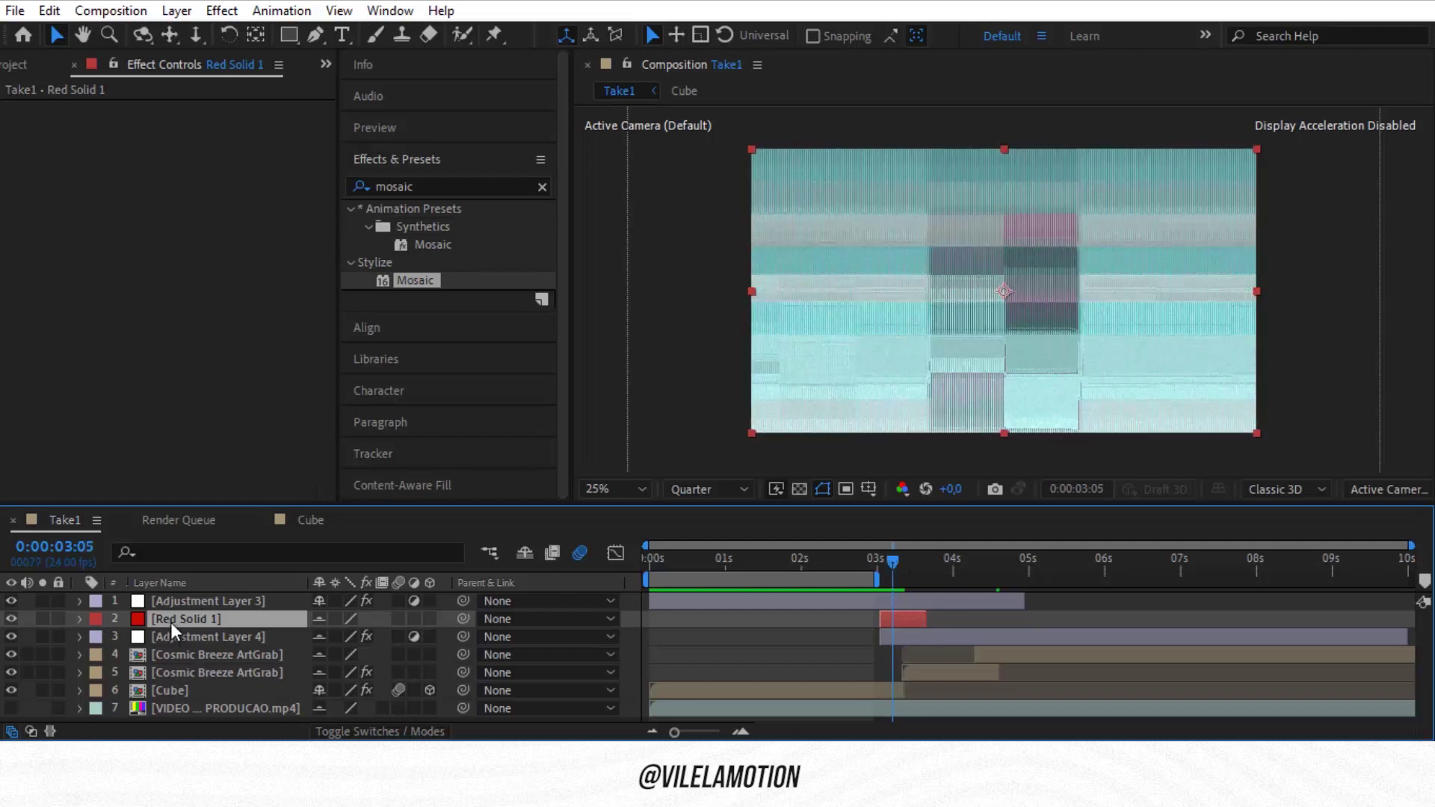
pyautogui.press('t')
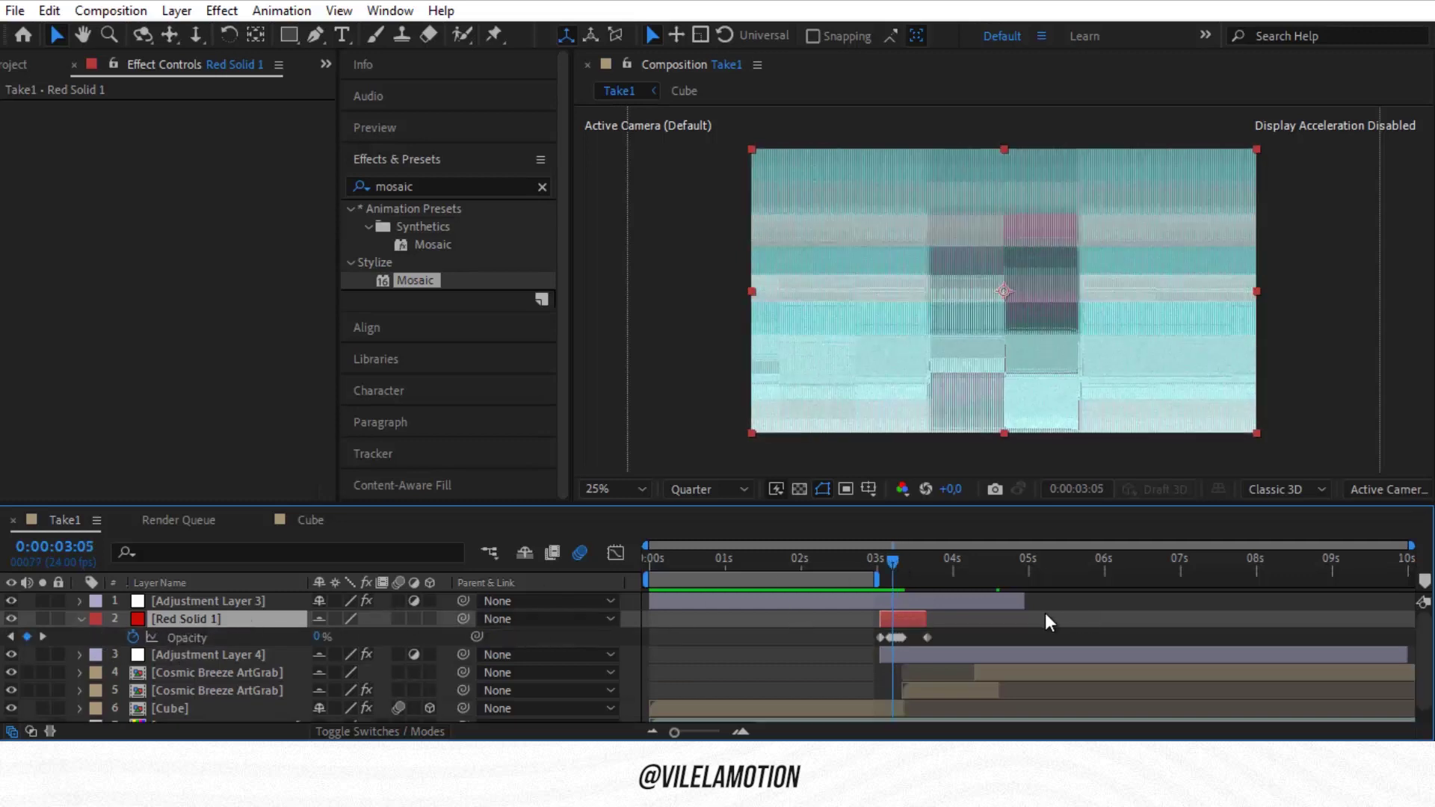
pyautogui.moveTo(891, 565); pyautogui.dragTo(925, 575)
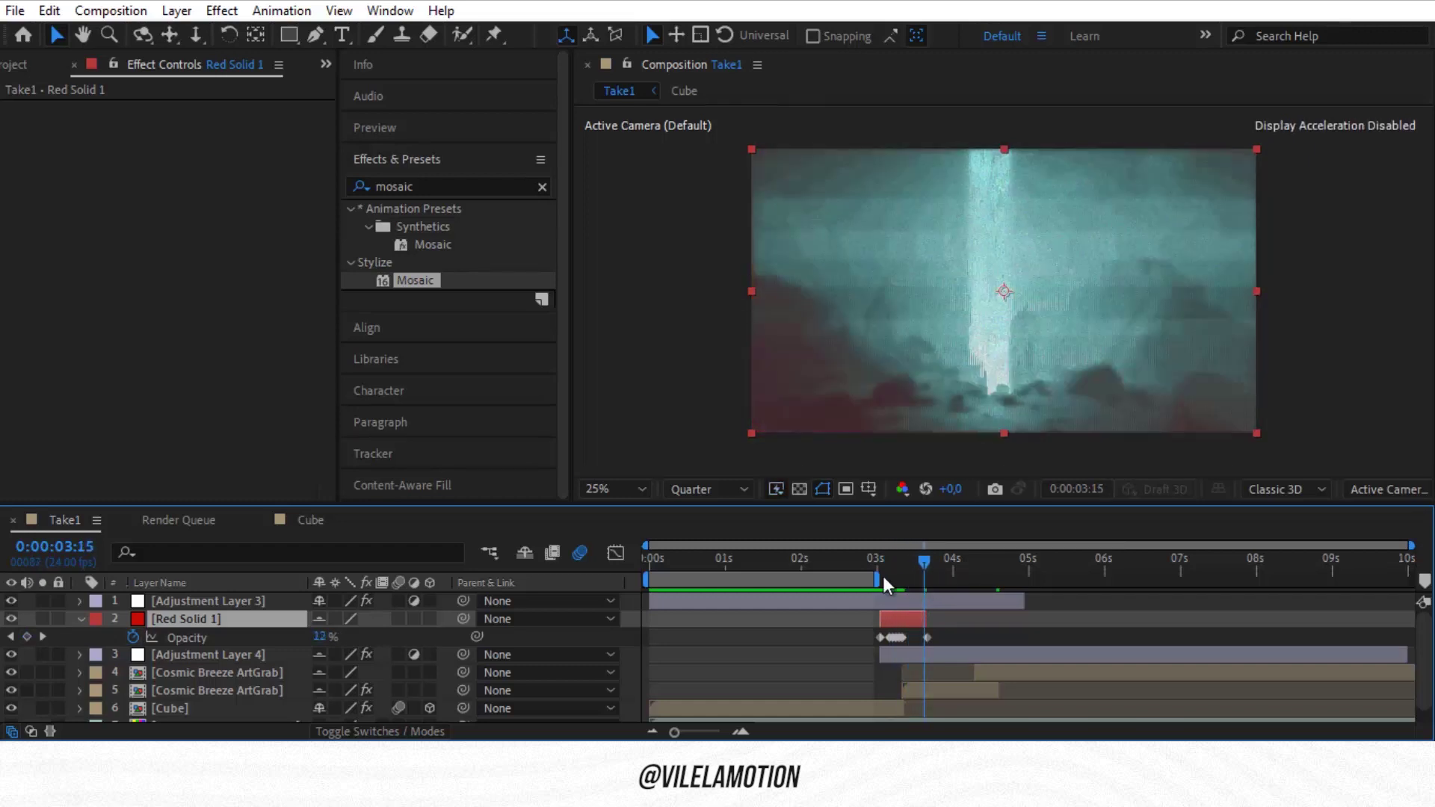
# Extend the work area to the end of Red Solid 1, preview the transition, and examine the red flash at 0:00:03:06.
pyautogui.click(859, 559)
pyautogui.press('space')
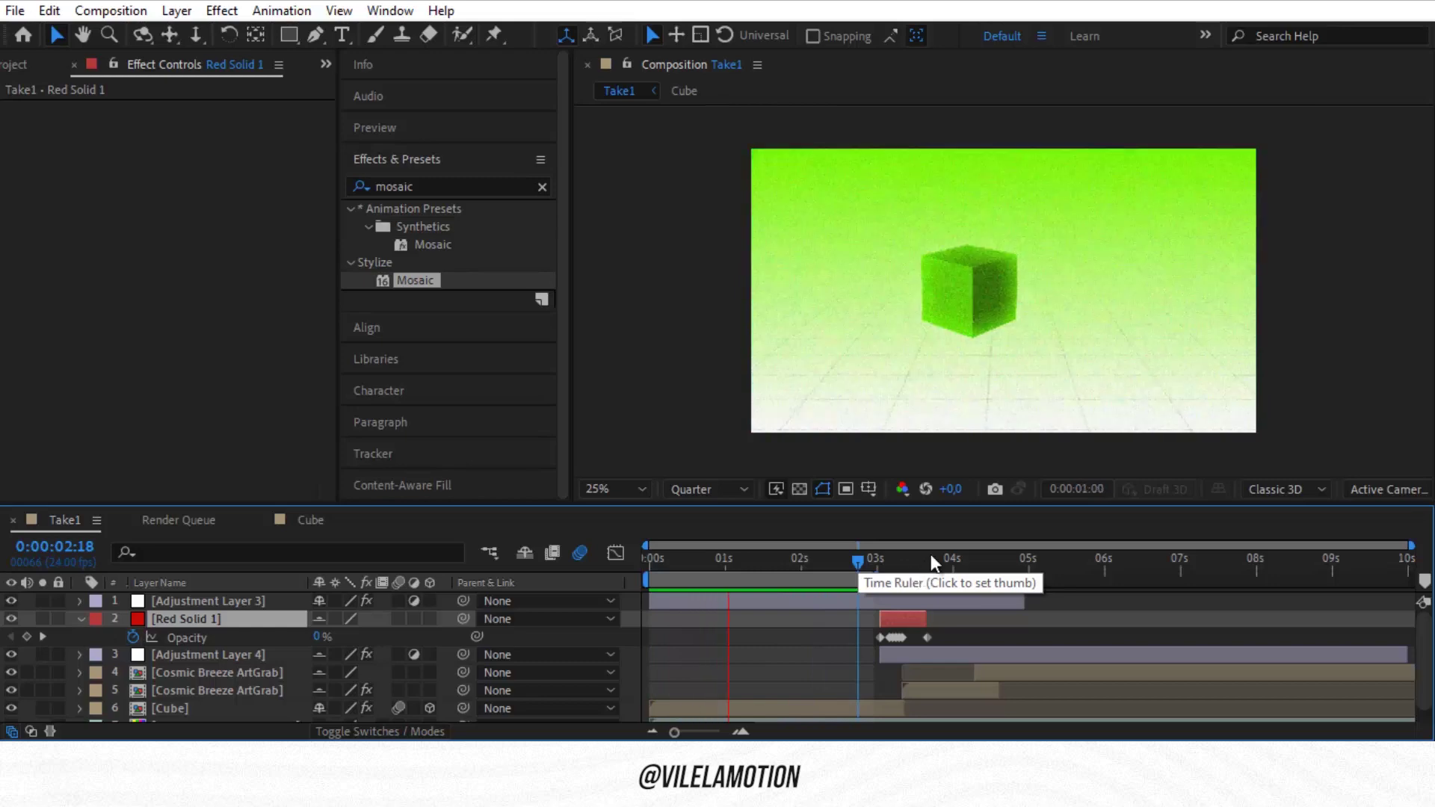
pyautogui.moveTo(899, 578); pyautogui.dragTo(946, 579)
pyautogui.click(852, 558)
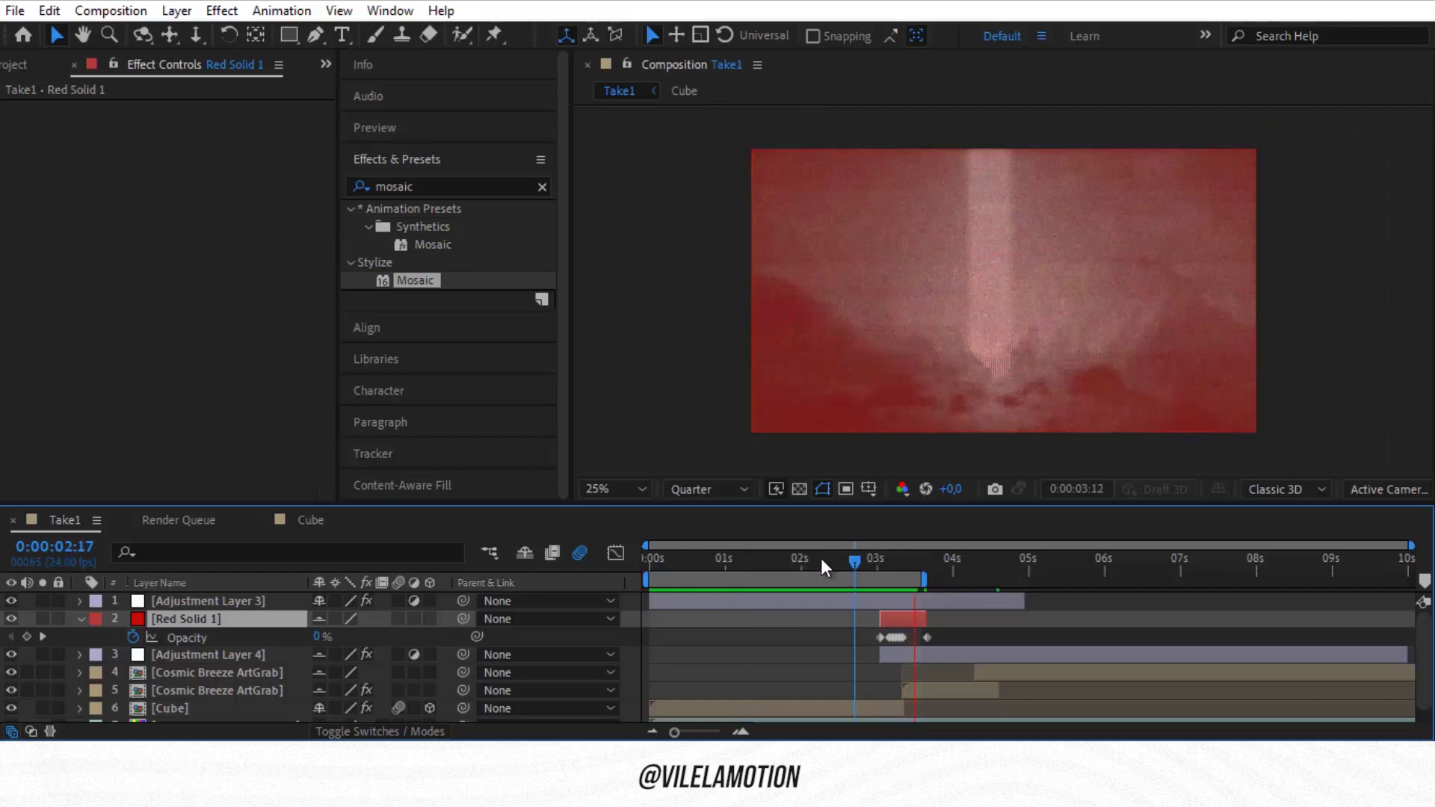
pyautogui.click(821, 558)
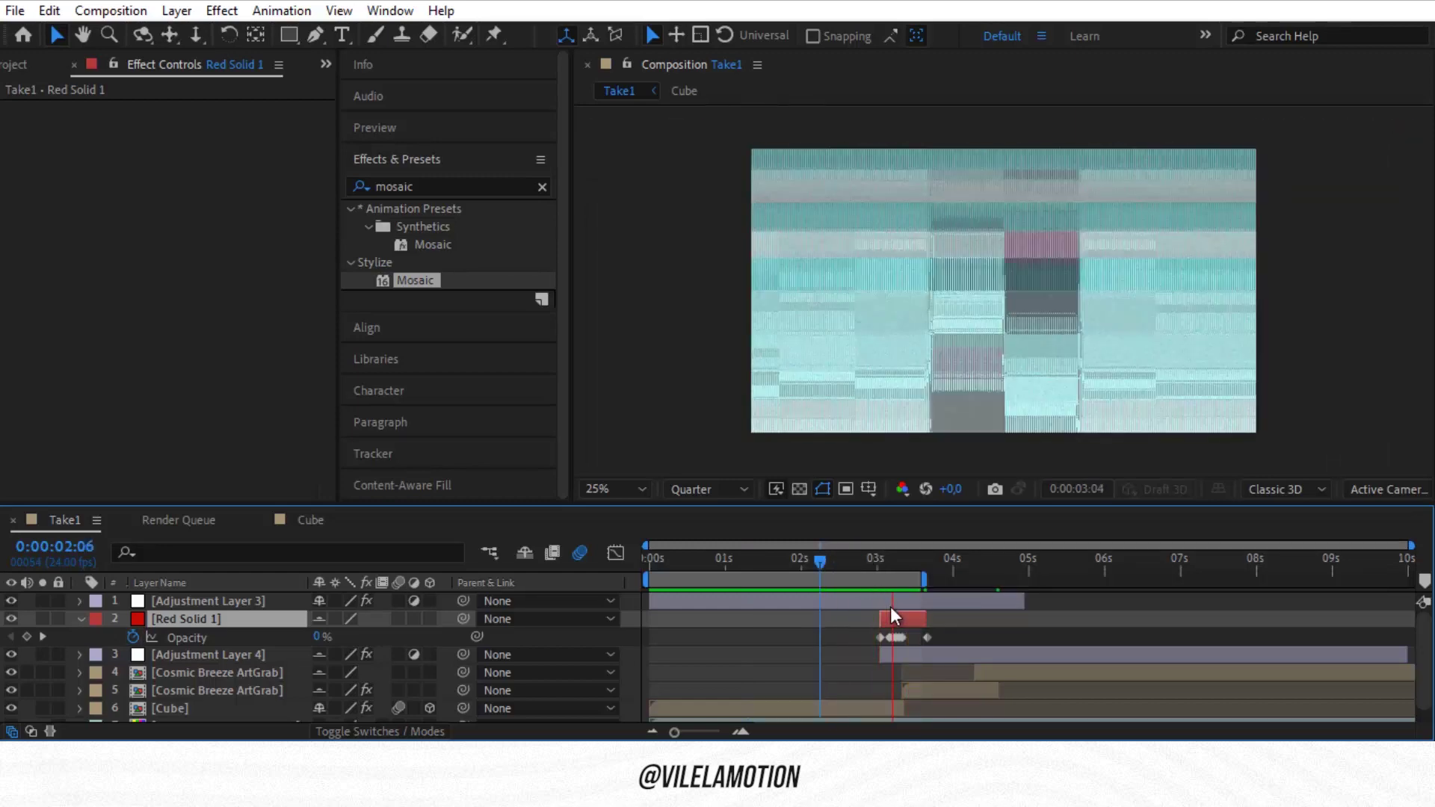
pyautogui.moveTo(867, 554); pyautogui.dragTo(895, 558)
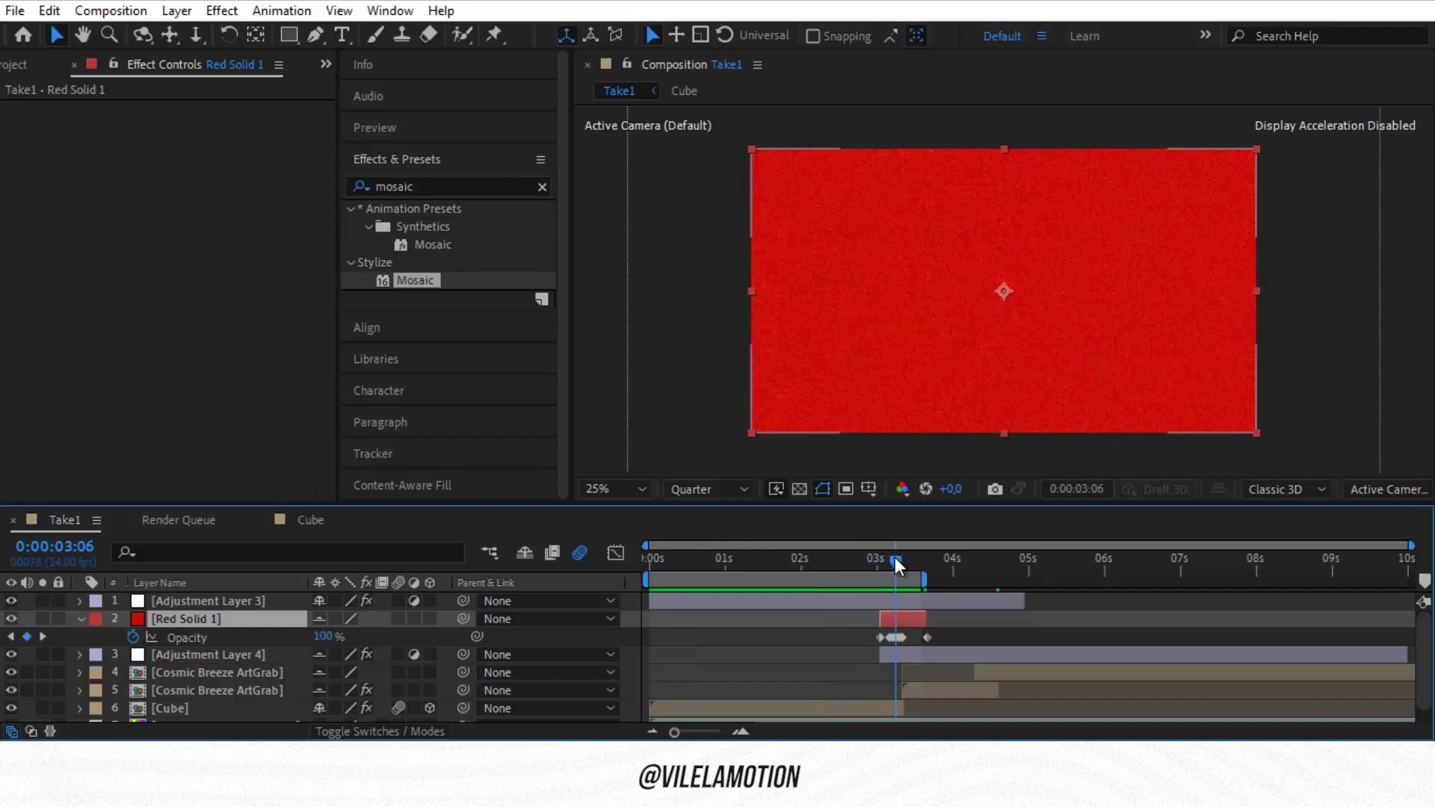